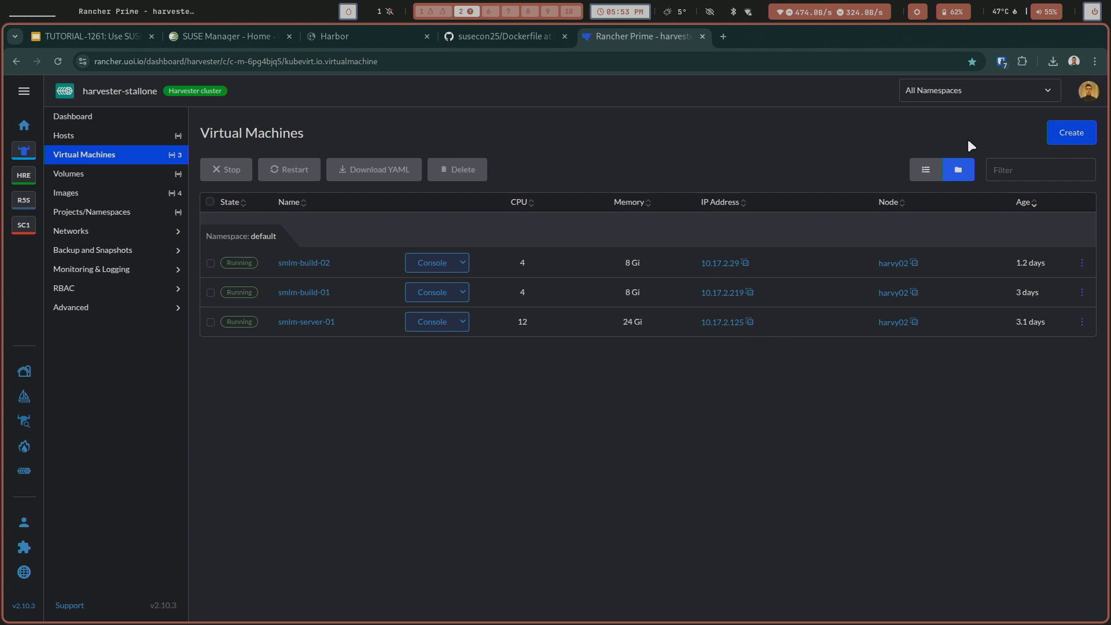
# Start creating a single-instance virtual machine in the default namespace and name it smlm-build-03.
pyautogui.click(1071, 130)
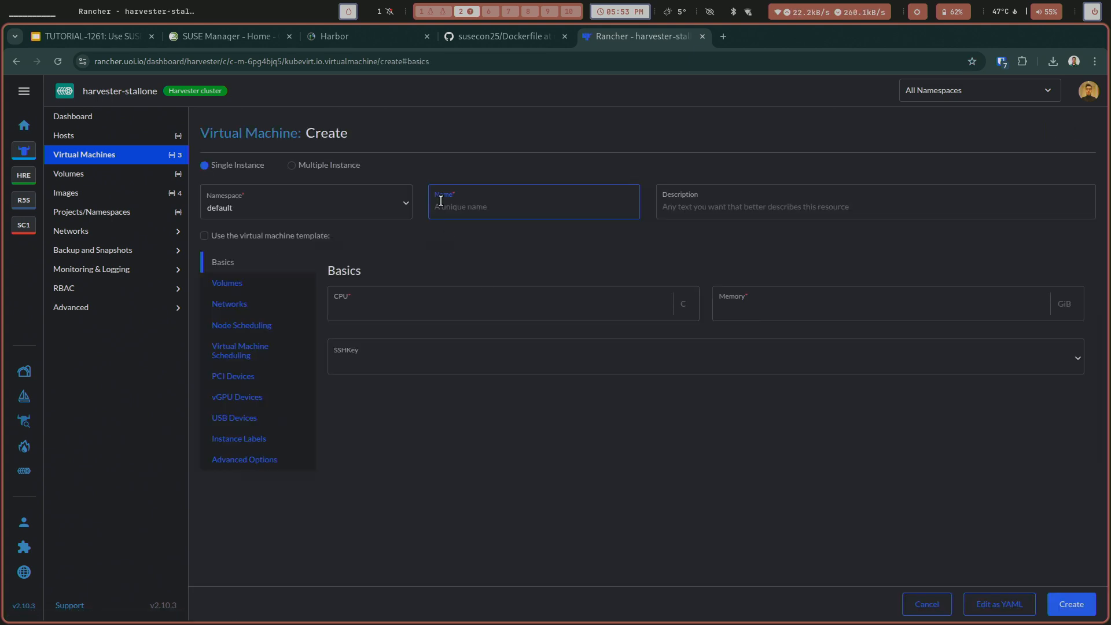
pyautogui.write('smlm-build-03')
pyautogui.press('Tab')
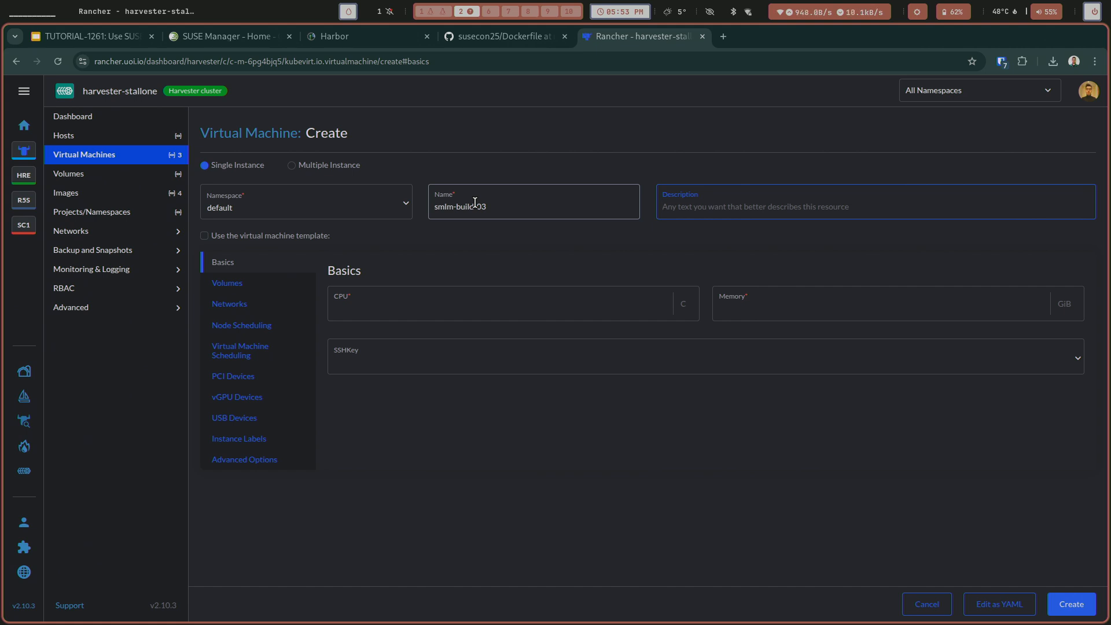
# Set the virtual machine to 4 CPUs and 8 GiB of memory, and assign the existing SSH key from the default namespace.
pyautogui.click(598, 304)
pyautogui.write('4')
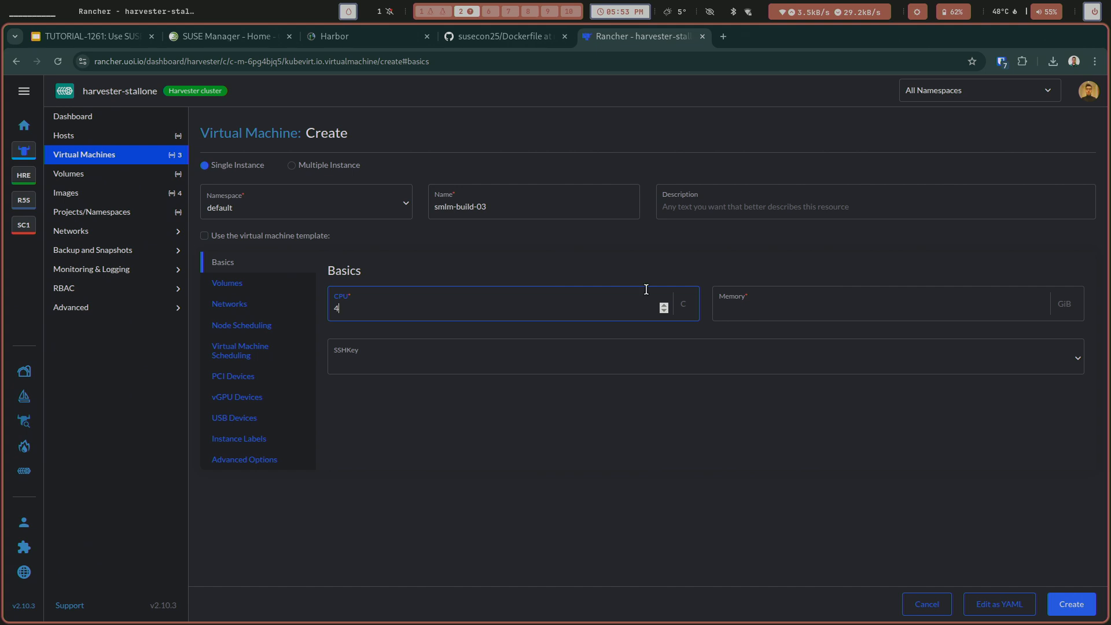
pyautogui.click(739, 309)
pyautogui.write('8')
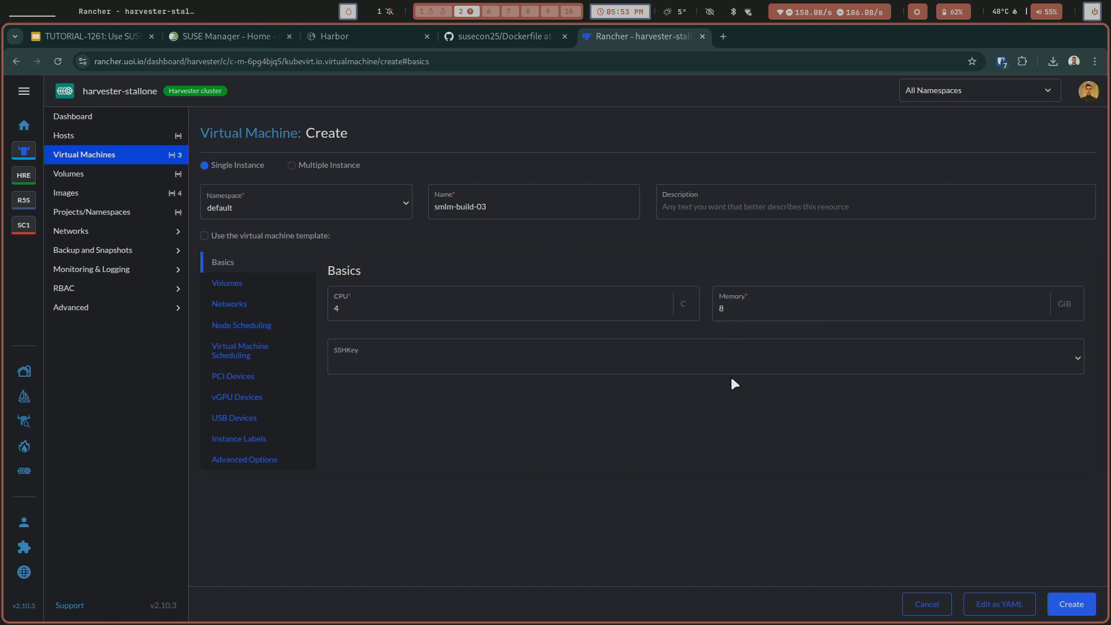
pyautogui.click(716, 367)
pyautogui.click(701, 399)
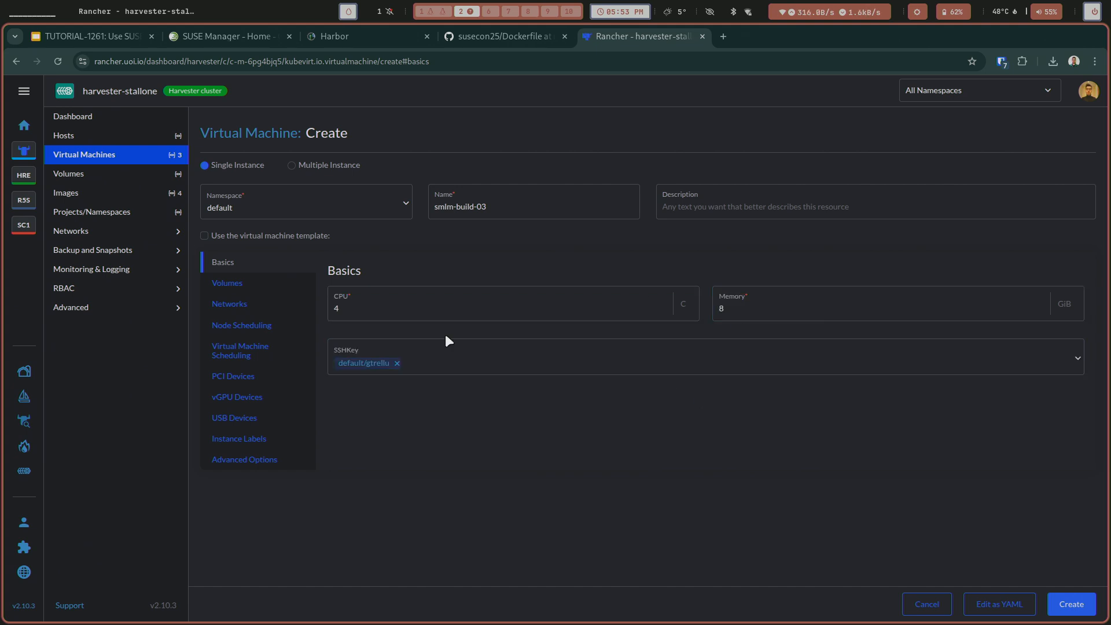
# Use the default/sles15-sp6-minimal-vm.x86_64-cloud-gm.qcow2 image for disk-0 and connect the virtual machine's network to default/flat.
pyautogui.click(231, 284)
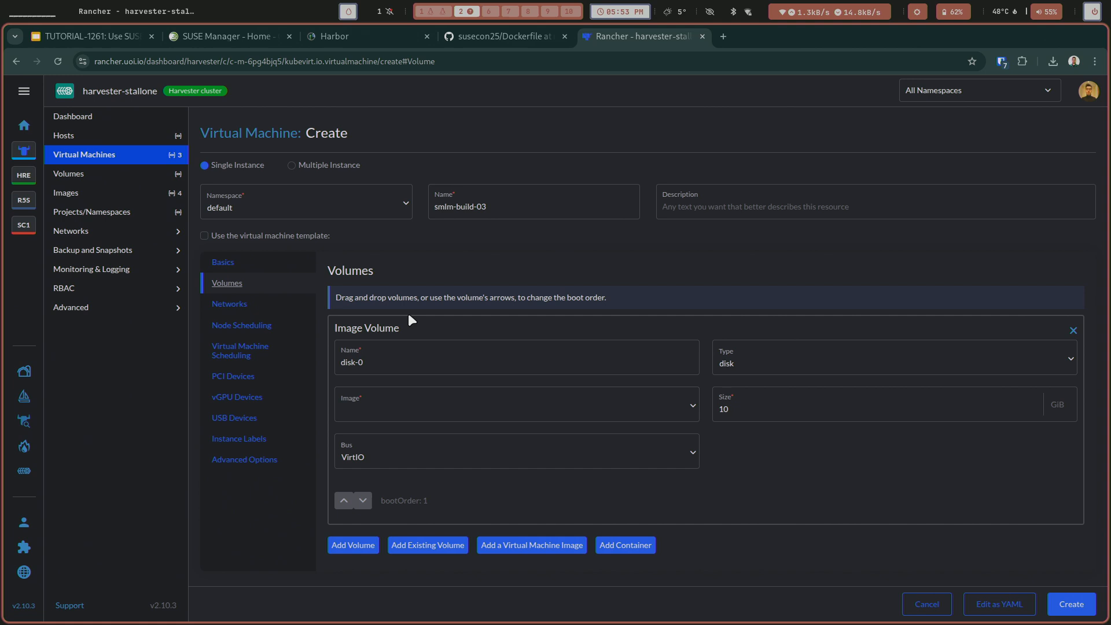
pyautogui.click(431, 403)
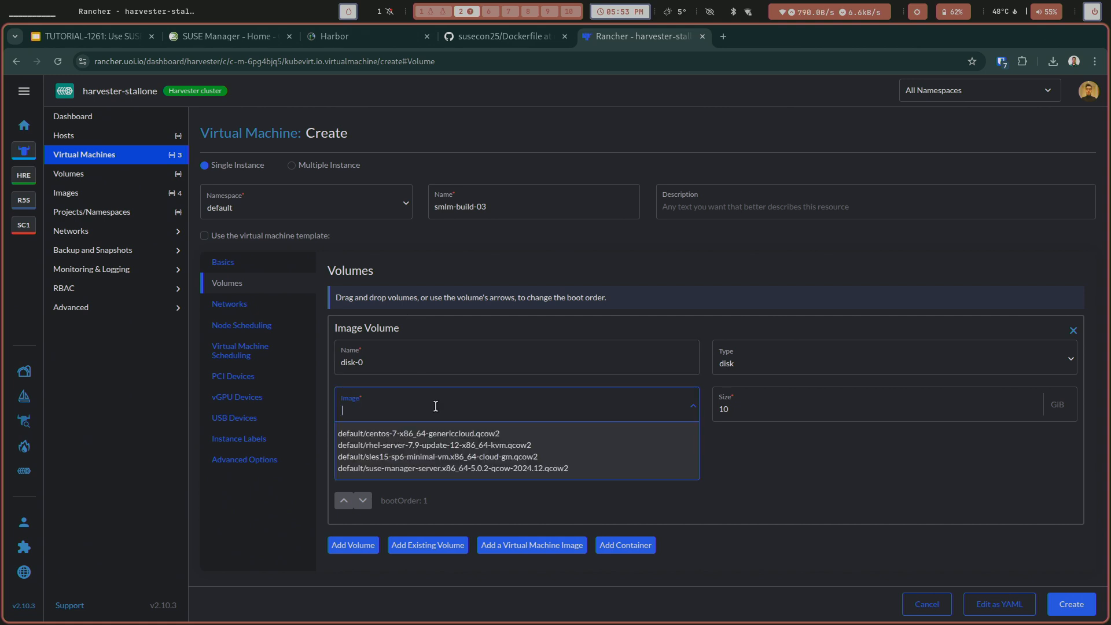
pyautogui.click(482, 461)
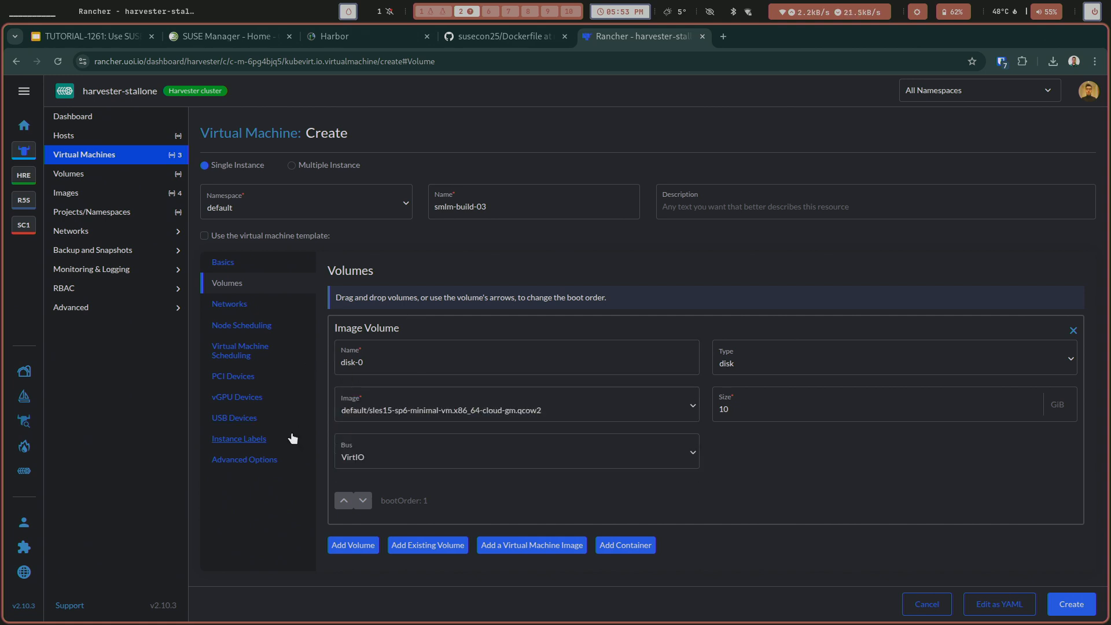
pyautogui.click(229, 303)
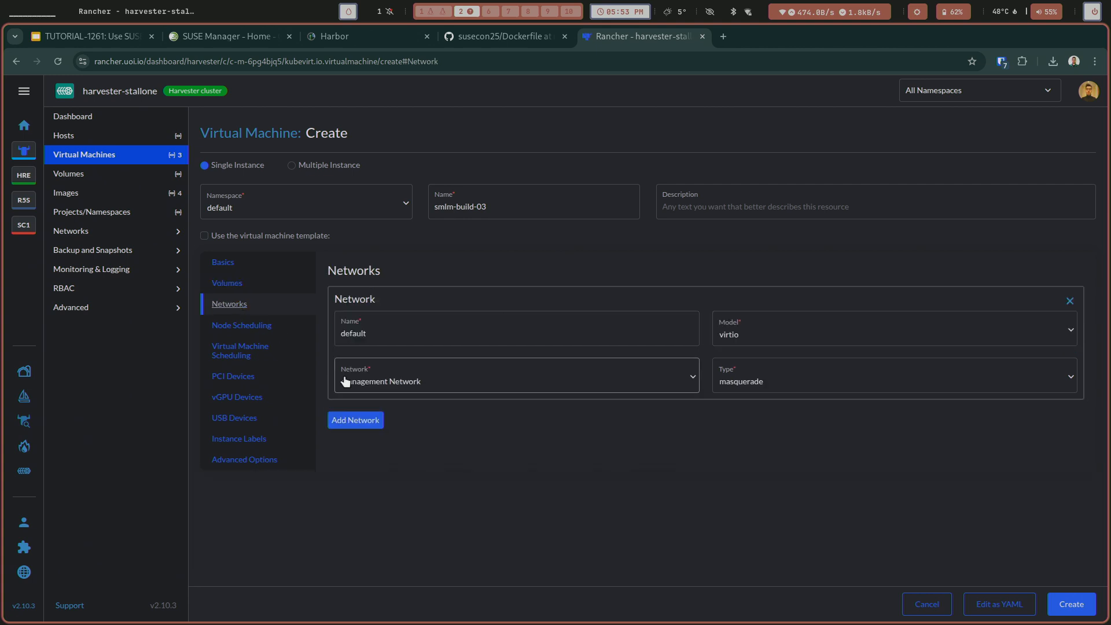
pyautogui.click(385, 381)
pyautogui.click(390, 404)
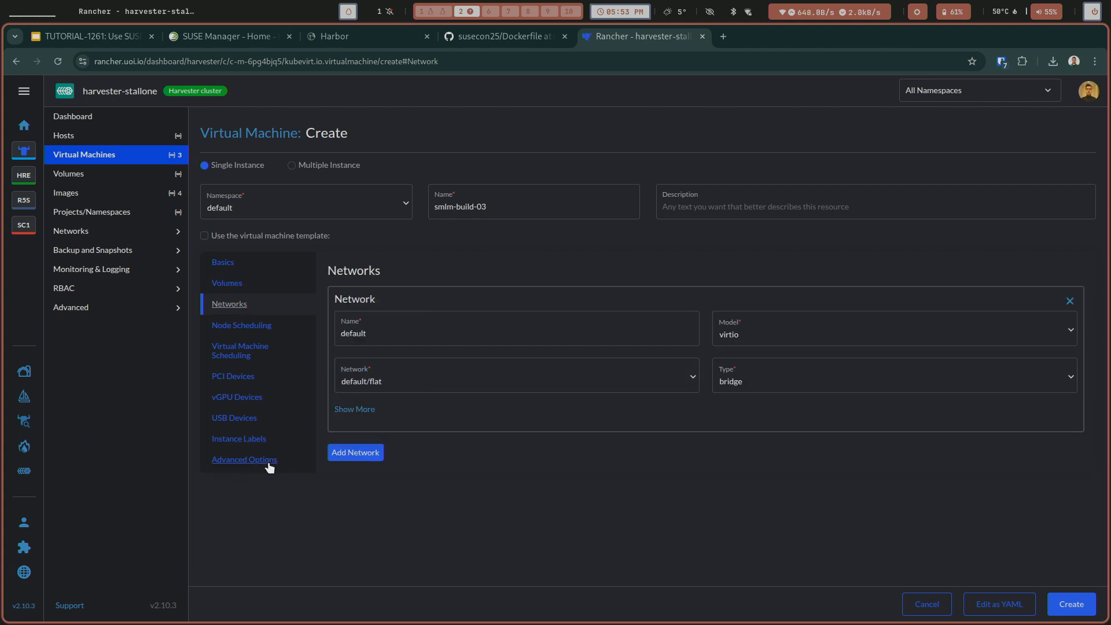
# Enable booting in EFI mode and create the smlm-build-03 virtual machine.
pyautogui.click(265, 460)
pyautogui.scroll(-10, 459, 447)
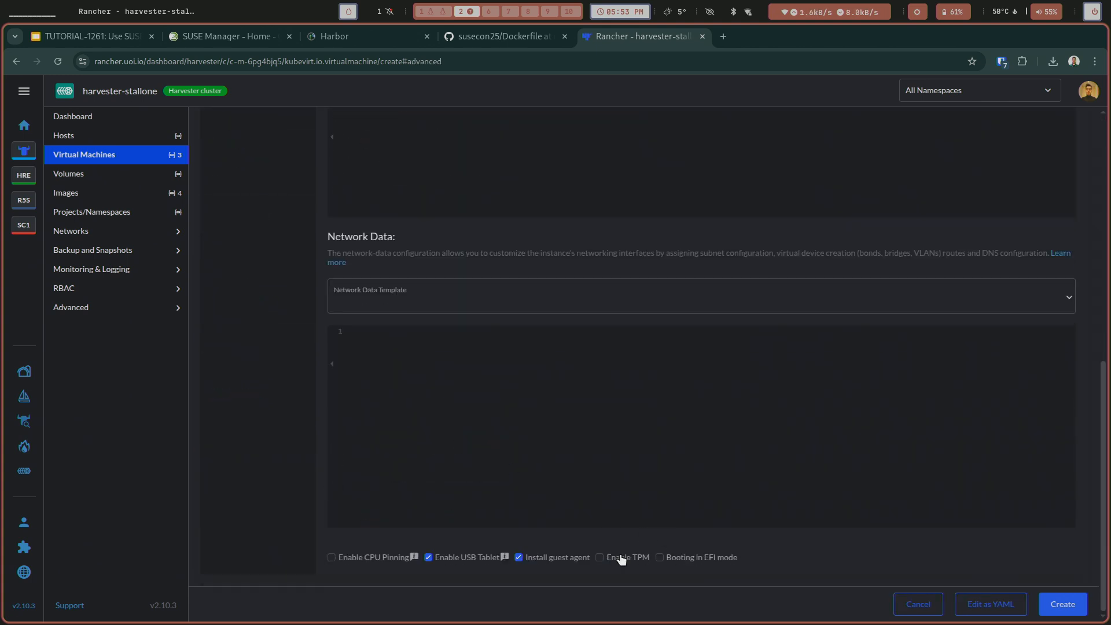
pyautogui.click(680, 558)
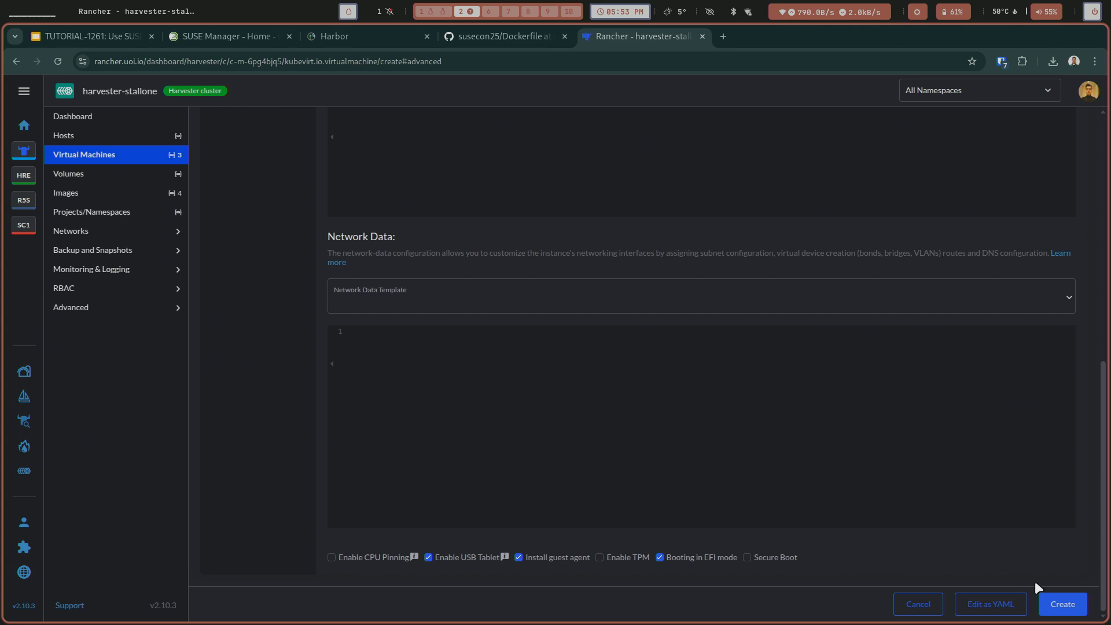
pyautogui.click(1060, 603)
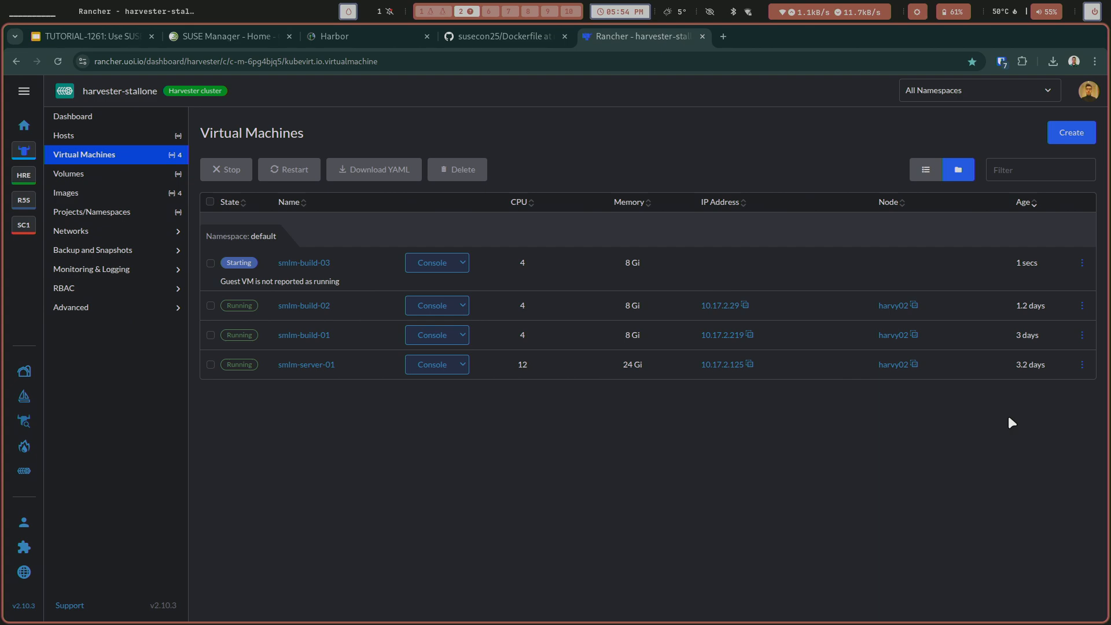
pyautogui.hotkey('ctrl', '+')
pyautogui.hotkey('ctrl', '+')
pyautogui.hotkey('ctrl', '+')
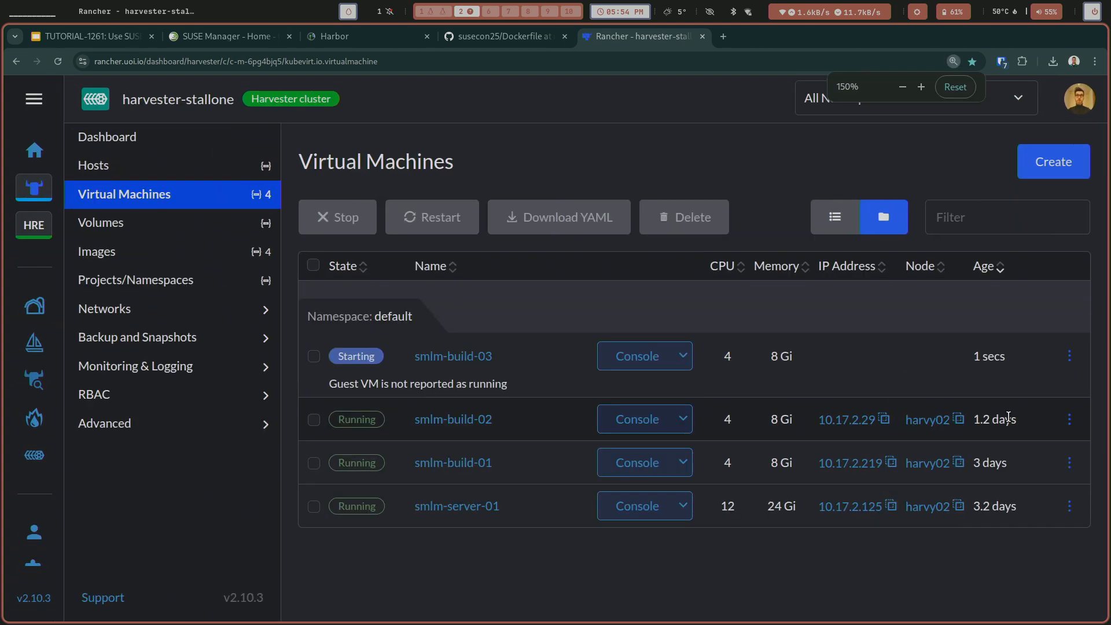
pyautogui.moveTo(1007, 416)
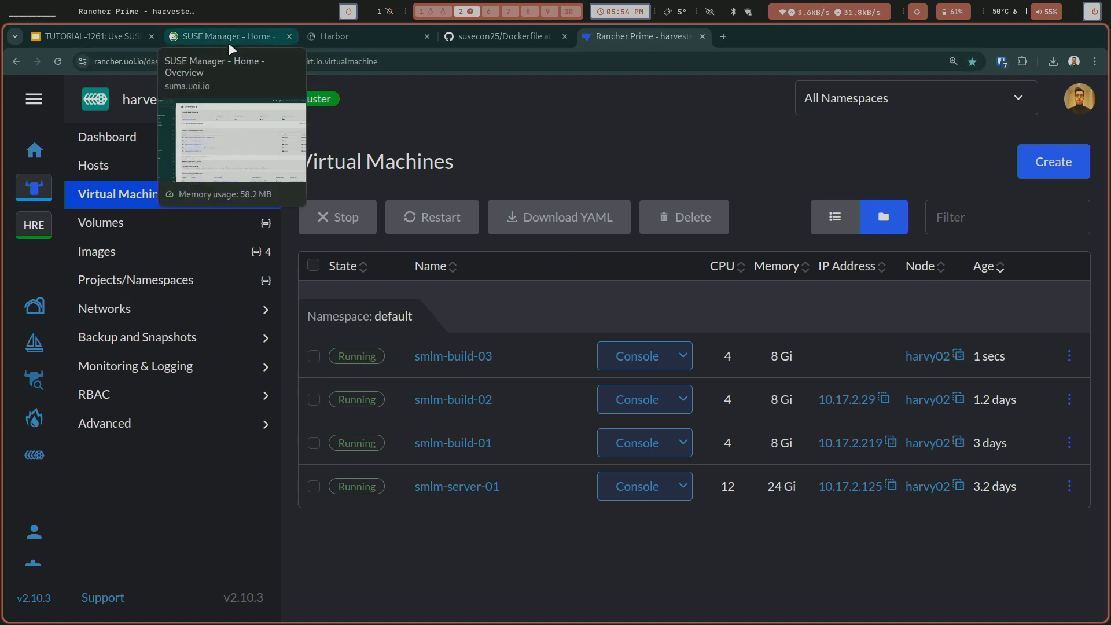
pyautogui.press('super+1')
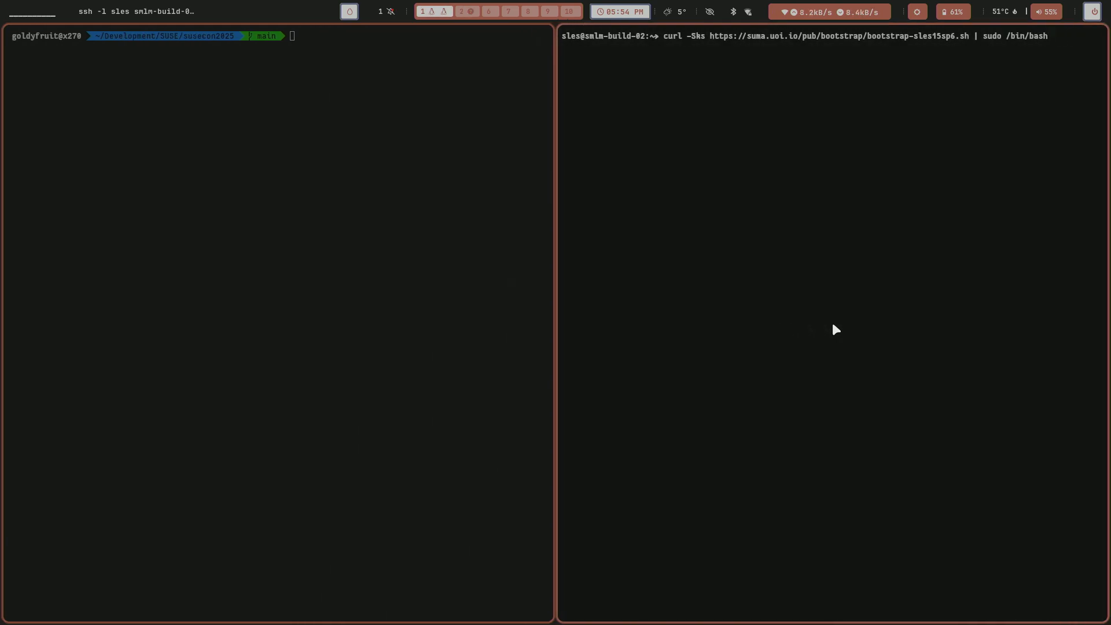
pyautogui.press('Return')
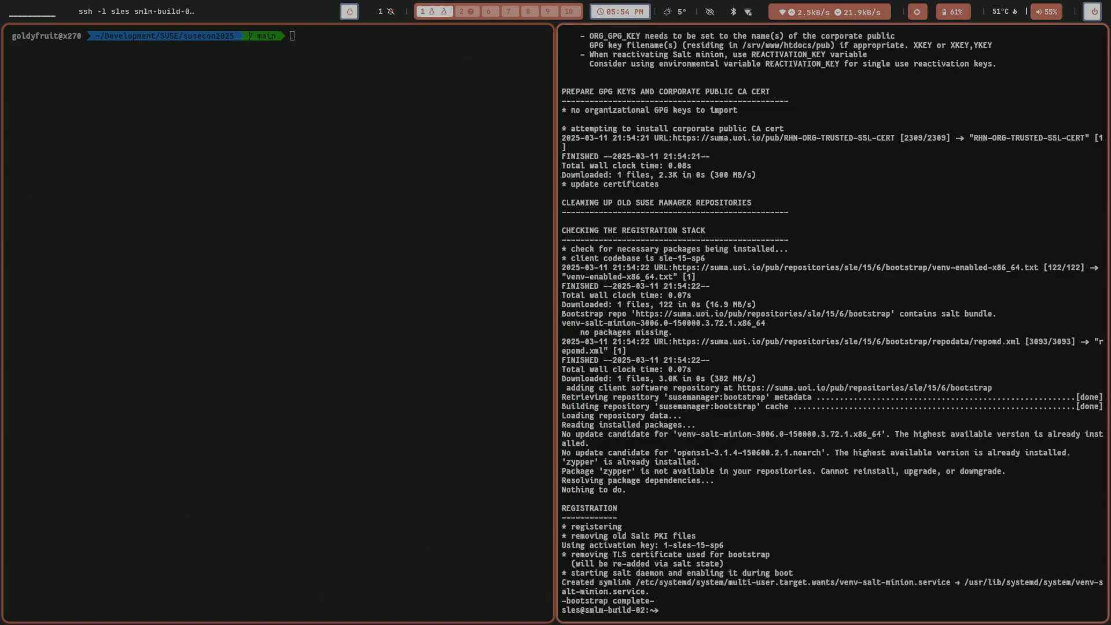
# Switch to SUSE Manager in the browser, view the list of all systems, and refresh it to check for the new build host.
pyautogui.press('super+2')
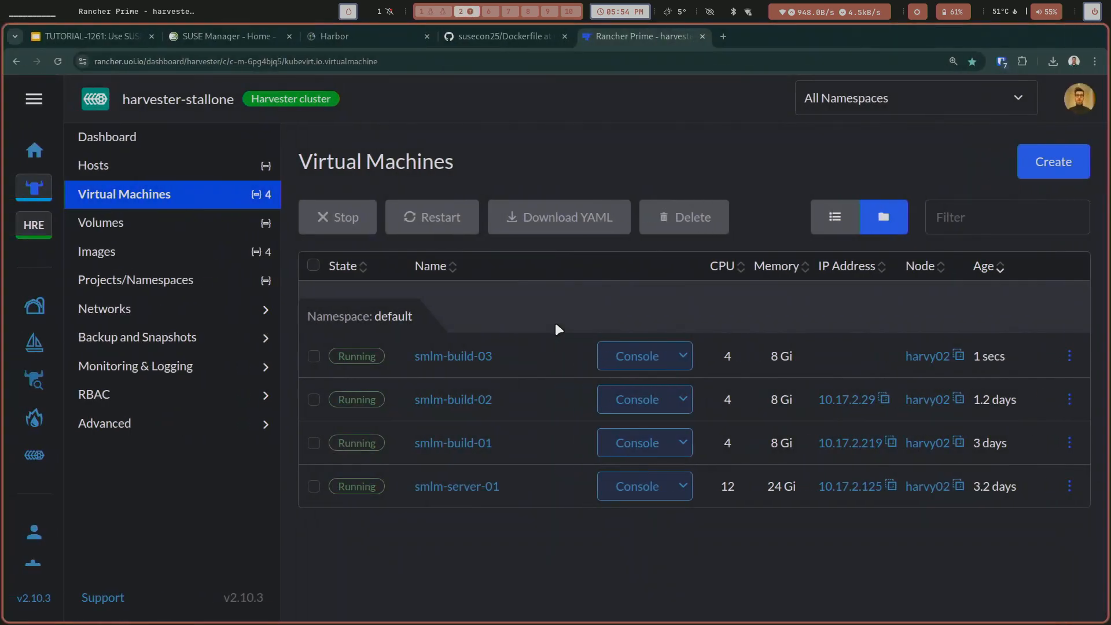
pyautogui.click(218, 37)
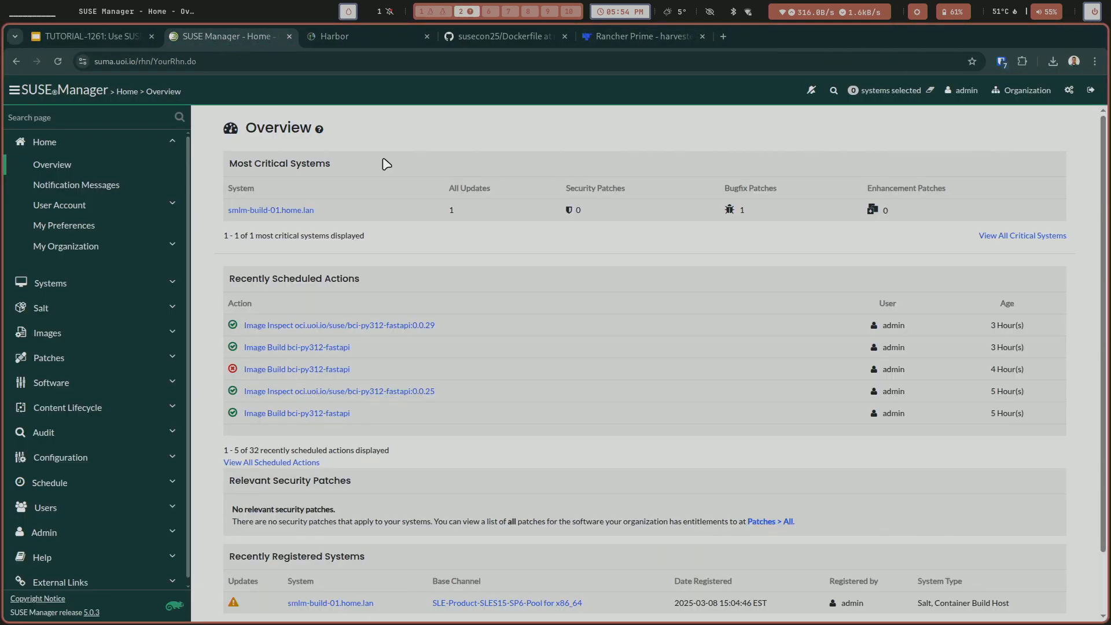
pyautogui.click(47, 290)
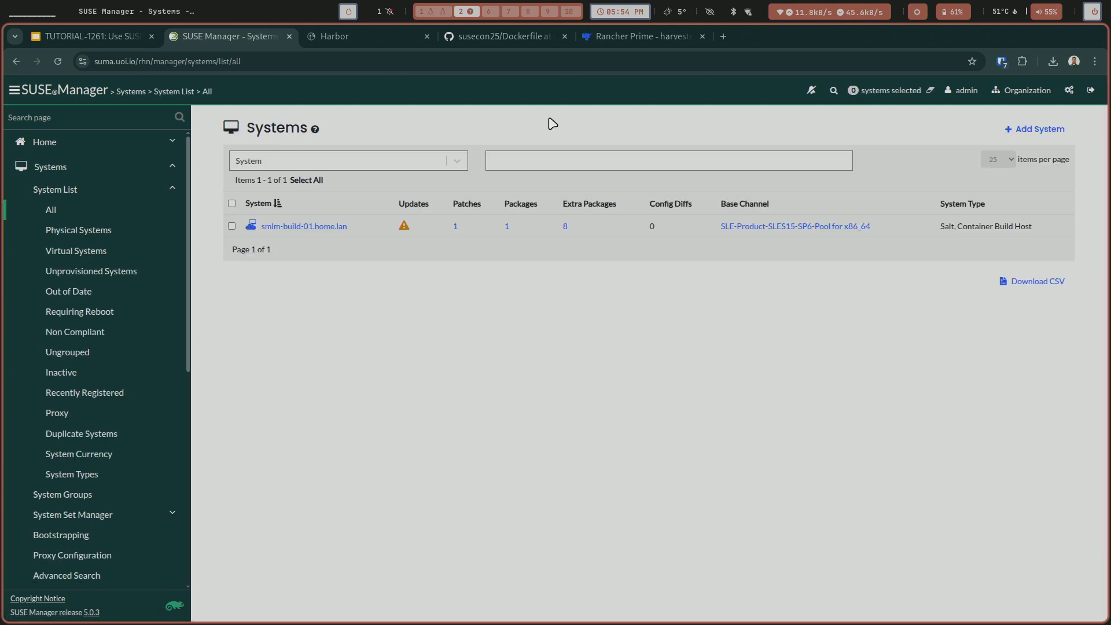
pyautogui.moveTo(548, 118); pyautogui.dragTo(769, 153)
pyautogui.click(747, 132)
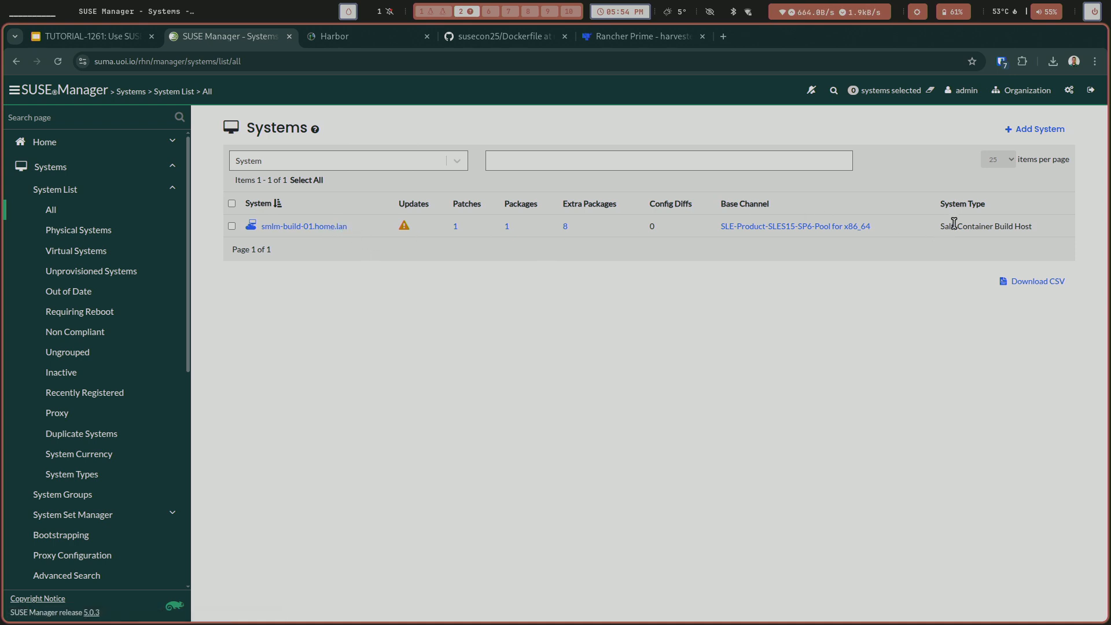
pyautogui.hotkey('ctrl', '+')
pyautogui.hotkey('ctrl', '+')
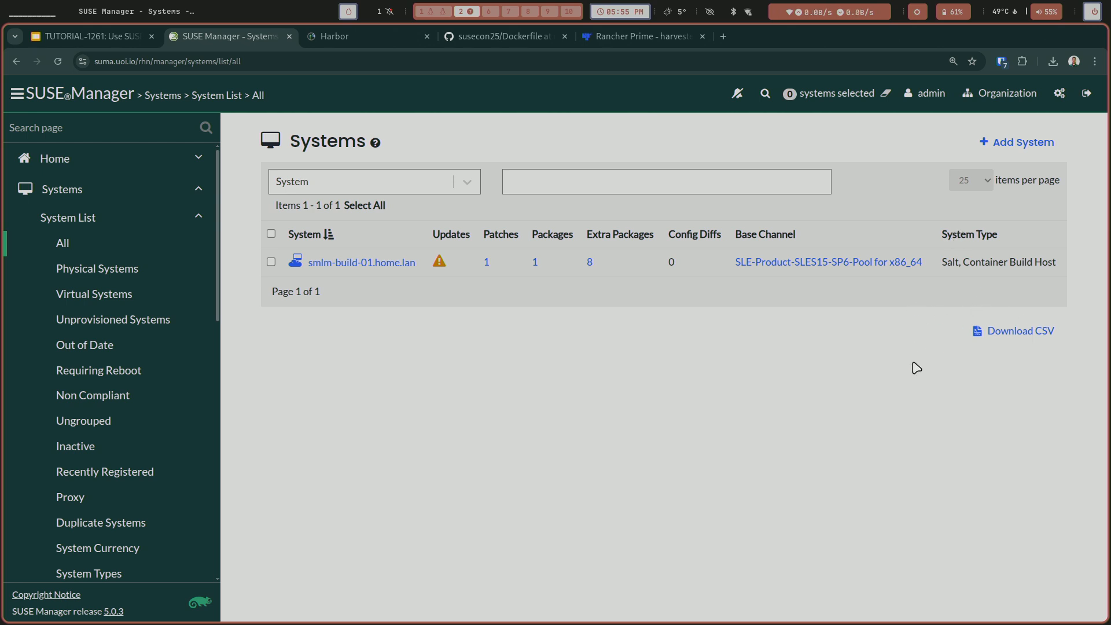
pyautogui.press('F5')
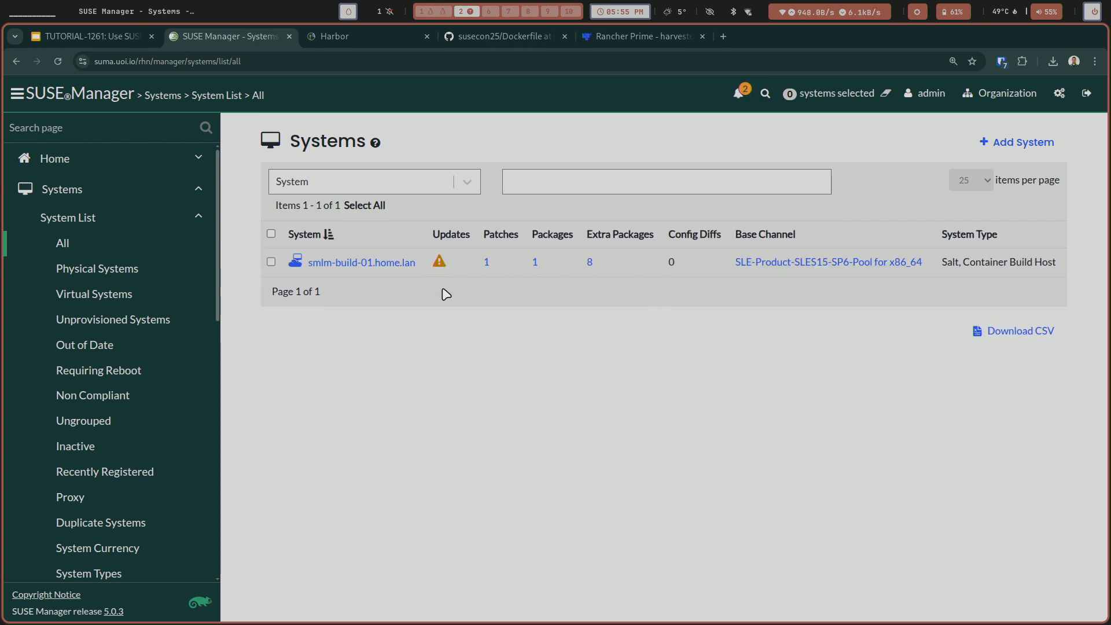
# Switch back to the smlm-build-02 terminal and show the Salt minion service's journal by recalling the earlier journal command.
pyautogui.press('super+1')
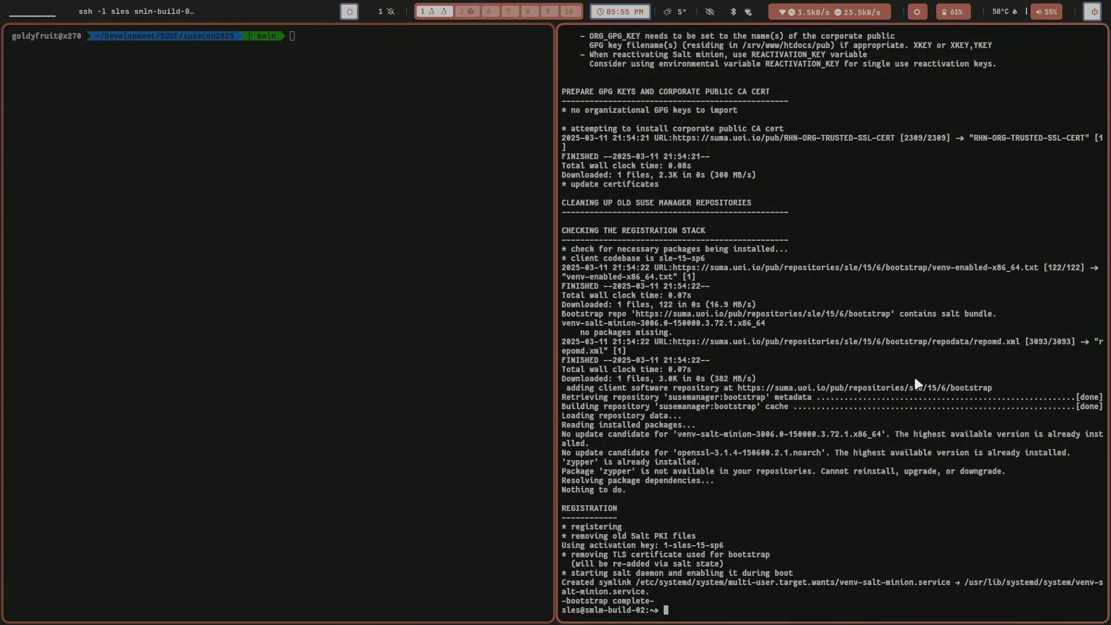
pyautogui.hotkey('ctrl', 'r')
pyautogui.write('jou')
pyautogui.press('Return')
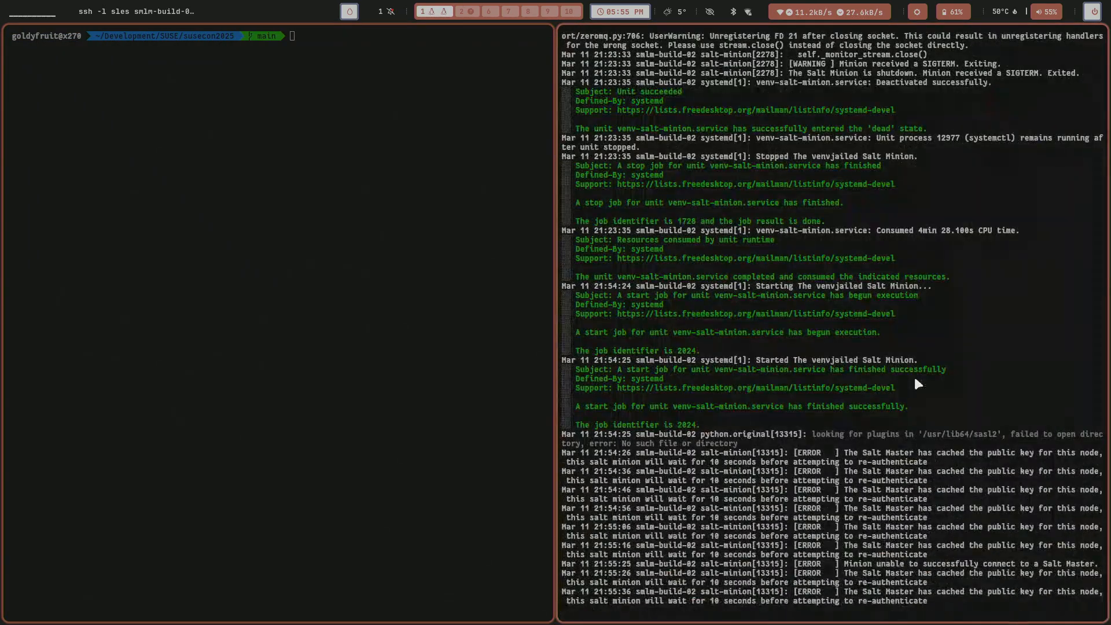
# Switch to SUSE Manager and accept the pending Salt key for smlm-build-02.home.lan.
pyautogui.press('super+2')
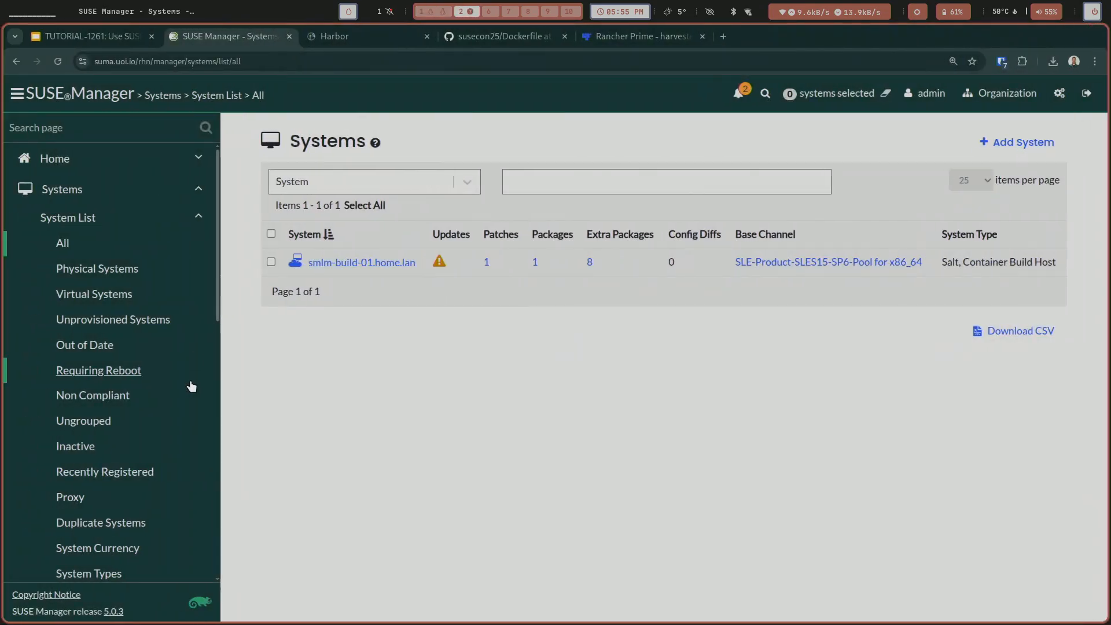
pyautogui.scroll(-10, 173, 399)
pyautogui.click(122, 306)
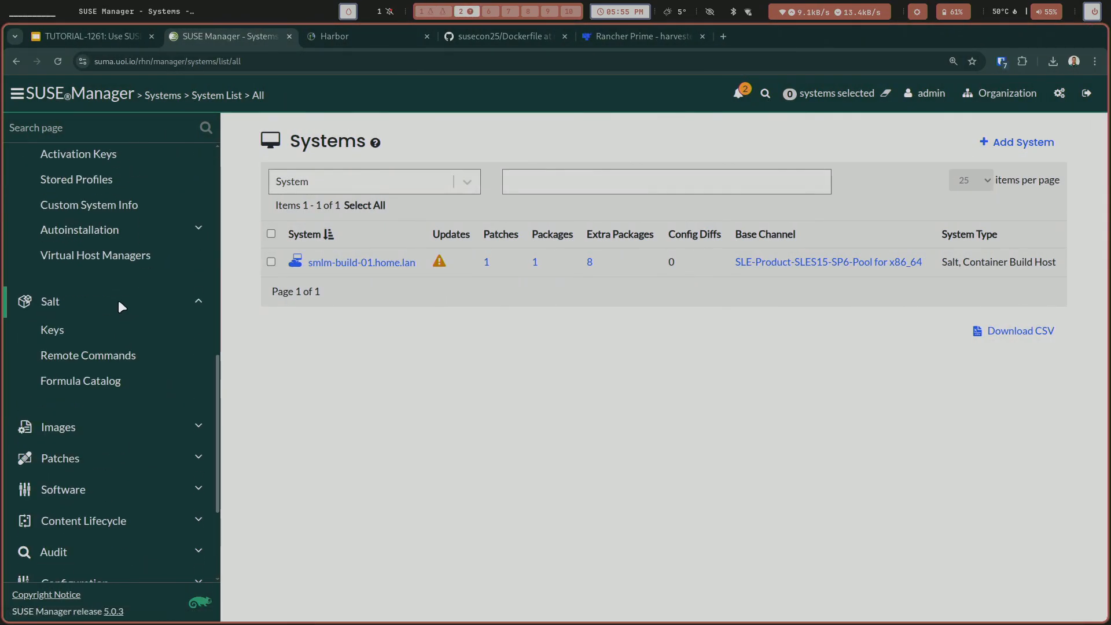
pyautogui.click(119, 329)
pyautogui.scroll(-2, 786, 436)
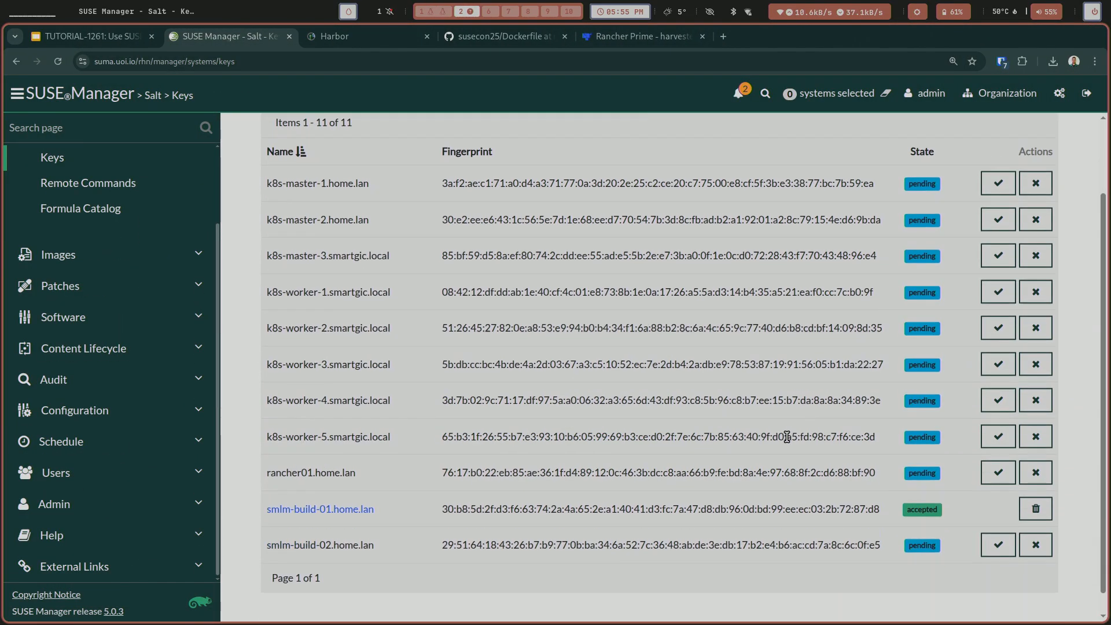
pyautogui.scroll(-1, 787, 437)
pyautogui.click(998, 524)
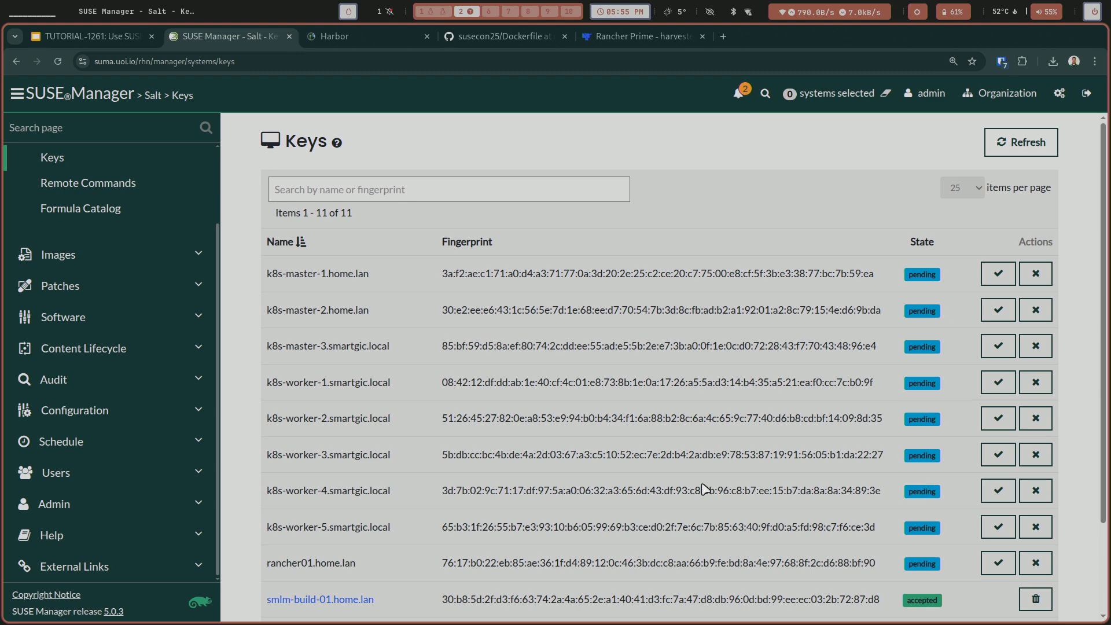
pyautogui.scroll(-2, 525, 522)
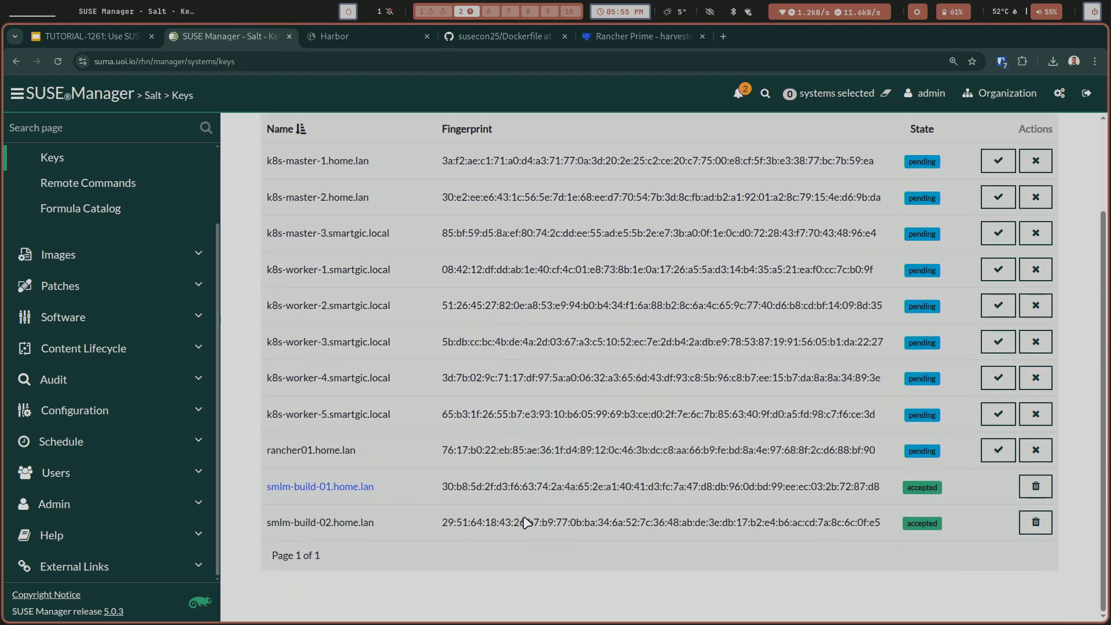
# From the list of all systems, view the details overview of smlm-build-01.home.lan and return to the list.
pyautogui.scroll(2, 491, 490)
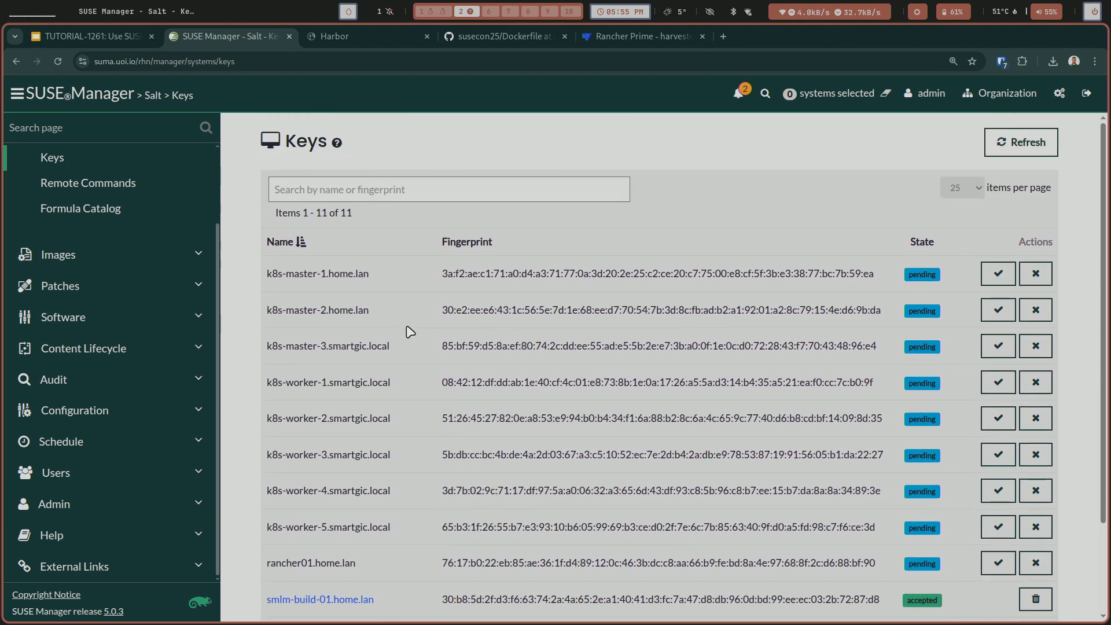
pyautogui.scroll(3, 91, 237)
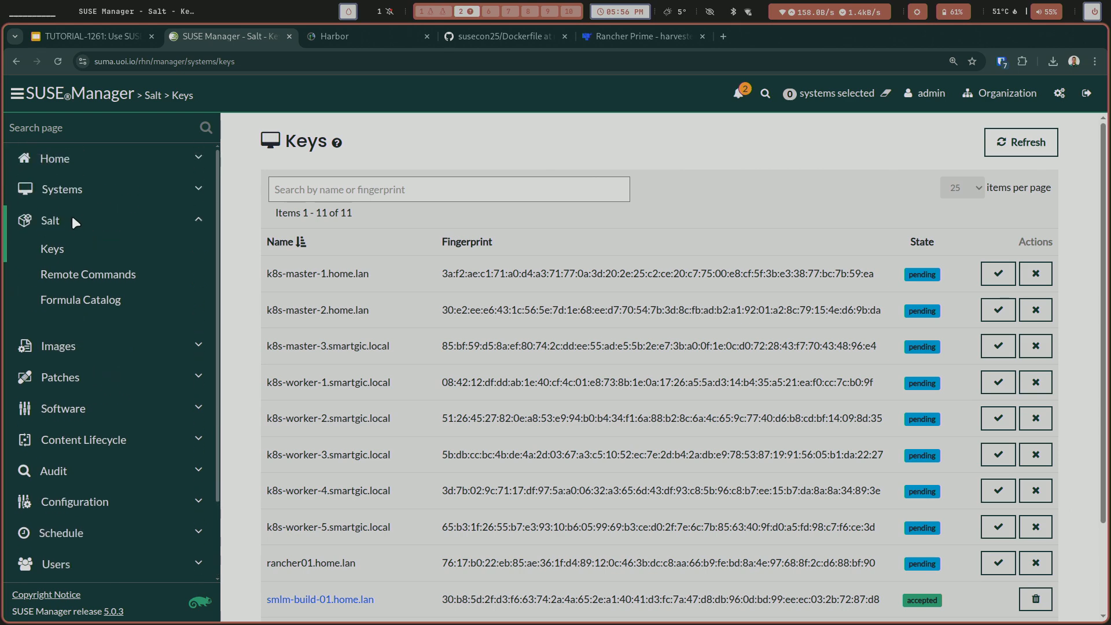
pyautogui.click(58, 188)
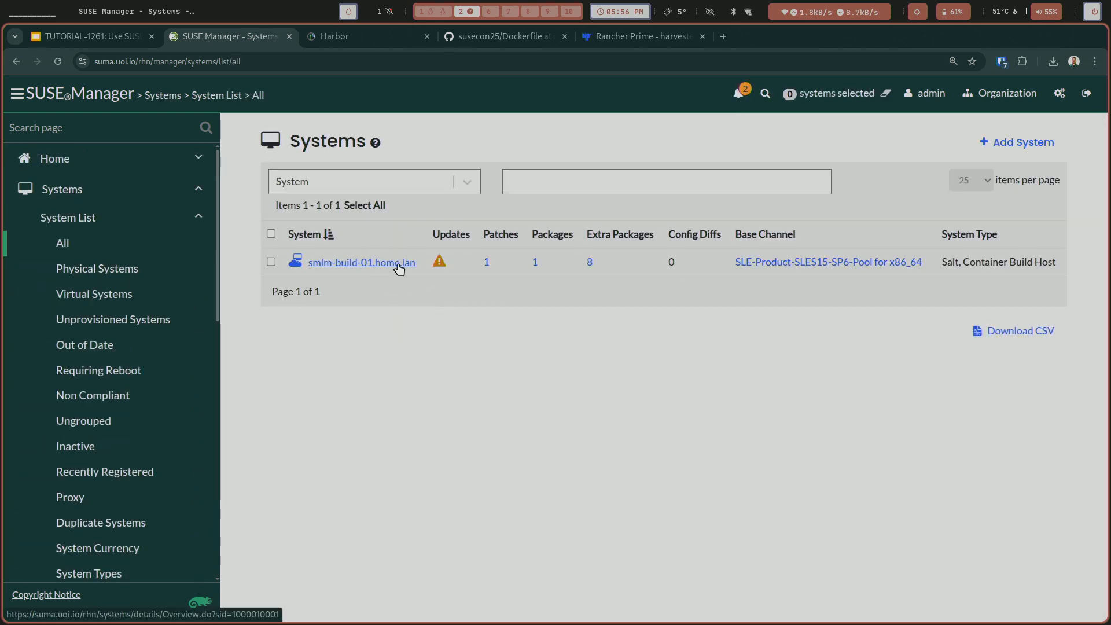
pyautogui.click(396, 272)
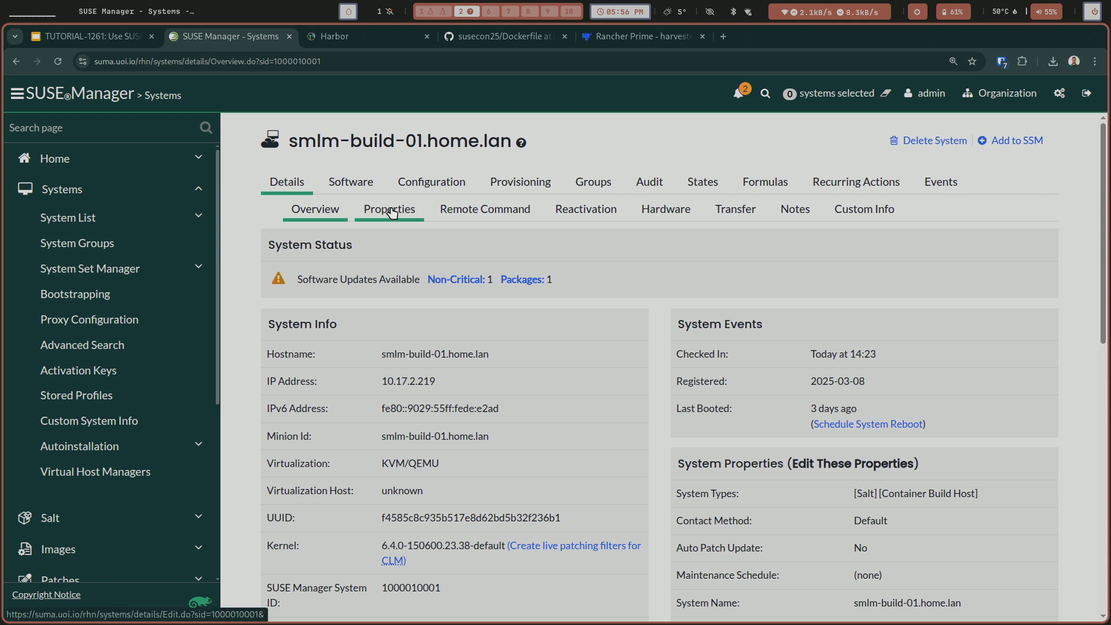
pyautogui.click(75, 218)
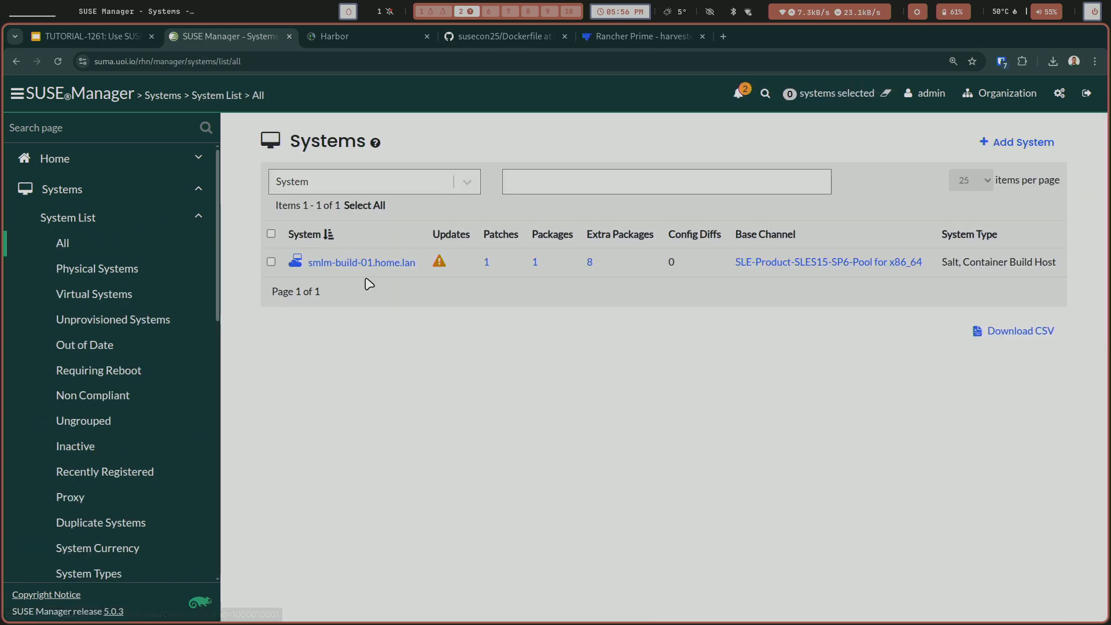
# Open the properties of smlm-build-01.home.lan and save them with the Container Build Host add-on system type enabled.
pyautogui.click(365, 263)
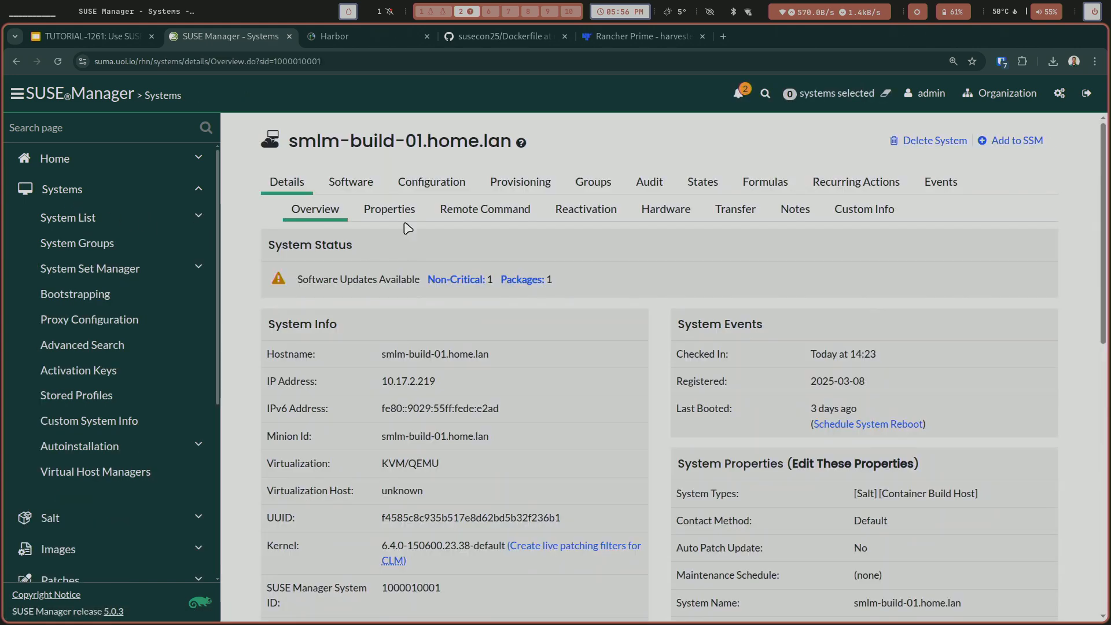
pyautogui.click(399, 217)
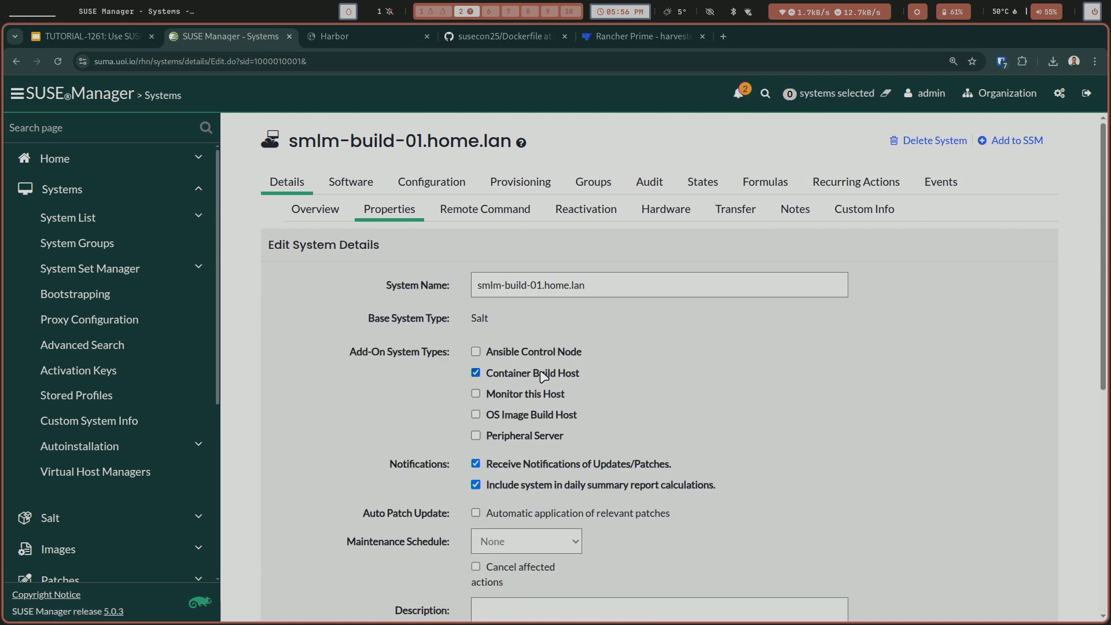
pyautogui.scroll(-1, 673, 390)
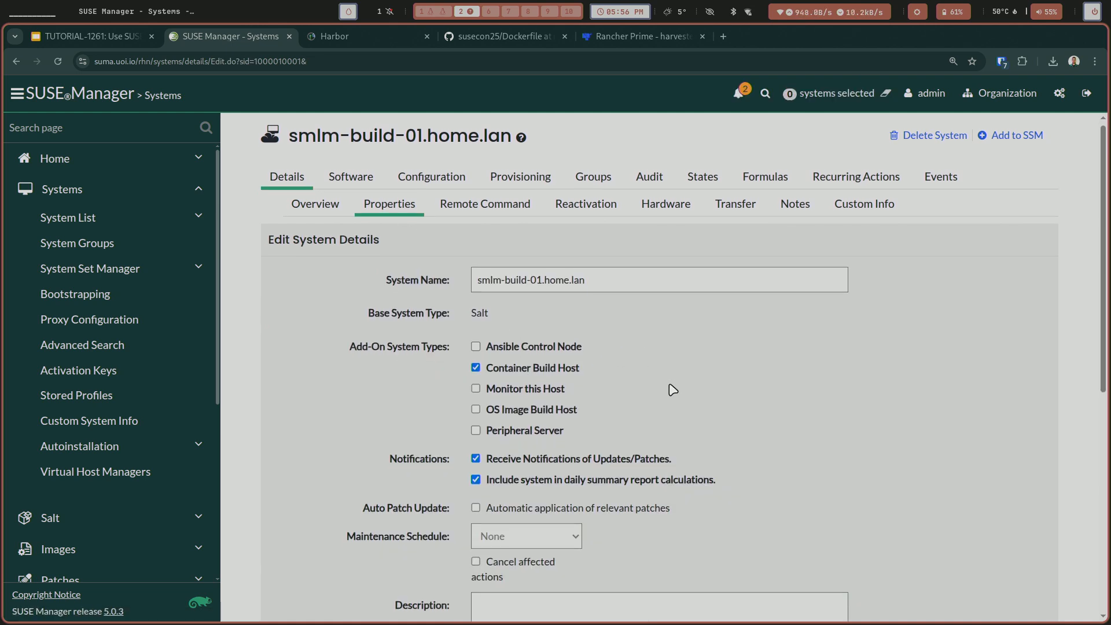
pyautogui.scroll(-8, 658, 372)
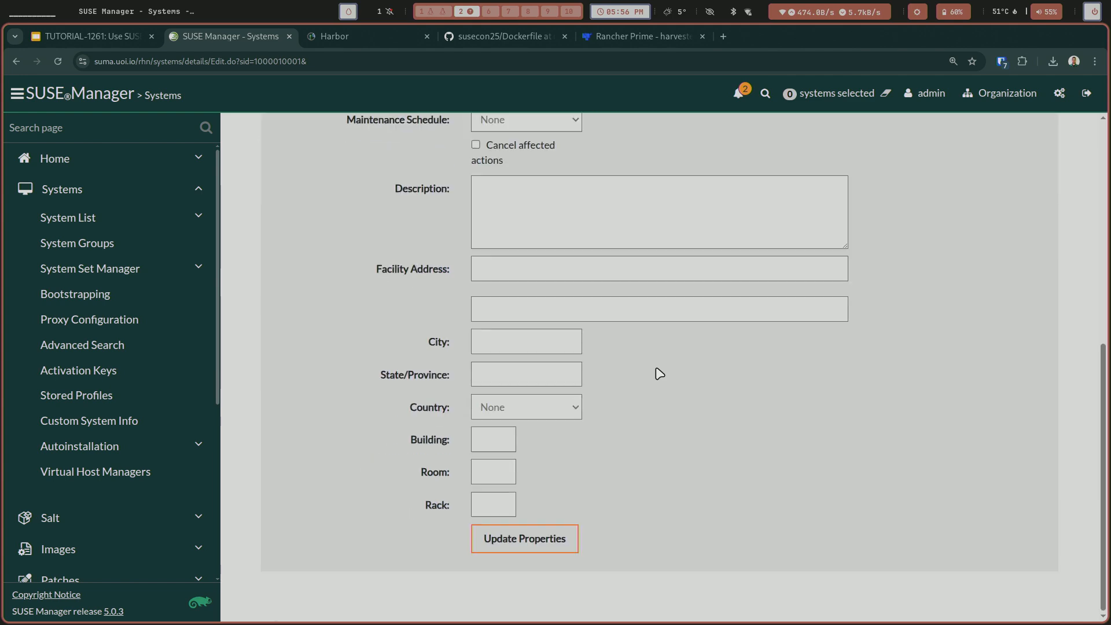
pyautogui.click(568, 545)
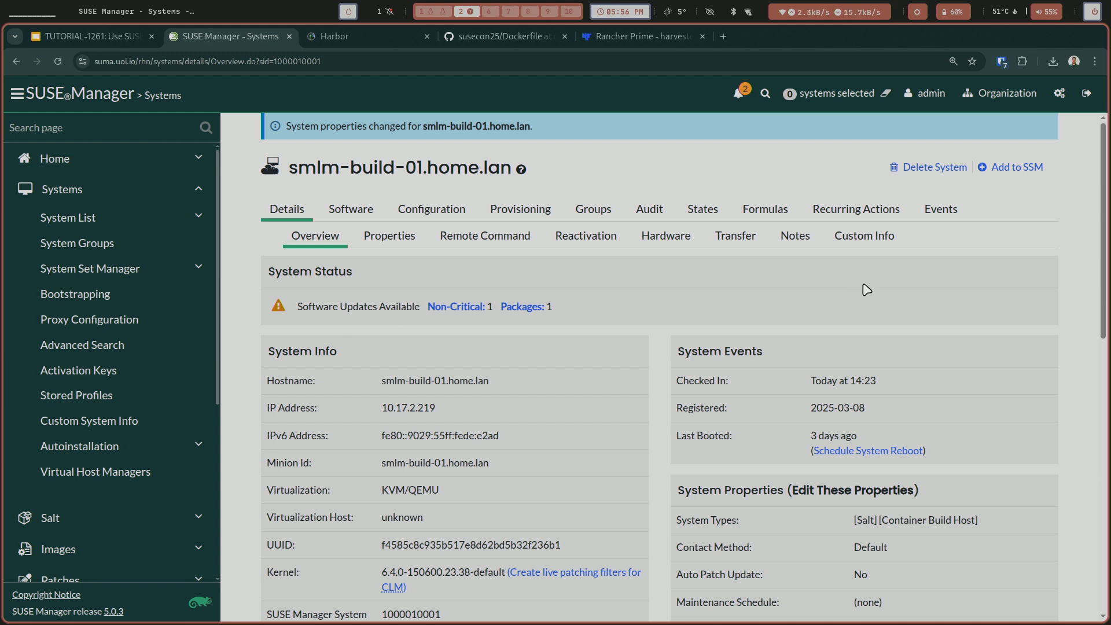
# View the Highstate settings of smlm-build-01.home.lan, including its state summary, and return to the list of all systems.
pyautogui.click(713, 220)
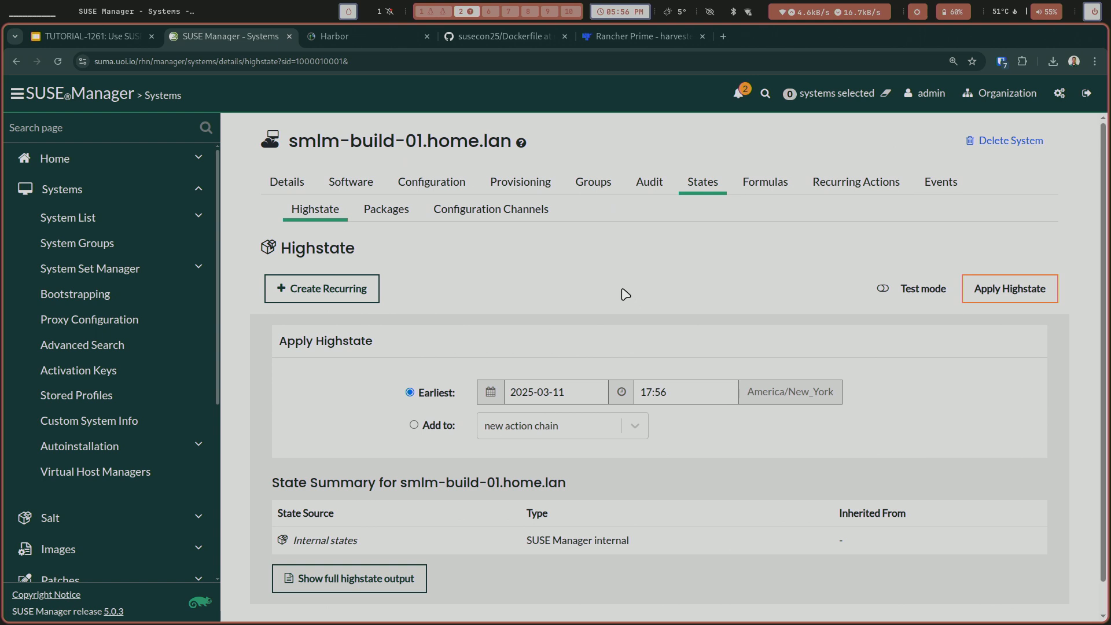
pyautogui.scroll(-1, 626, 294)
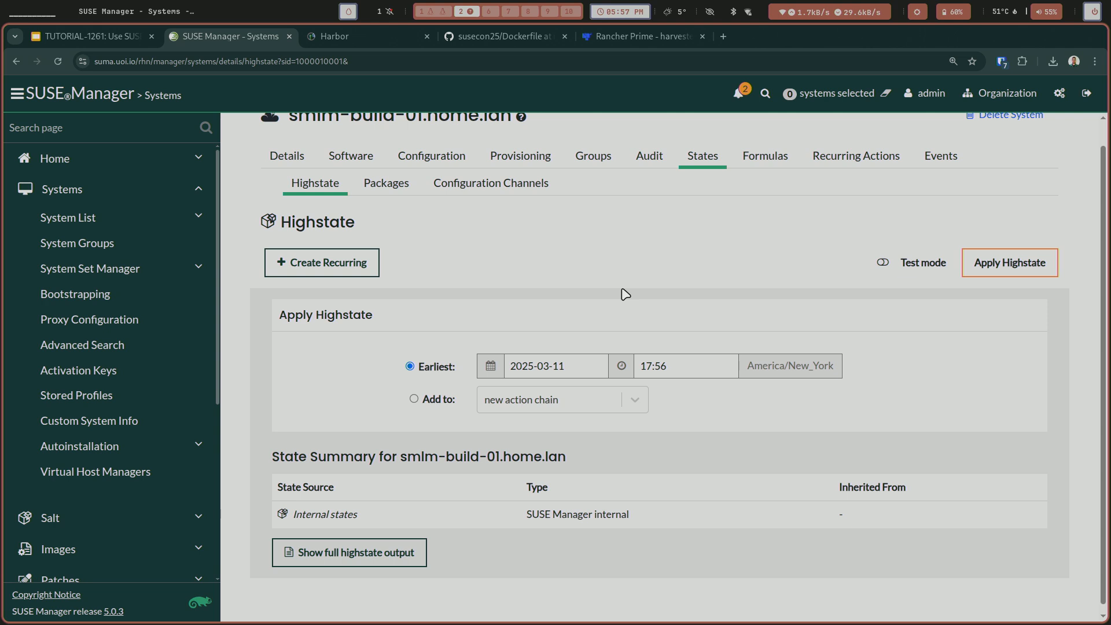
pyautogui.click(65, 218)
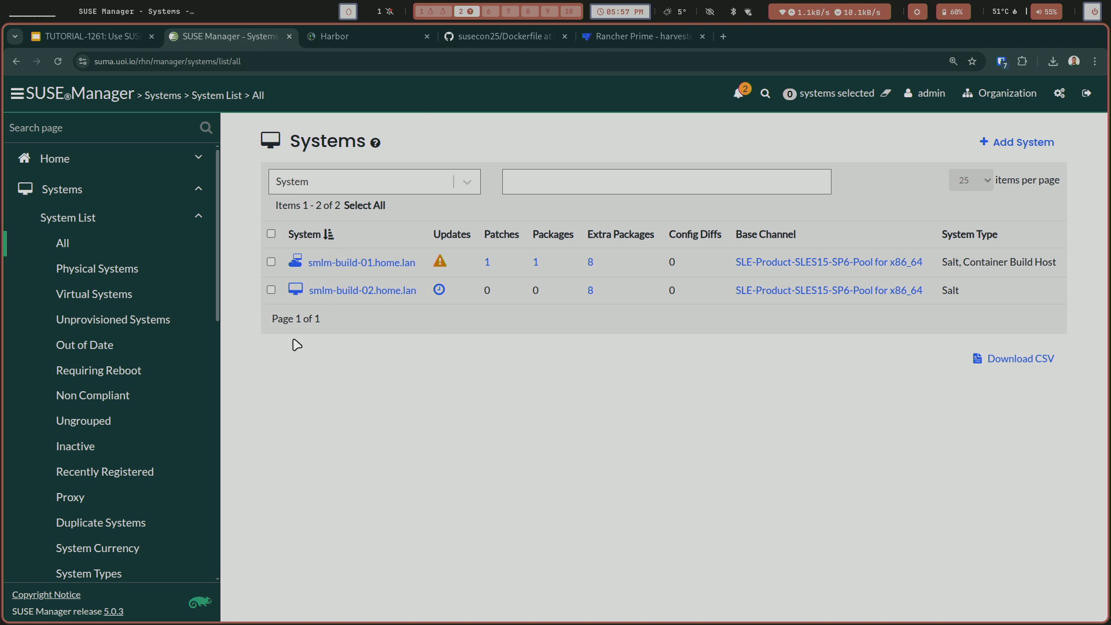
# Collapse the Systems navigation section and view the list of container images.
pyautogui.click(197, 217)
pyautogui.click(194, 191)
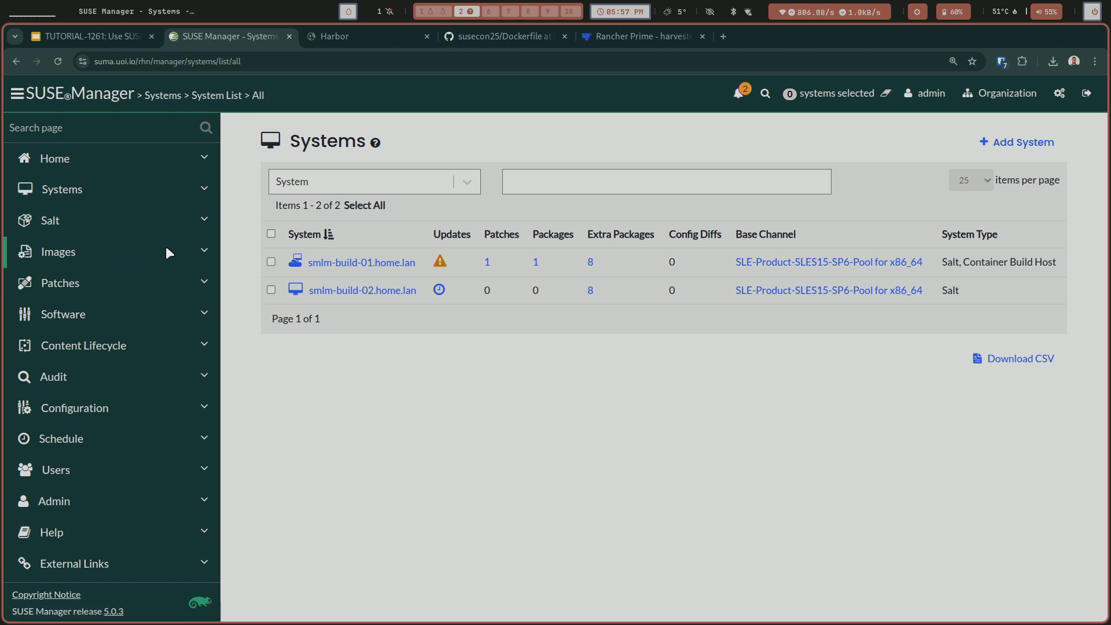
pyautogui.click(200, 251)
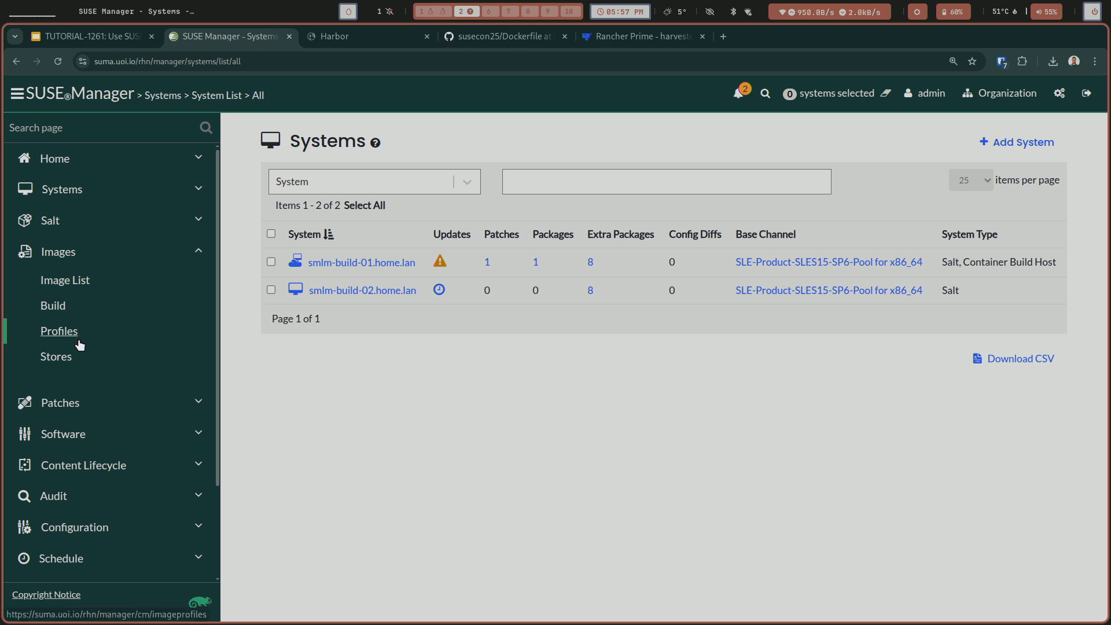
pyautogui.click(64, 280)
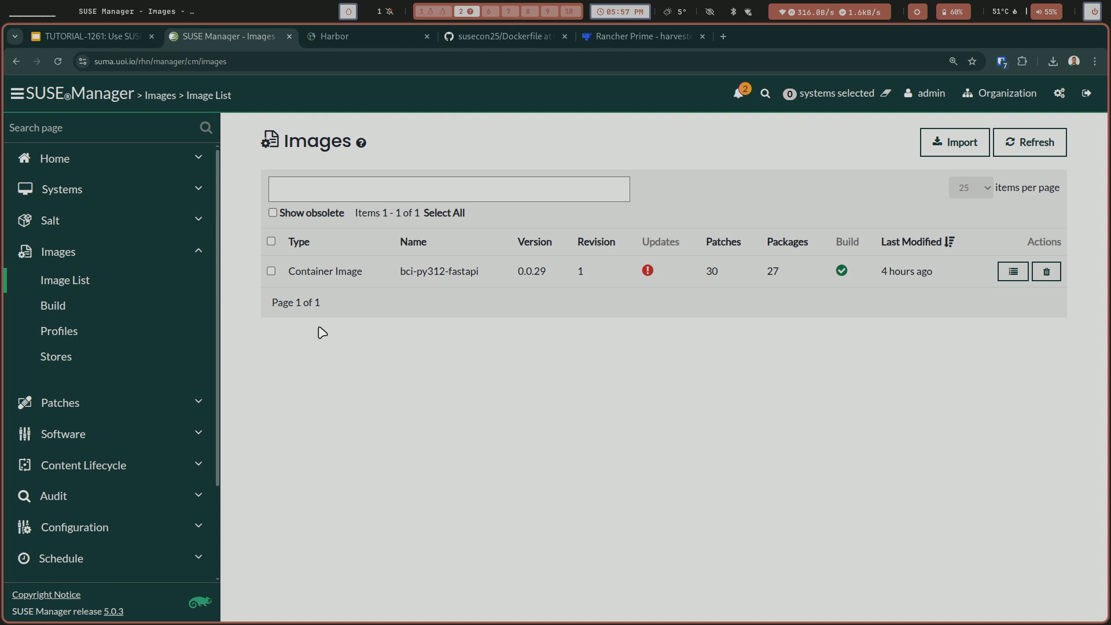
# Start a new image store of type Registry labelled Docker Registry, using the saved registry.hub.docker.com address as its store URI.
pyautogui.click(102, 353)
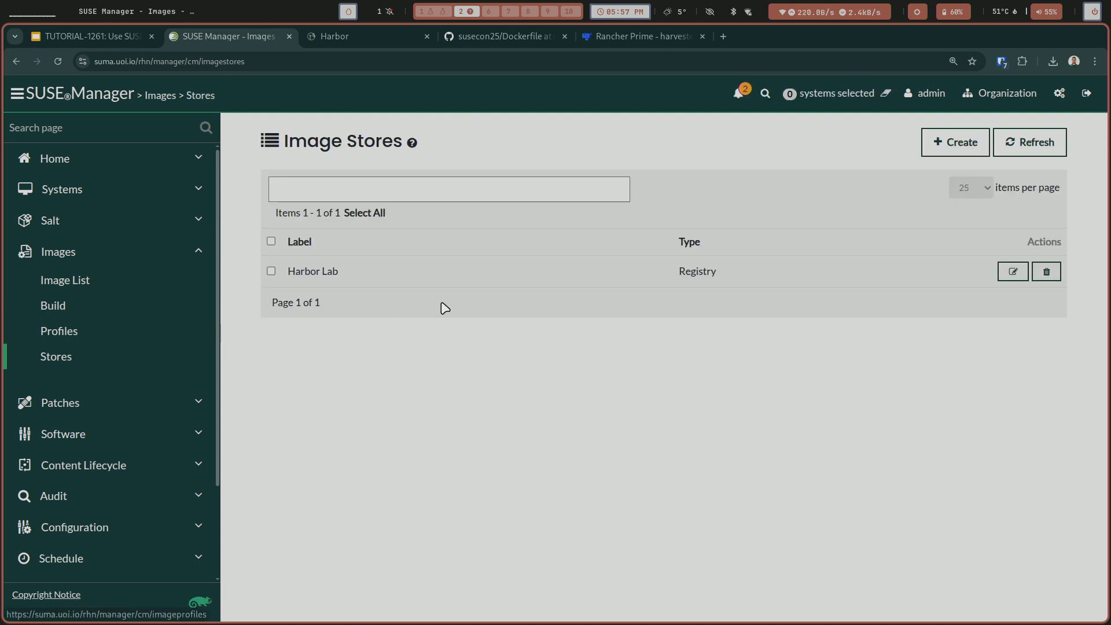
pyautogui.click(951, 149)
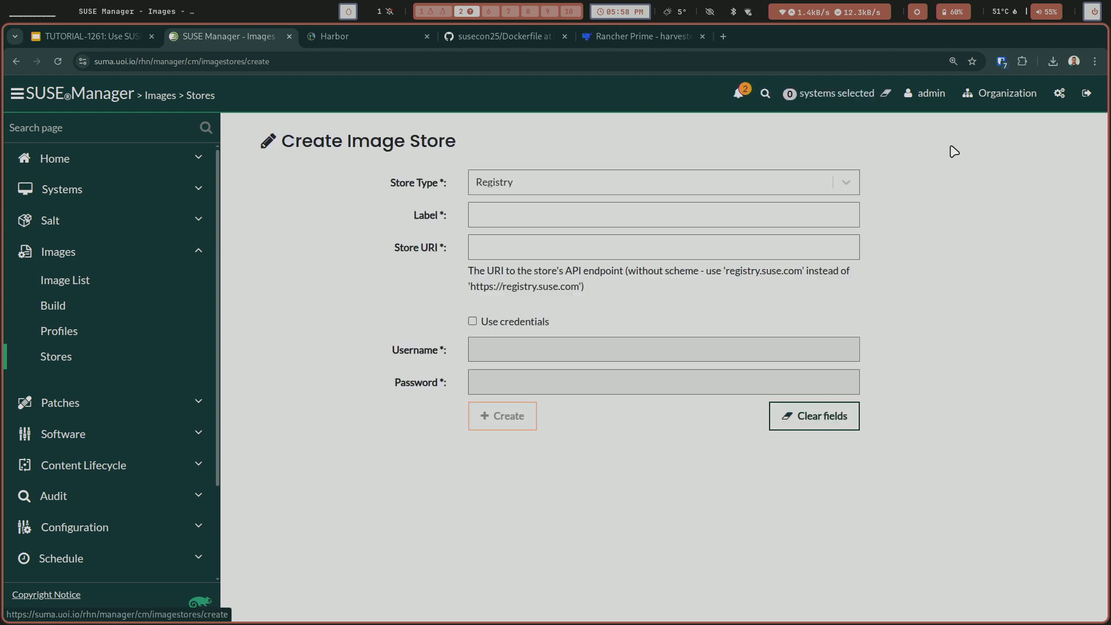
pyautogui.click(733, 221)
pyautogui.click(579, 266)
pyautogui.click(567, 250)
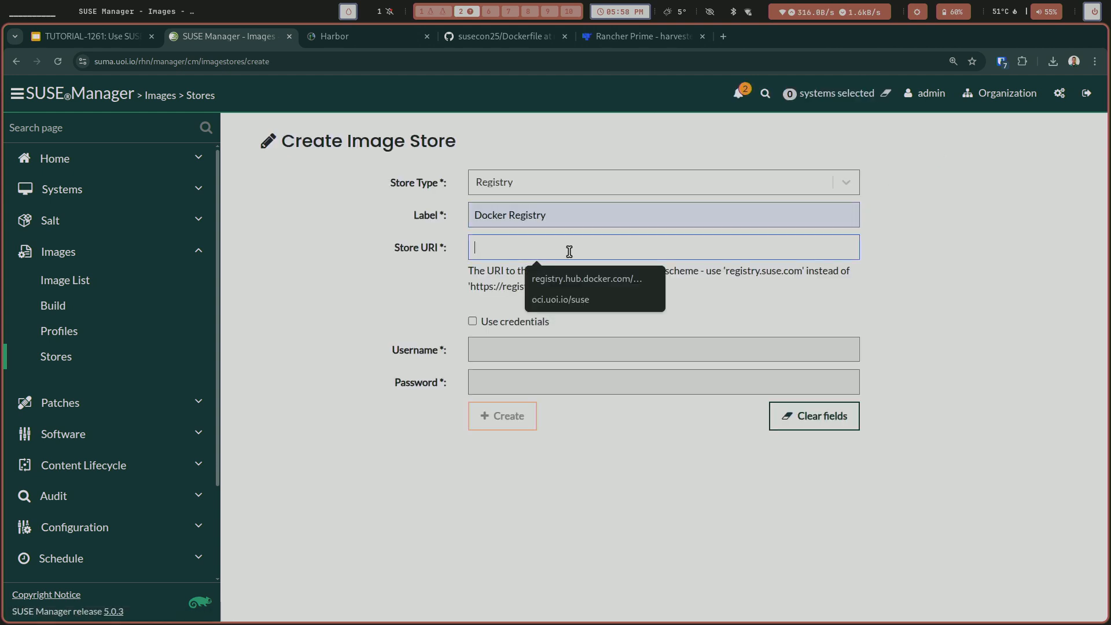
pyautogui.click(575, 284)
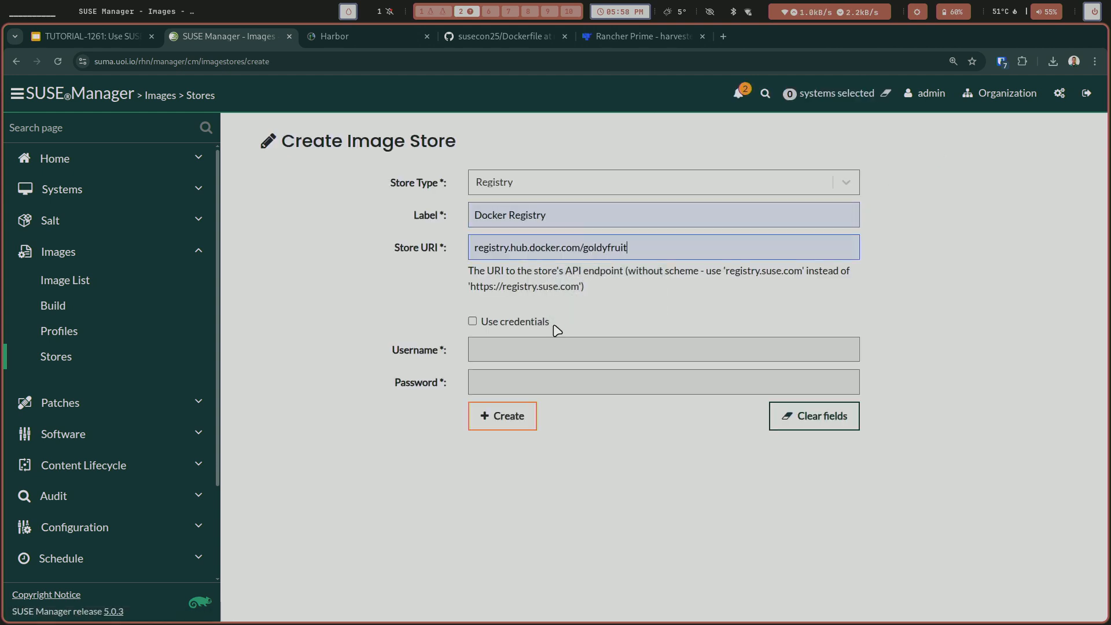
# Enable credentials for the Docker Registry store, enter the account username and password, and create the store.
pyautogui.click(522, 324)
pyautogui.click(531, 350)
pyautogui.write('goldyf')
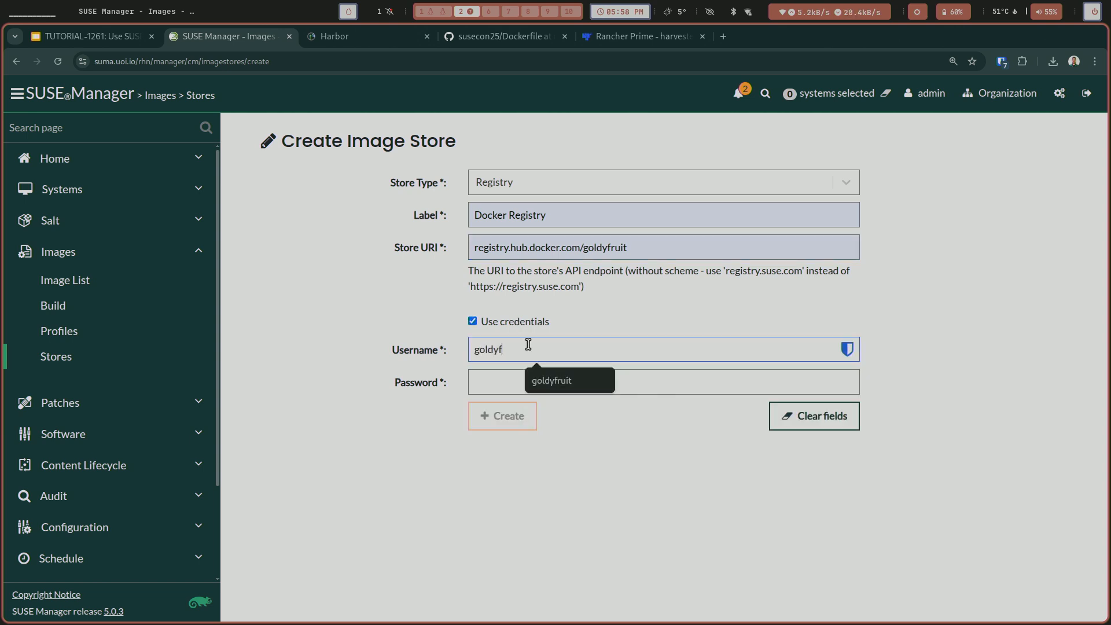
pyautogui.write('ruit')
pyautogui.click(515, 384)
pyautogui.write('p')
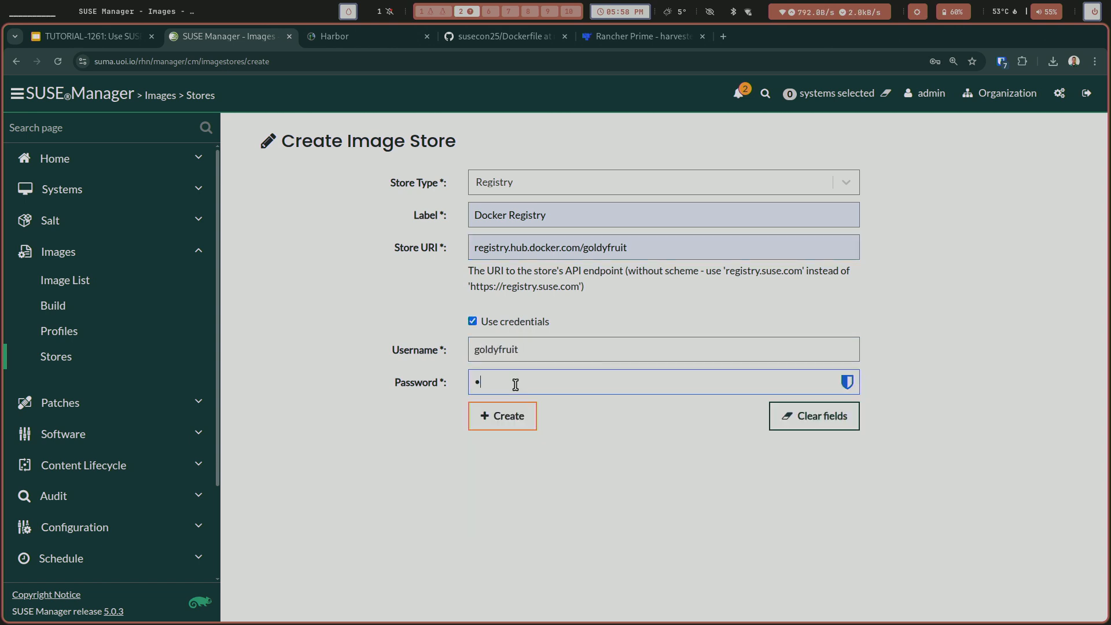
pyautogui.press('BackSpace')
pyautogui.write('•')
pyautogui.press('BackSpace')
pyautogui.write('•••')
pyautogui.press('BackSpace')
pyautogui.press('BackSpace')
pyautogui.press('BackSpace')
pyautogui.write('••')
pyautogui.click(528, 426)
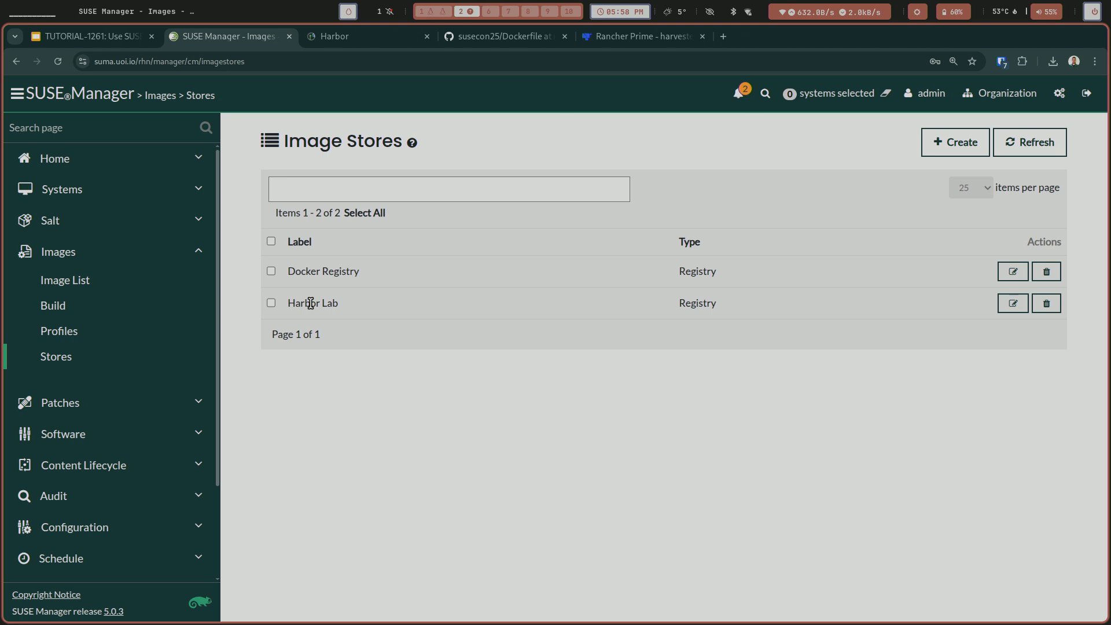
# Start a new image profile labelled bci-py312-fastapi-susecon25, keeping Dockerfile as the image type.
pyautogui.click(84, 329)
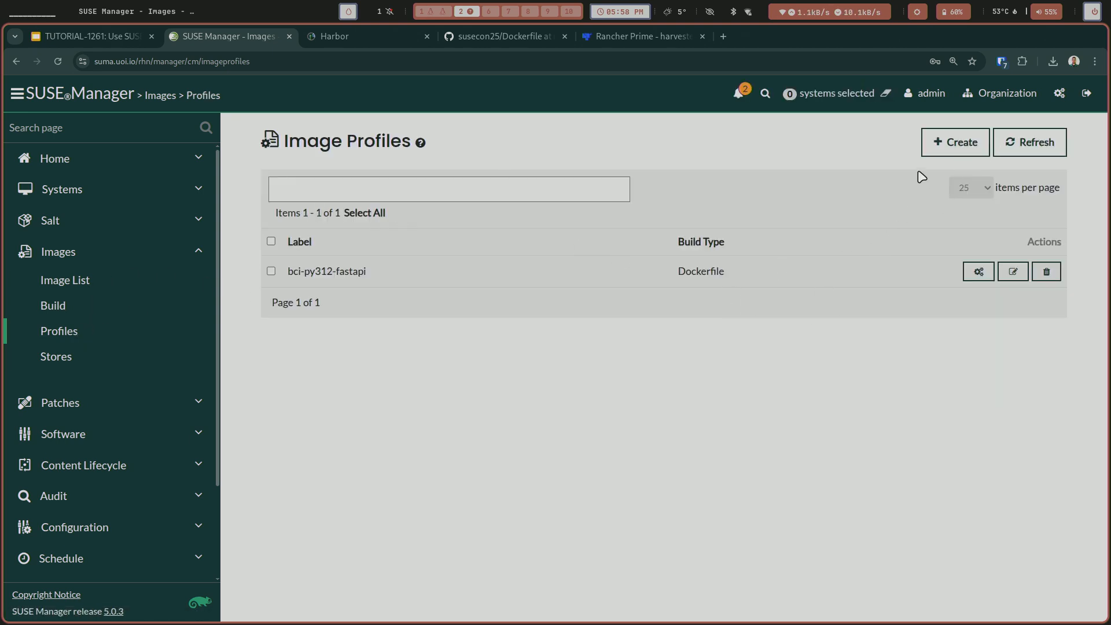
pyautogui.click(926, 154)
pyautogui.click(654, 177)
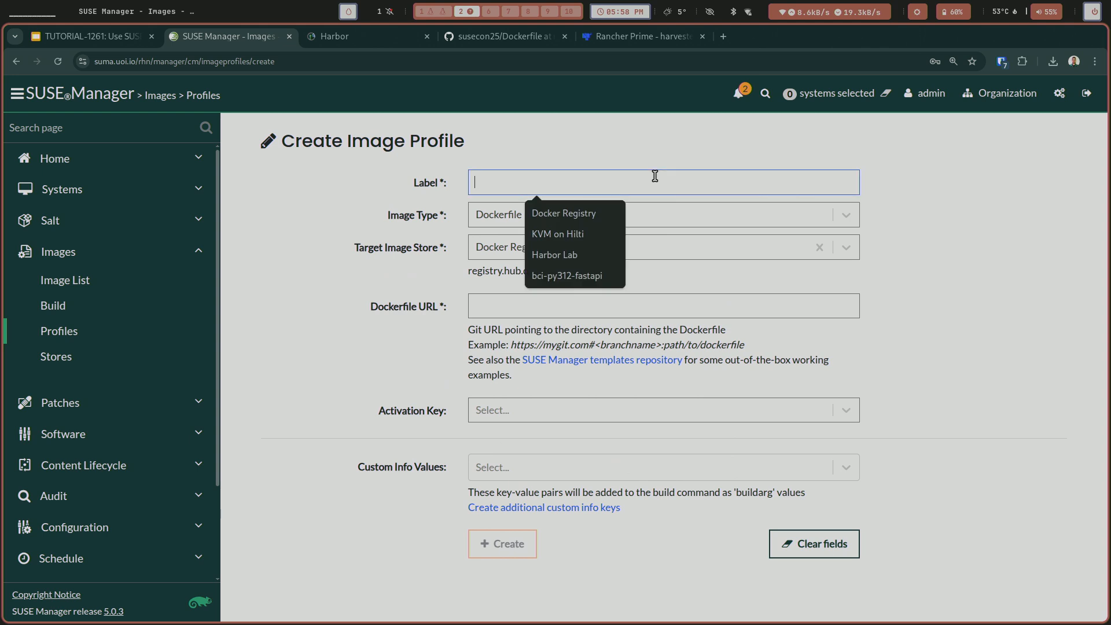
pyautogui.click(509, 215)
pyautogui.click(517, 240)
pyautogui.click(519, 239)
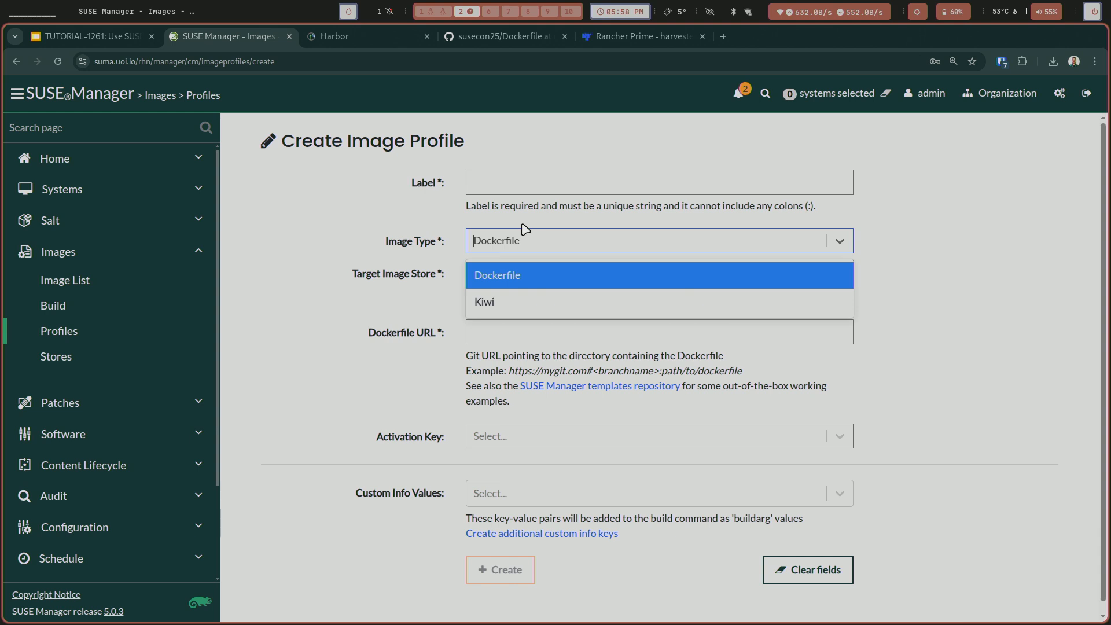
pyautogui.click(440, 241)
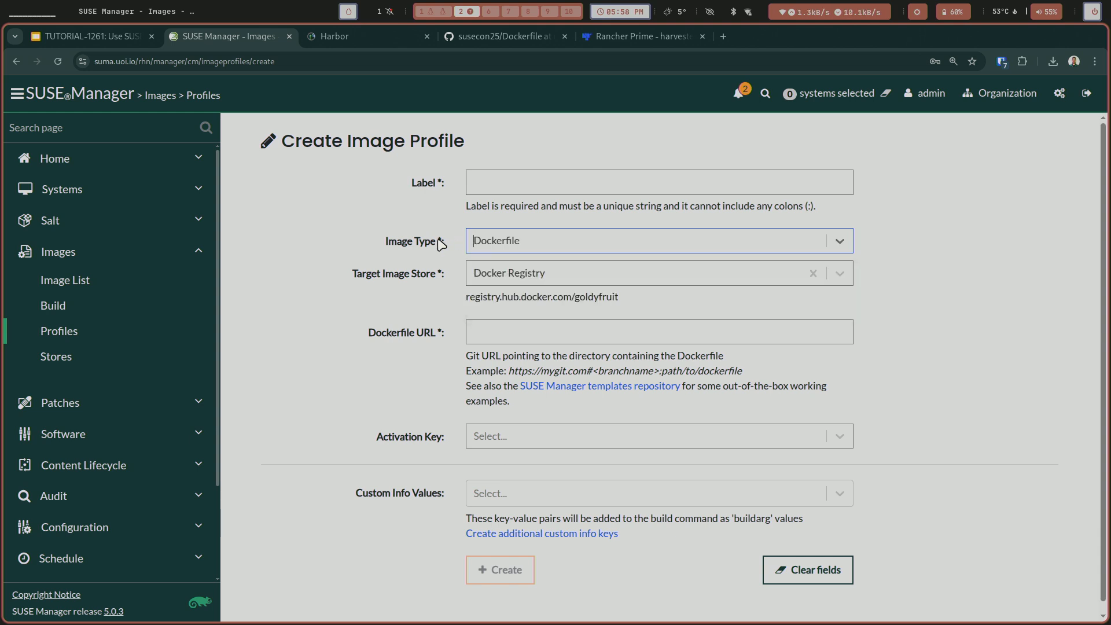
pyautogui.click(525, 181)
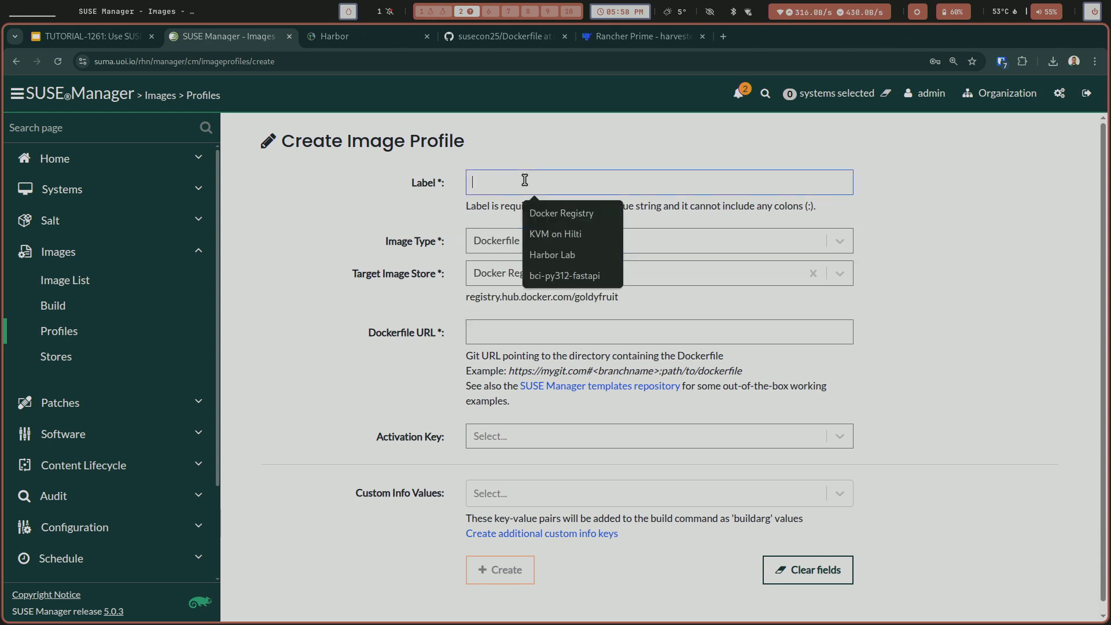
pyautogui.click(580, 274)
pyautogui.write('-susecon25')
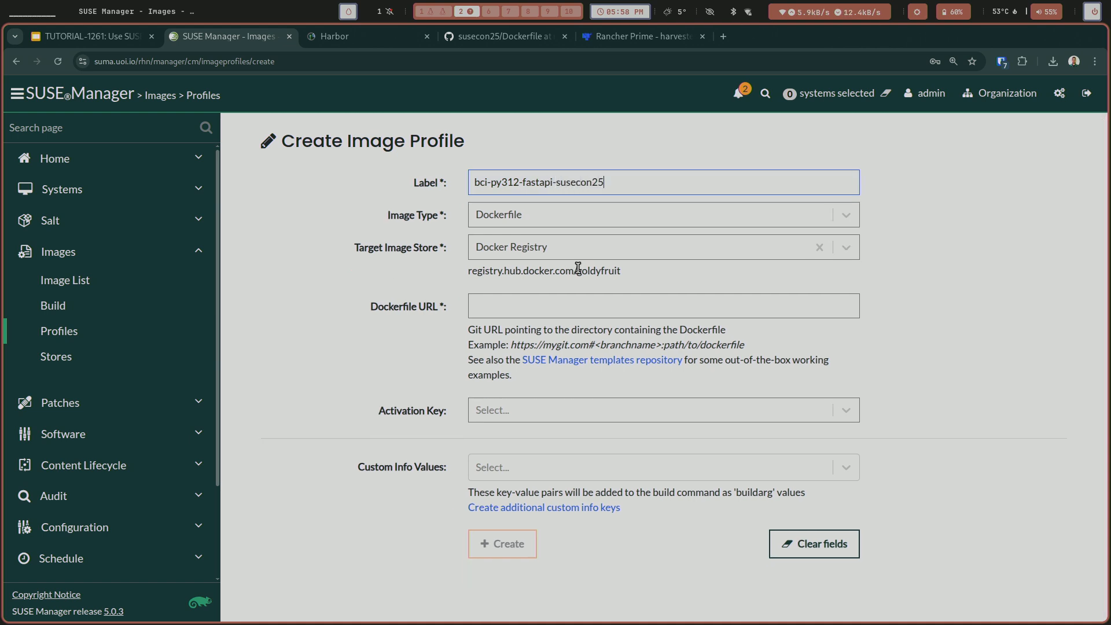
# Set the profile's target image store to Harbor Lab and paste the raw GitHub URL of the susecon25 main-branch Dockerfile.
pyautogui.click(585, 257)
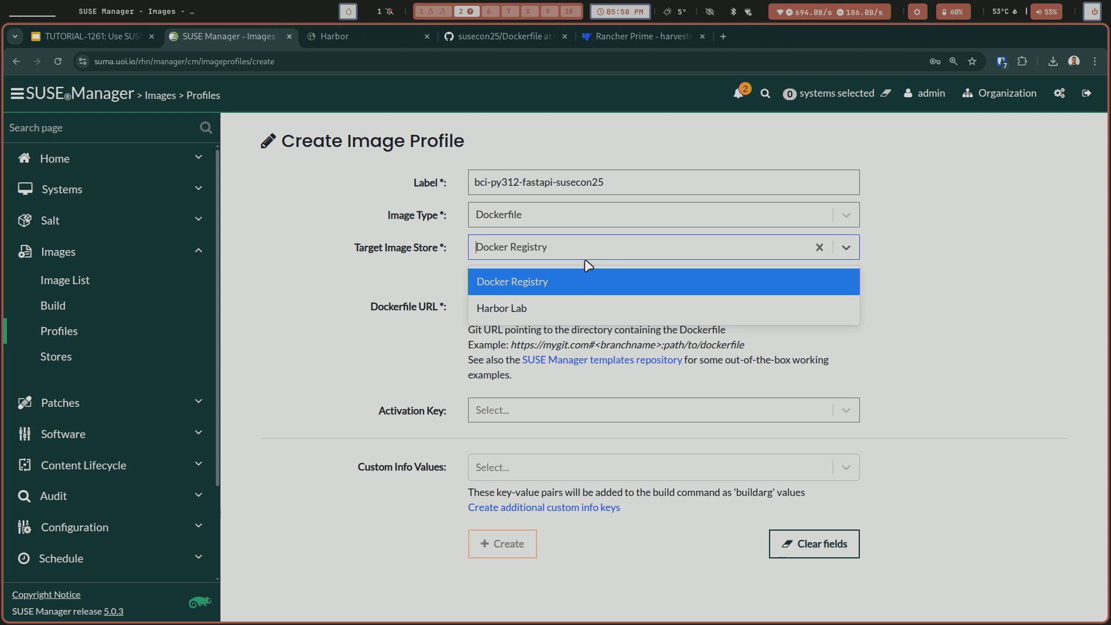
pyautogui.click(565, 303)
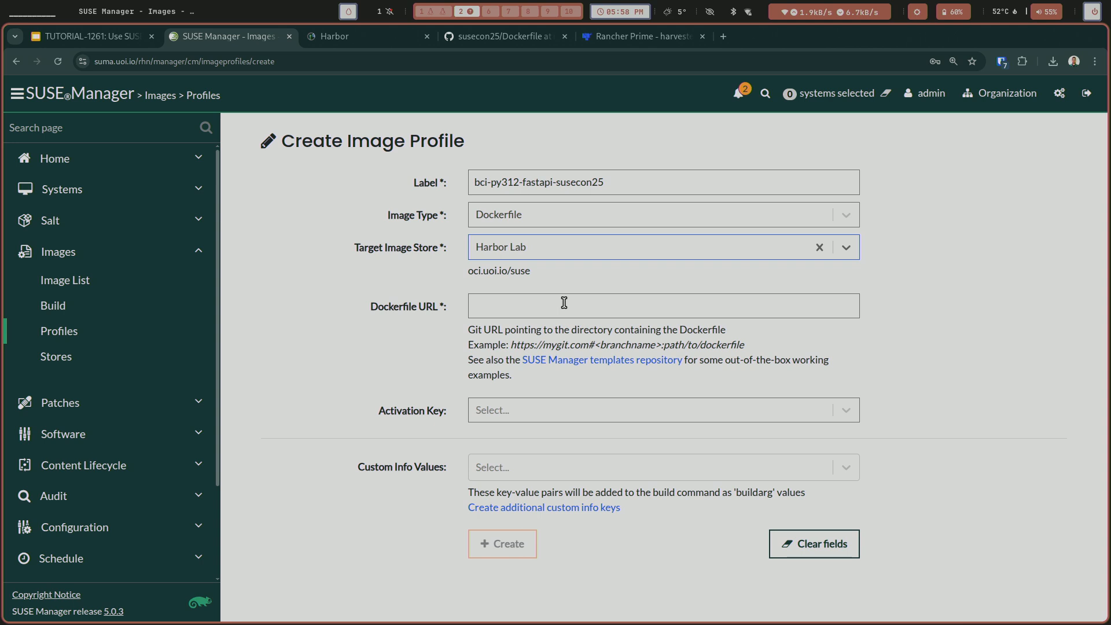
pyautogui.click(627, 307)
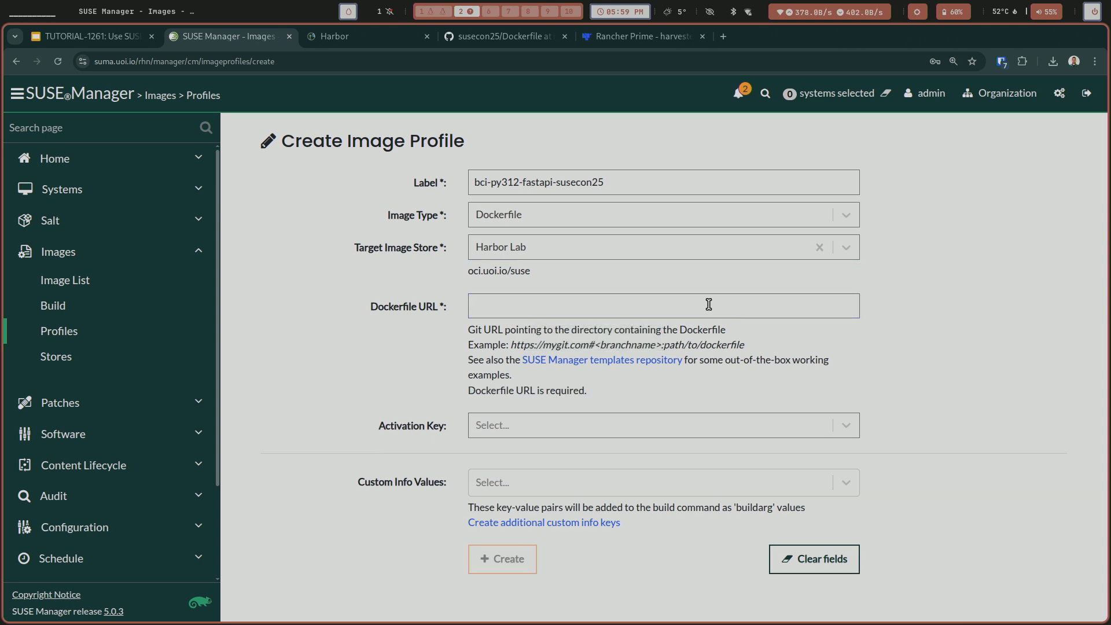
pyautogui.write('https://raw.githubusercontent.com/goldyfruit/susecon25/refs/heads/main/Dockerfile')
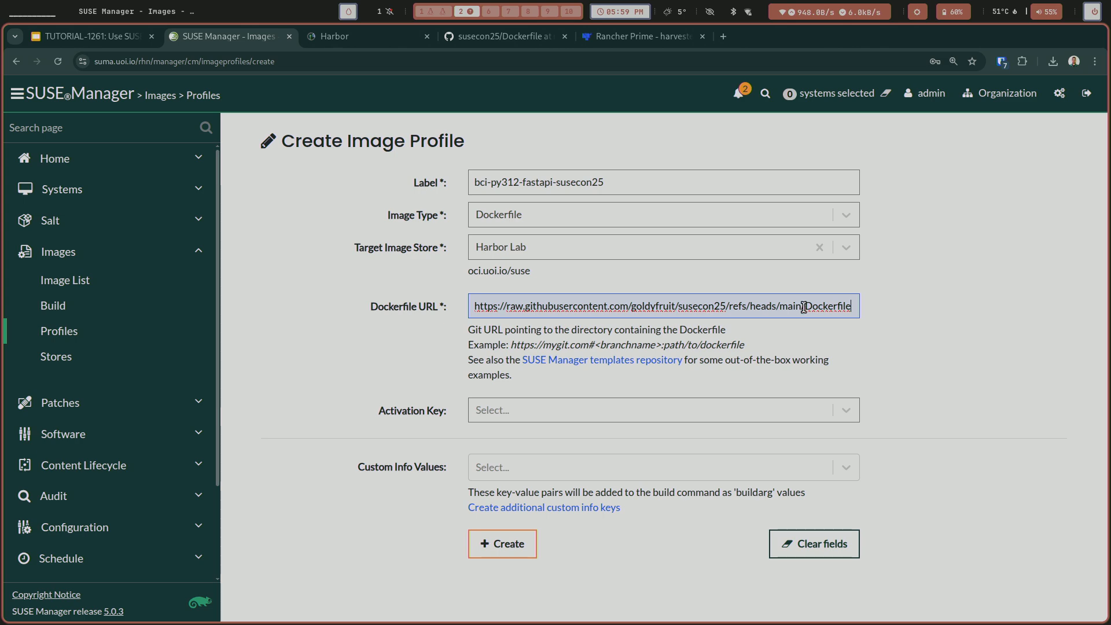
# Review the enlarged susecon25 Dockerfile on GitHub, including its build arguments, and return to the image profile form in SUSE Manager.
pyautogui.click(499, 38)
pyautogui.hotkey('ctrl', '+')
pyautogui.hotkey('ctrl', '+')
pyautogui.hotkey('ctrl', '+')
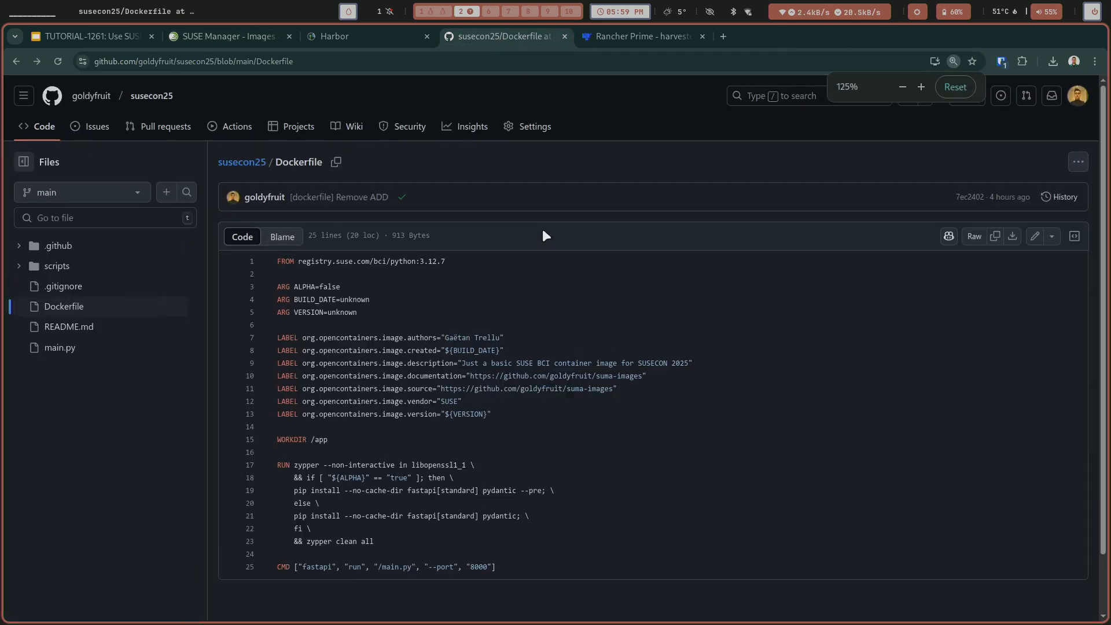
pyautogui.scroll(-3, 559, 314)
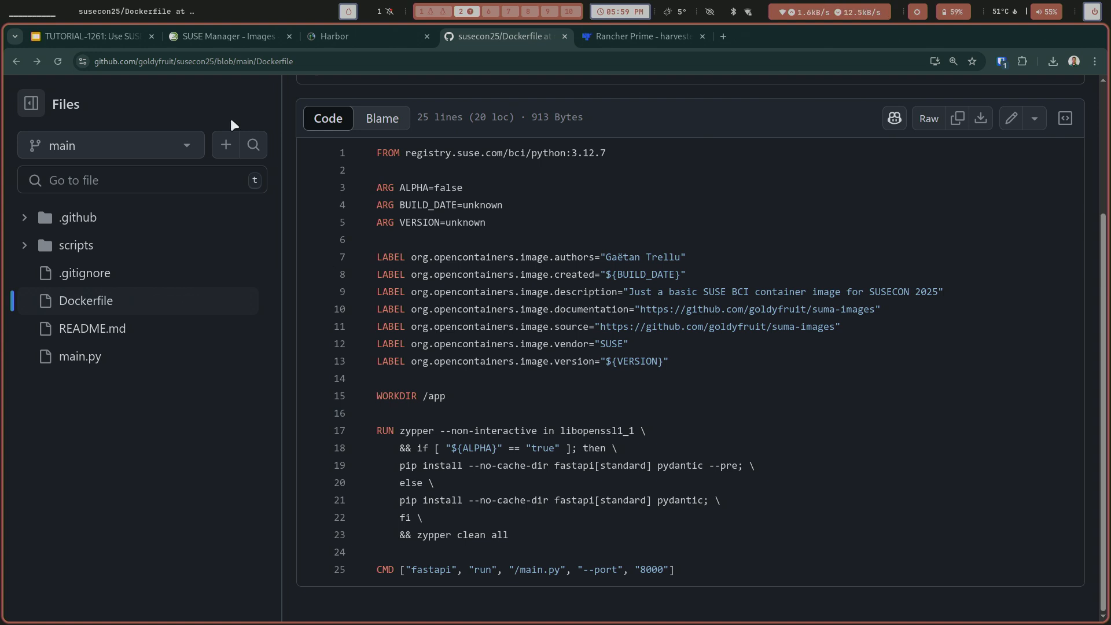
pyautogui.click(113, 36)
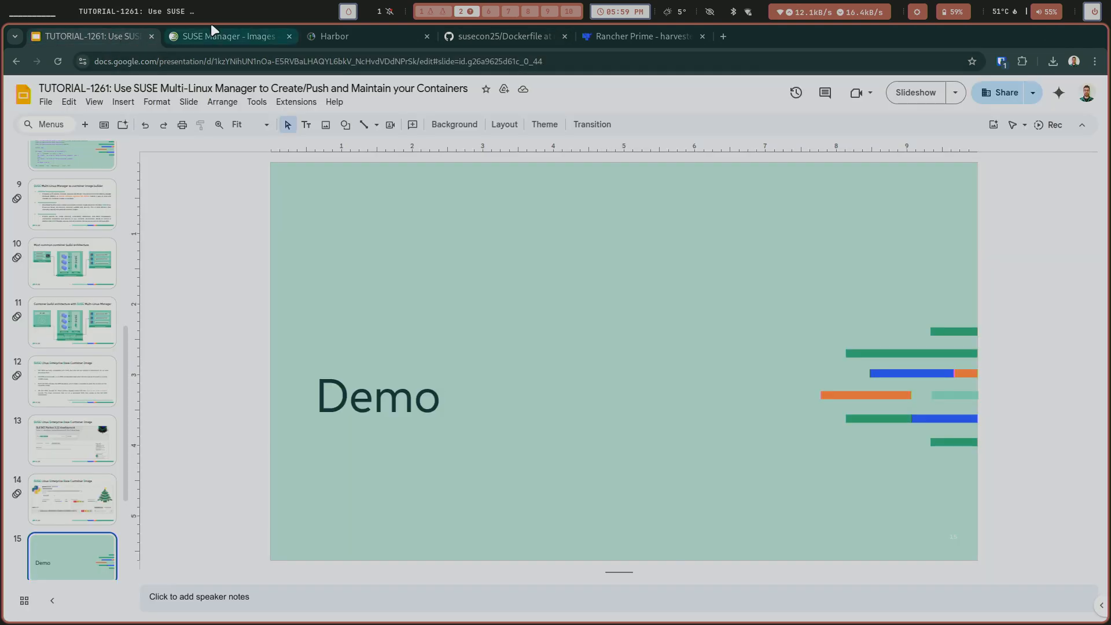
pyautogui.click(214, 35)
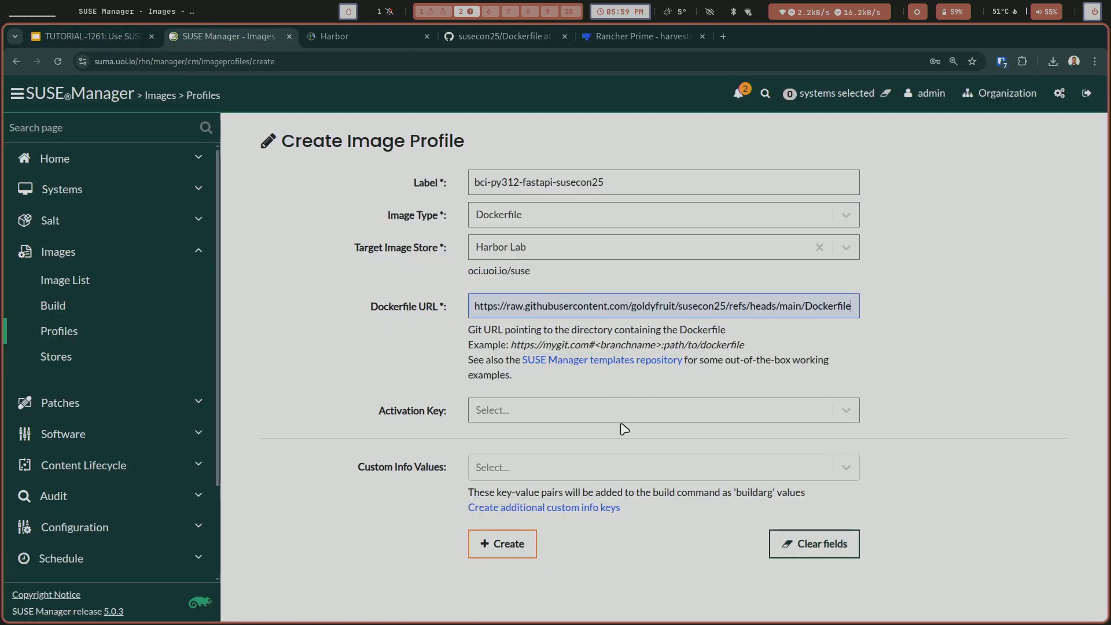
# Assign the 1-sles-15-sp6 activation key to the image profile and add ALPHA as a custom info value.
pyautogui.click(656, 410)
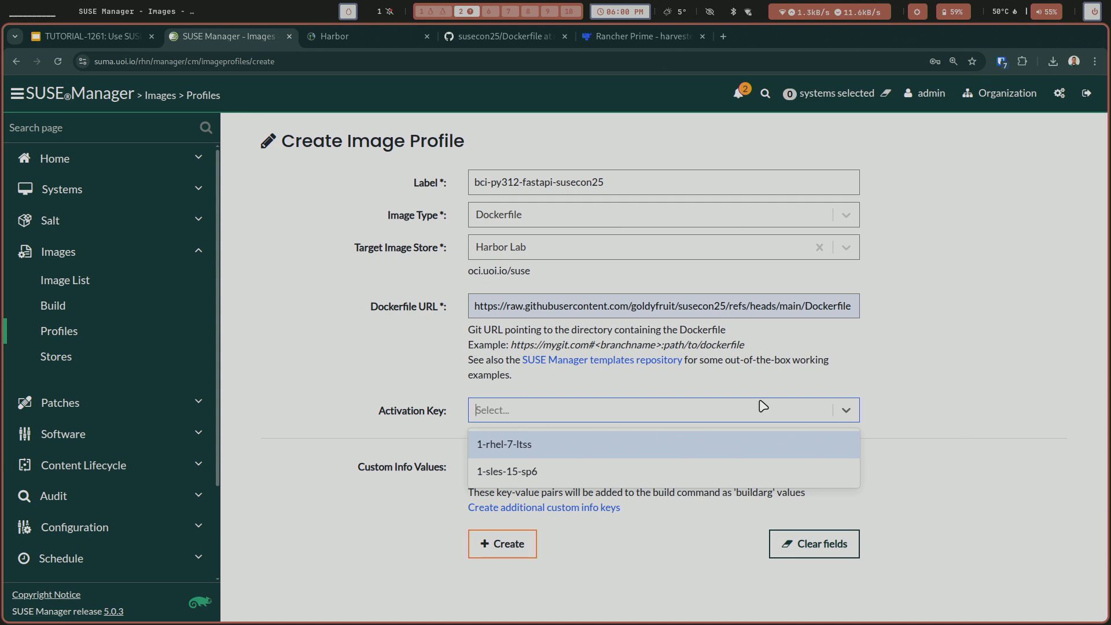
pyautogui.click(730, 472)
pyautogui.click(622, 471)
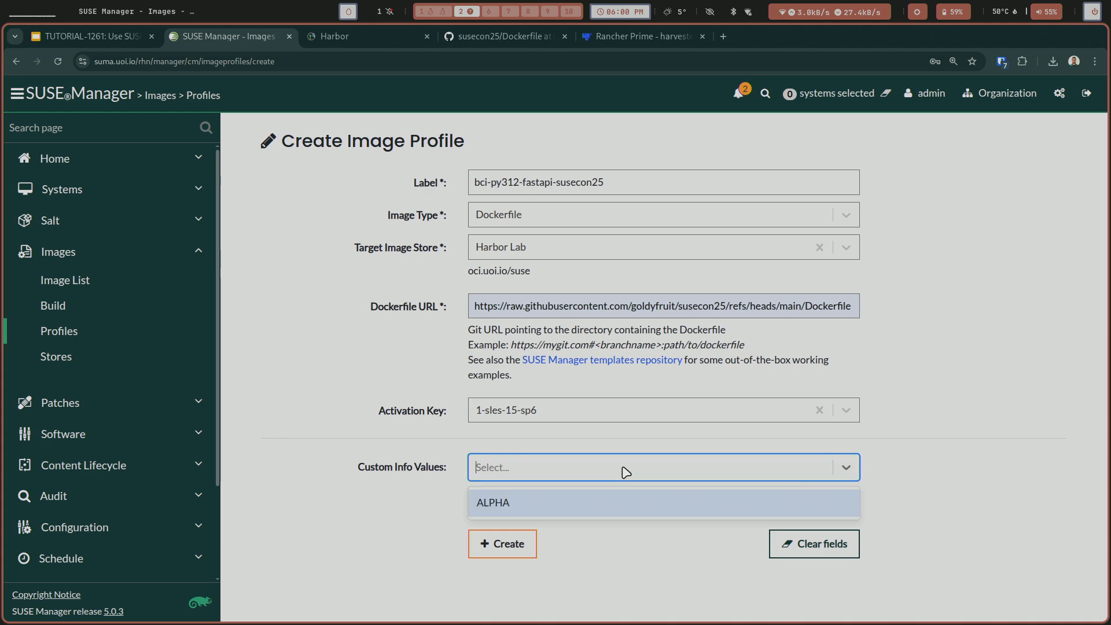
pyautogui.click(613, 502)
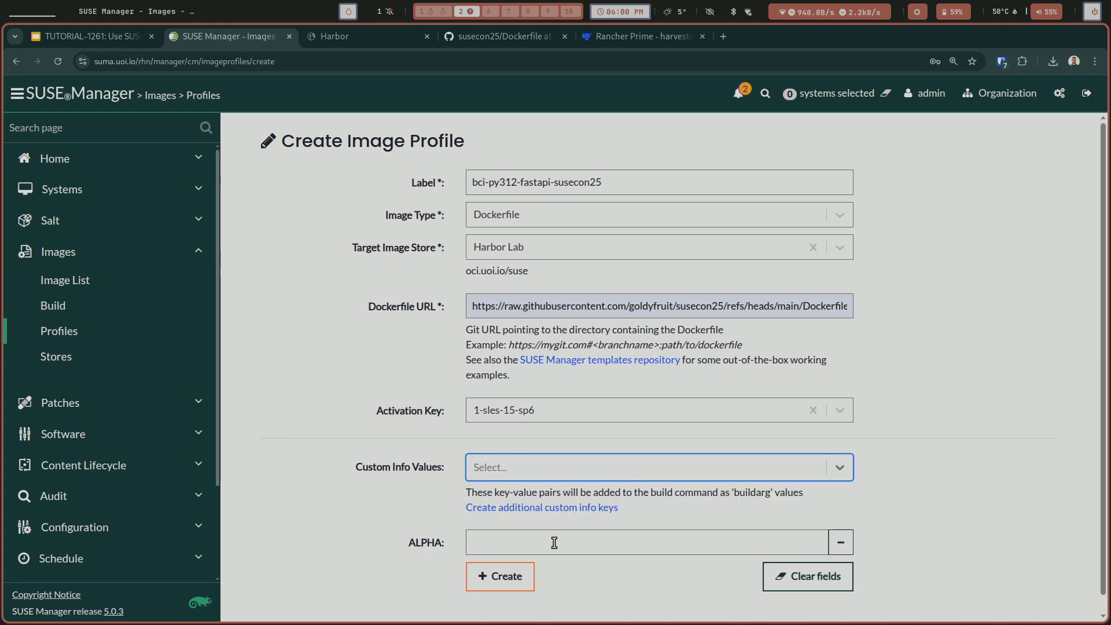
# Set the ALPHA custom info value to false and create the image profile.
pyautogui.click(603, 572)
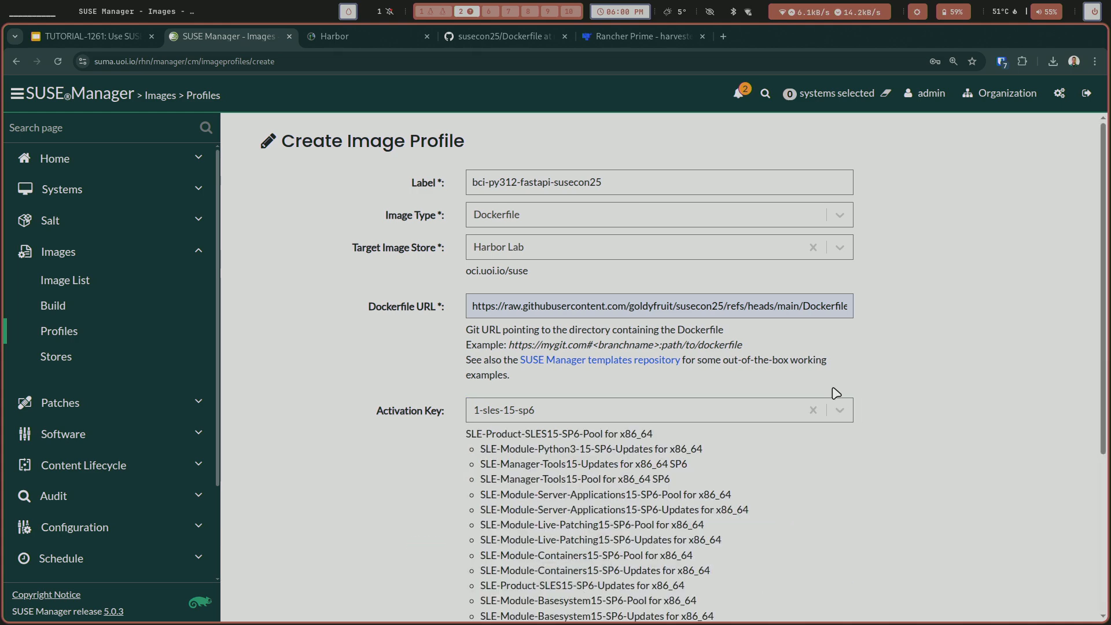
pyautogui.scroll(-4, 841, 403)
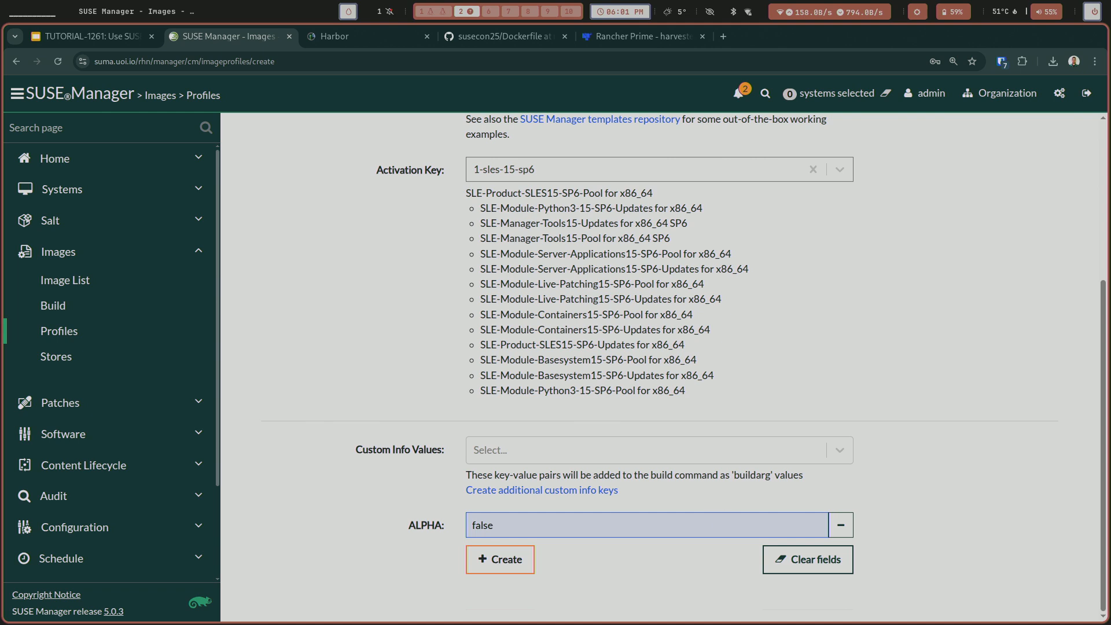
pyautogui.click(528, 559)
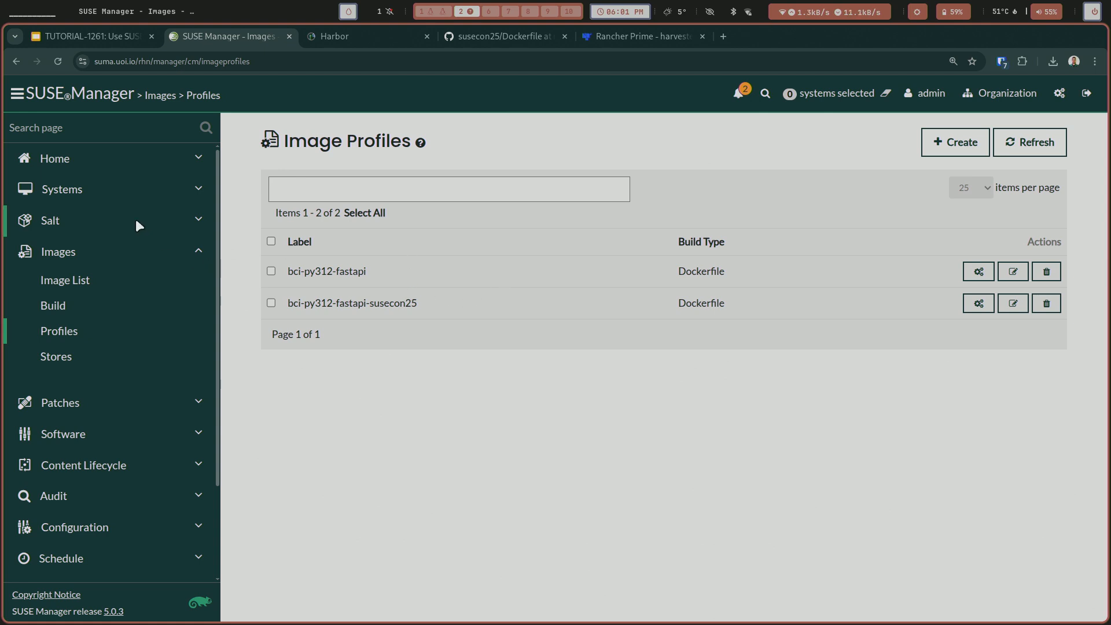
# Open the smlm-build-02.home.lan system details, add blank lines to its running log in the terminal, and return to SUSE Manager.
pyautogui.click(81, 192)
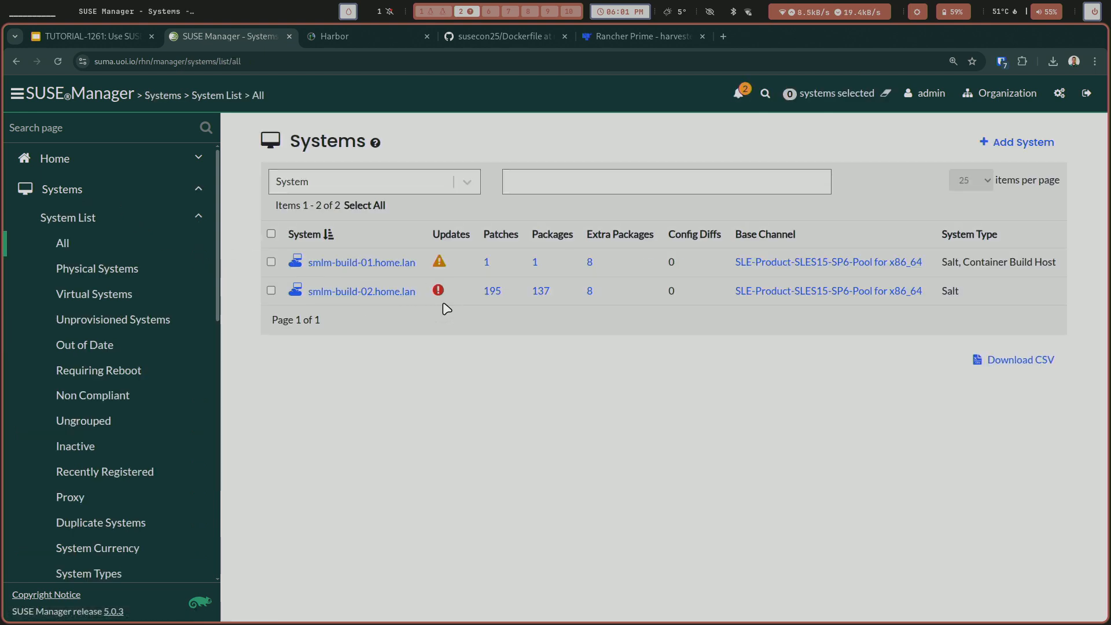
pyautogui.click(381, 291)
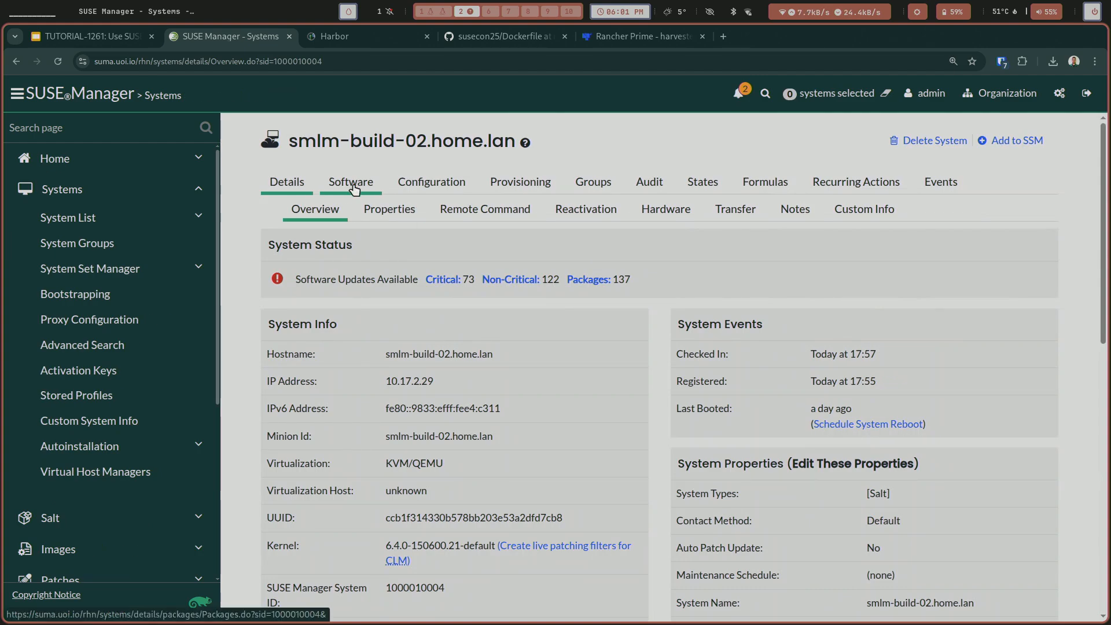
pyautogui.press('super+1')
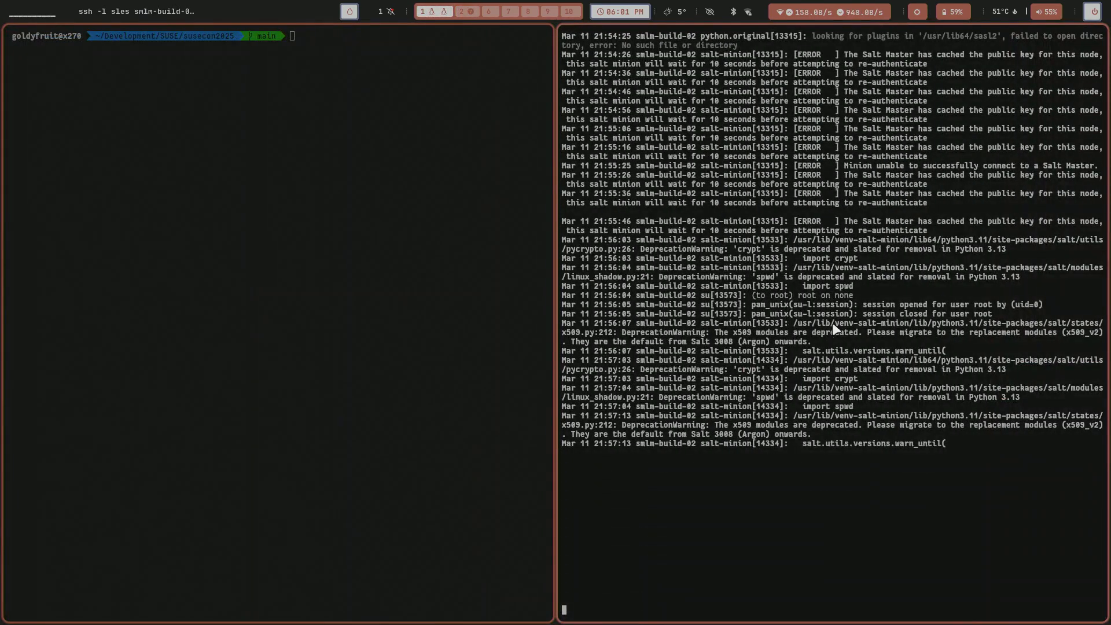
pyautogui.press('Return')
pyautogui.press('Return')
pyautogui.press('Return')
pyautogui.press('Return')
pyautogui.press('Return')
pyautogui.press('Return')
pyautogui.press('Return')
pyautogui.press('Return')
pyautogui.press('Return')
pyautogui.press('Return')
pyautogui.press('Return')
pyautogui.press('Return')
pyautogui.press('Return')
pyautogui.press('Return')
pyautogui.press('Return')
pyautogui.press('Return')
pyautogui.press('Return')
pyautogui.press('Return')
pyautogui.press('Return')
pyautogui.press('Return')
pyautogui.press('super+2')
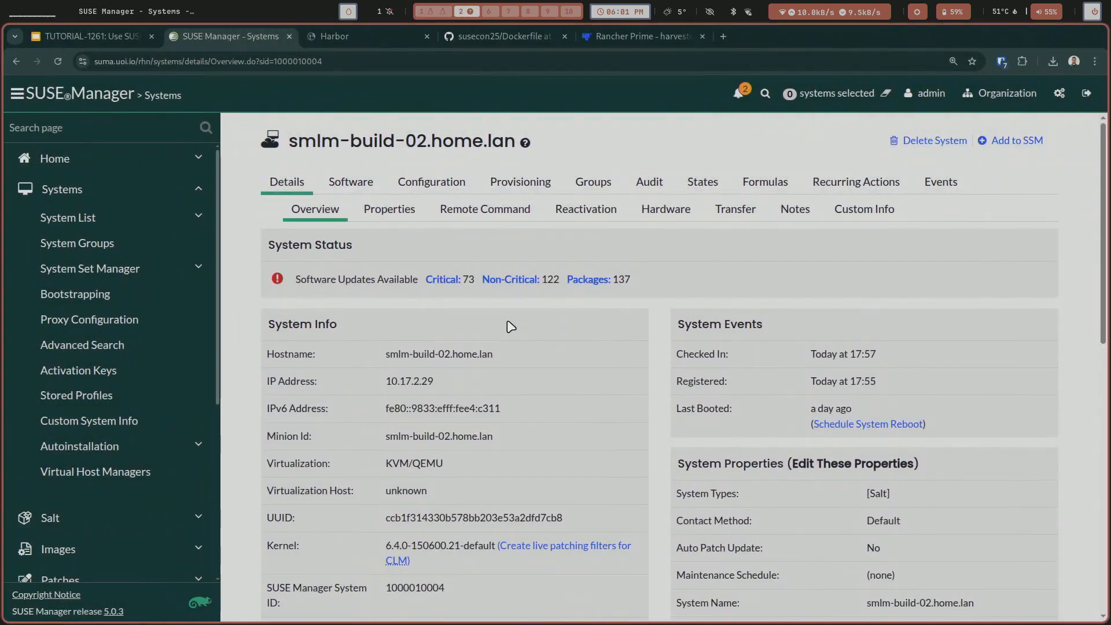
# Add the Container Build Host add-on system type to smlm-build-02.home.lan and update its properties.
pyautogui.click(386, 208)
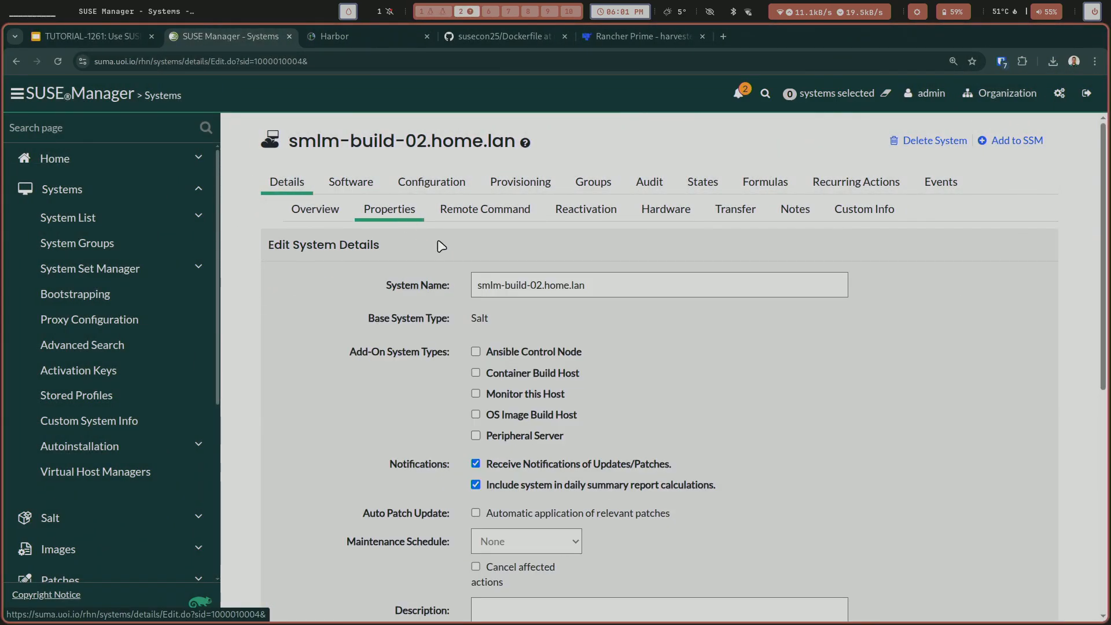
pyautogui.click(564, 374)
pyautogui.scroll(-7, 650, 392)
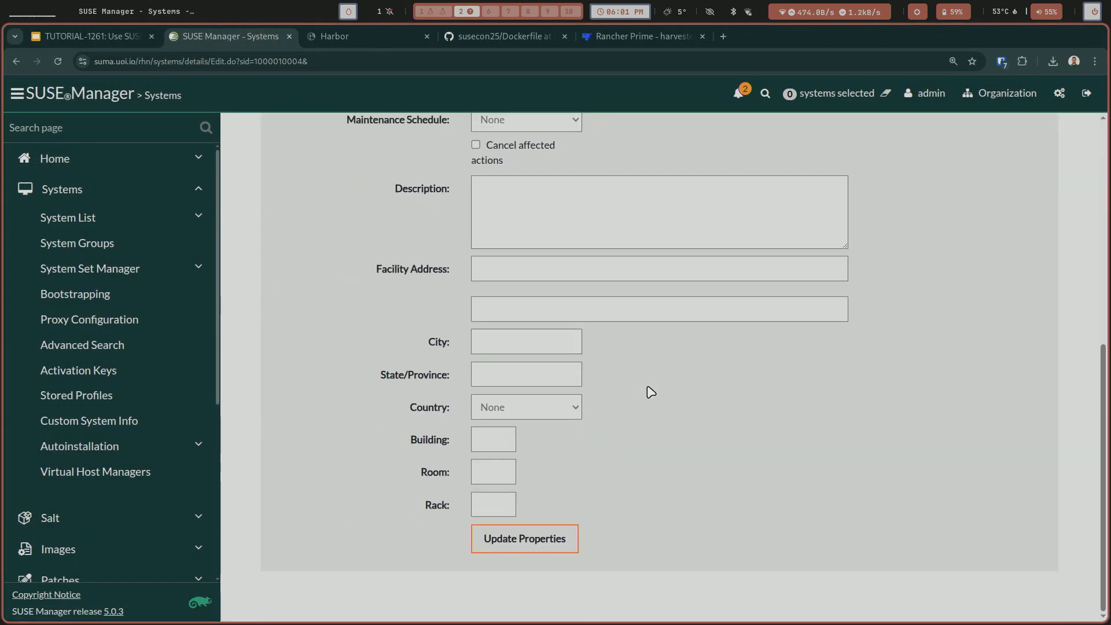
pyautogui.click(544, 537)
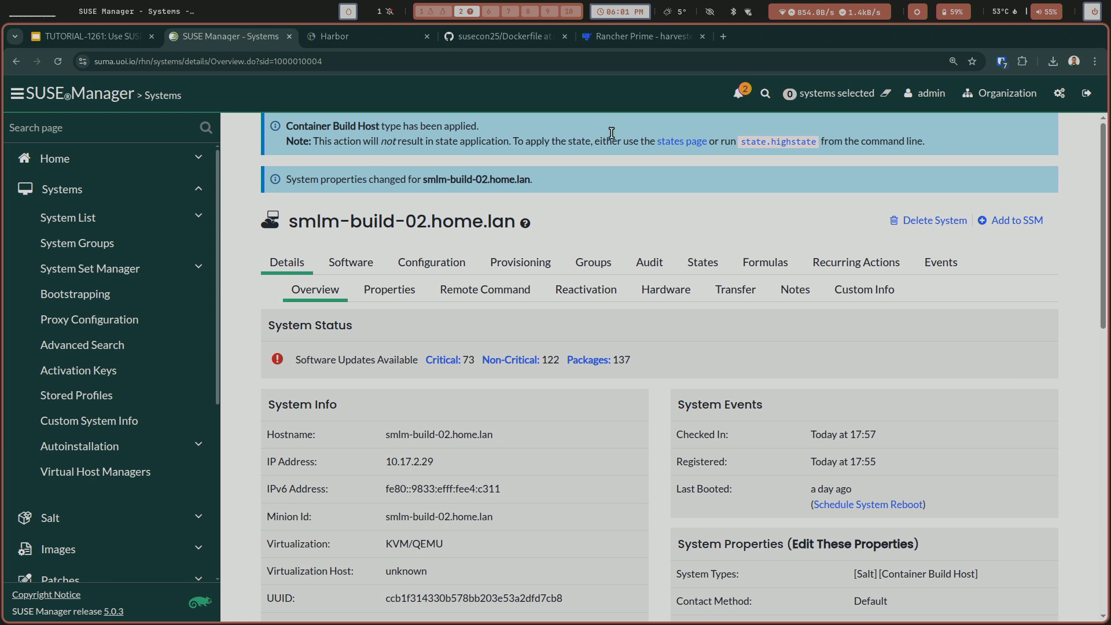
# Apply the highstate to smlm-build-02.home.lan and view the system's event history.
pyautogui.click(679, 143)
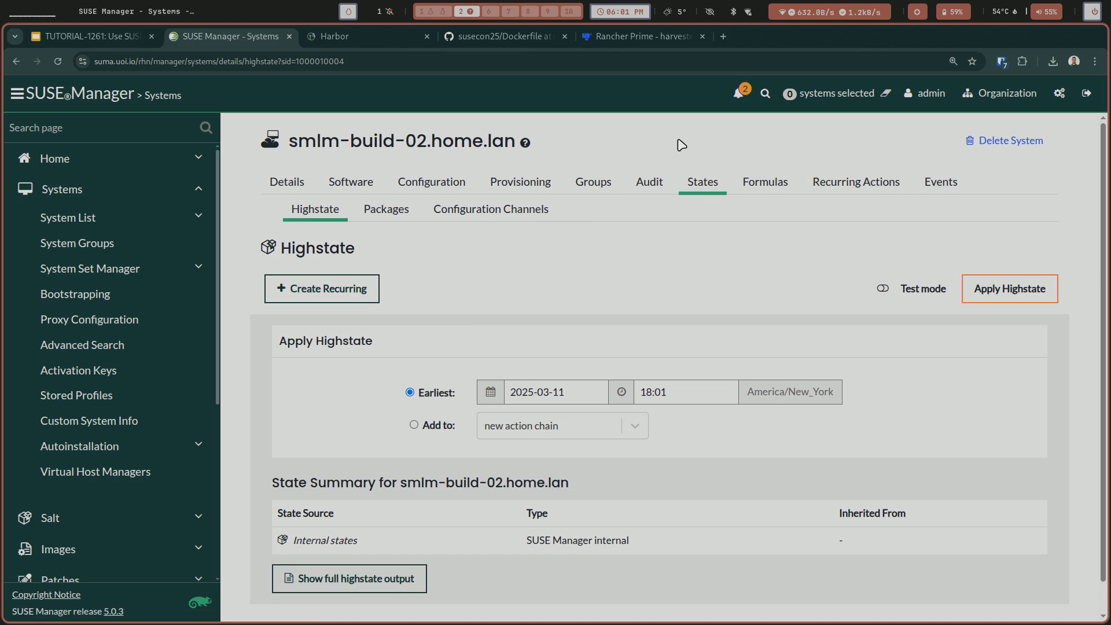
pyautogui.click(967, 284)
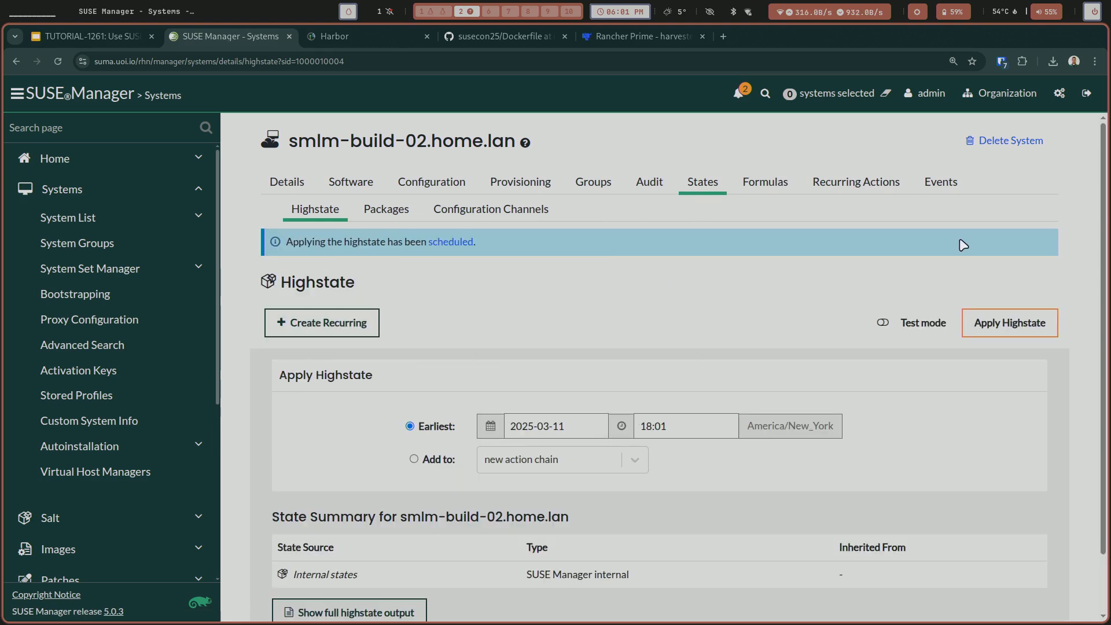
pyautogui.click(933, 188)
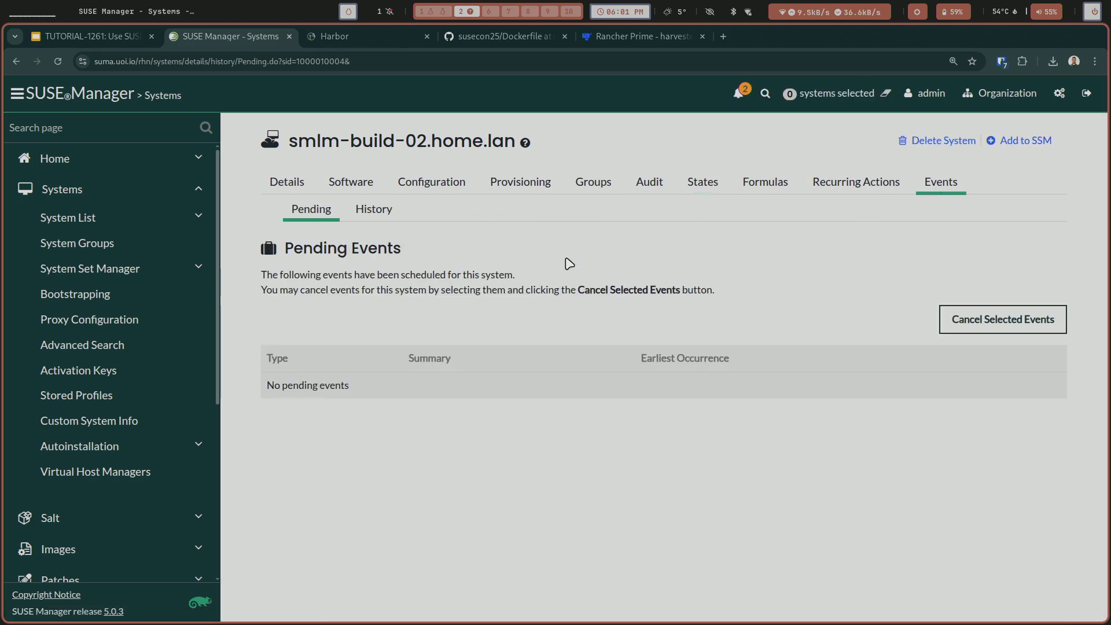
pyautogui.click(381, 213)
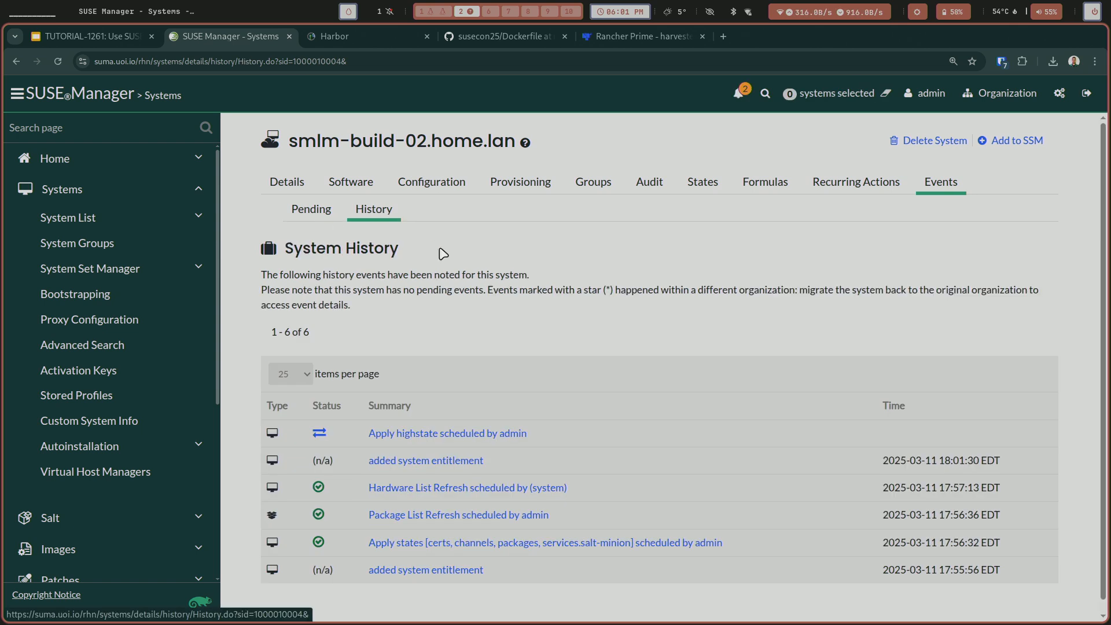
pyautogui.tripleClick(426, 369)
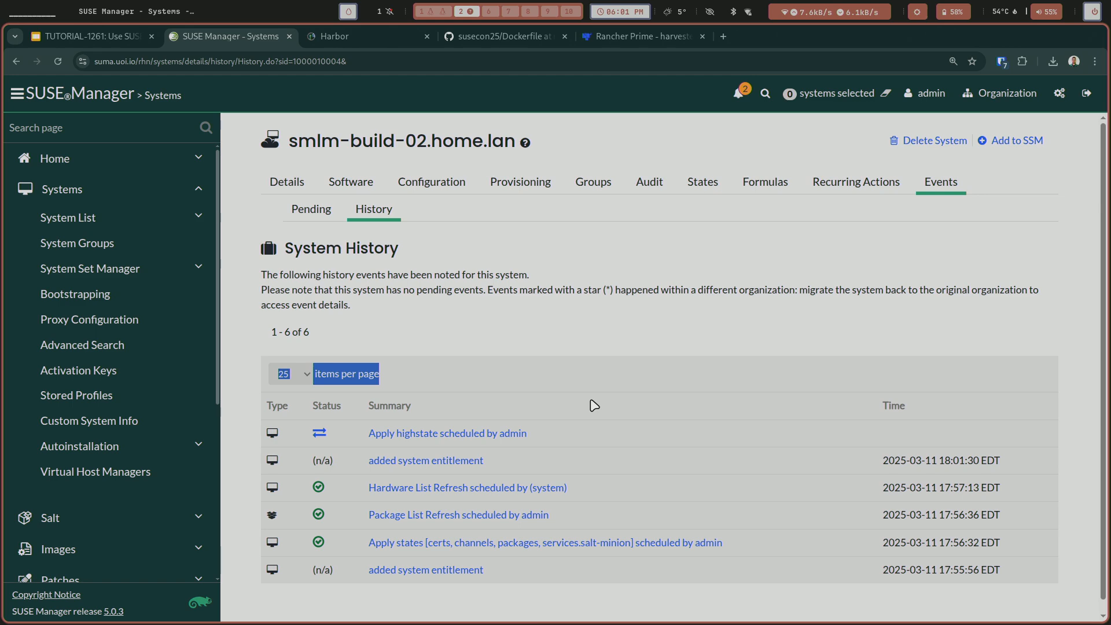
# Switch to the terminal and examine the salt-minion log of smlm-build-02 in a larger font.
pyautogui.press('super+1')
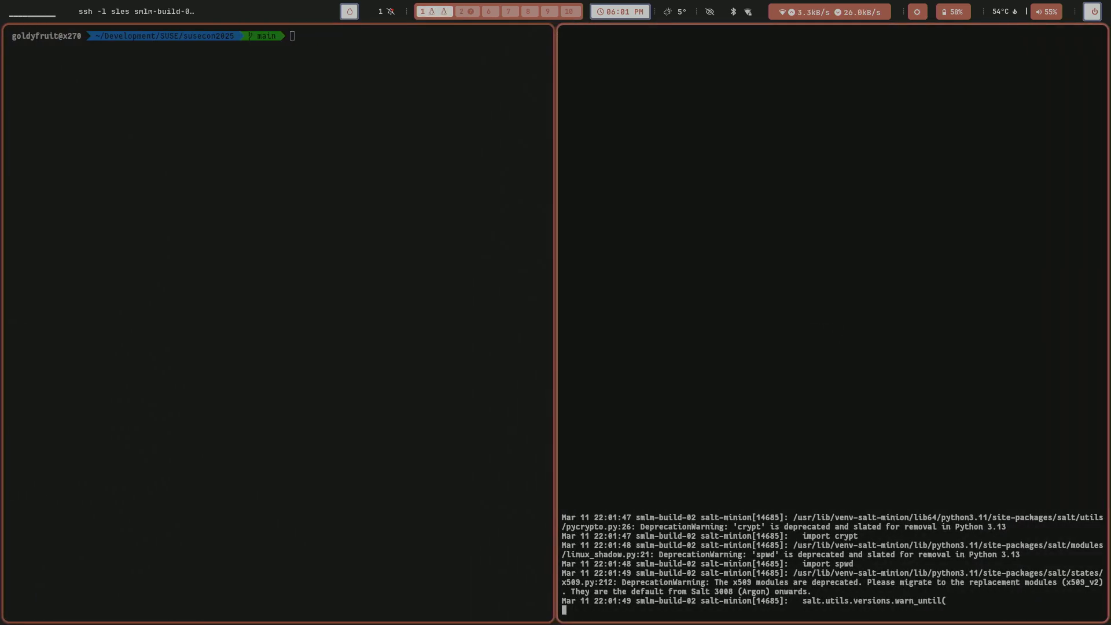
pyautogui.hotkey('ctrl', '+')
pyautogui.hotkey('ctrl', '+')
pyautogui.hotkey('ctrl', '+')
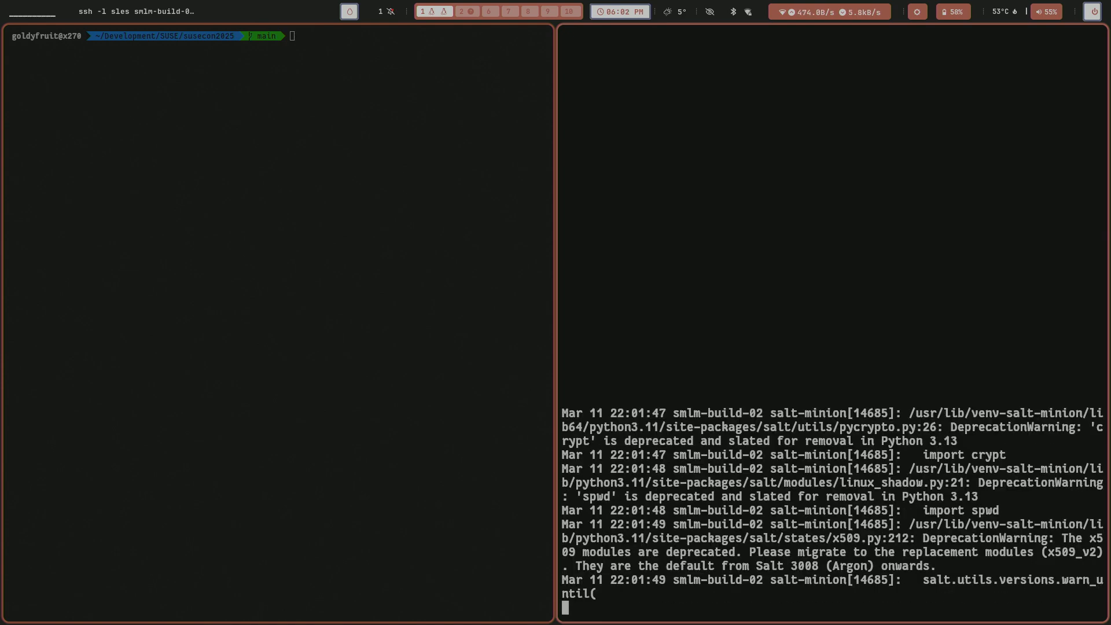
# Stop following the log and run top on smlm-build-02 to examine its processes in full screen, then quit it.
pyautogui.hotkey('ctrl', 'c')
pyautogui.hotkey('ctrl', 'c')
pyautogui.write('t')
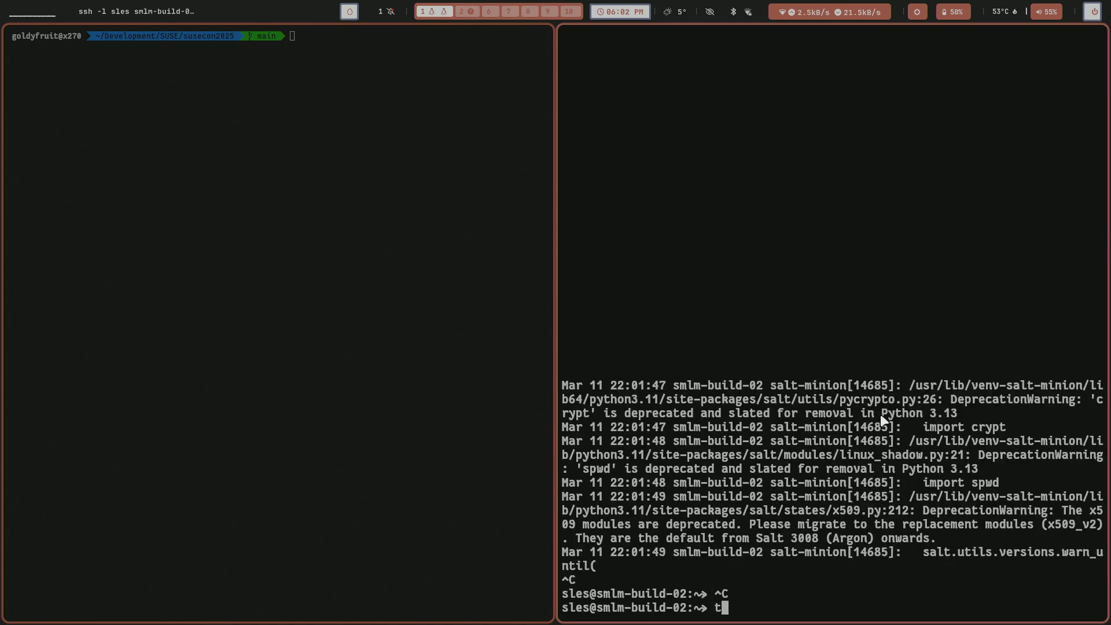
pyautogui.write('op')
pyautogui.press('Return')
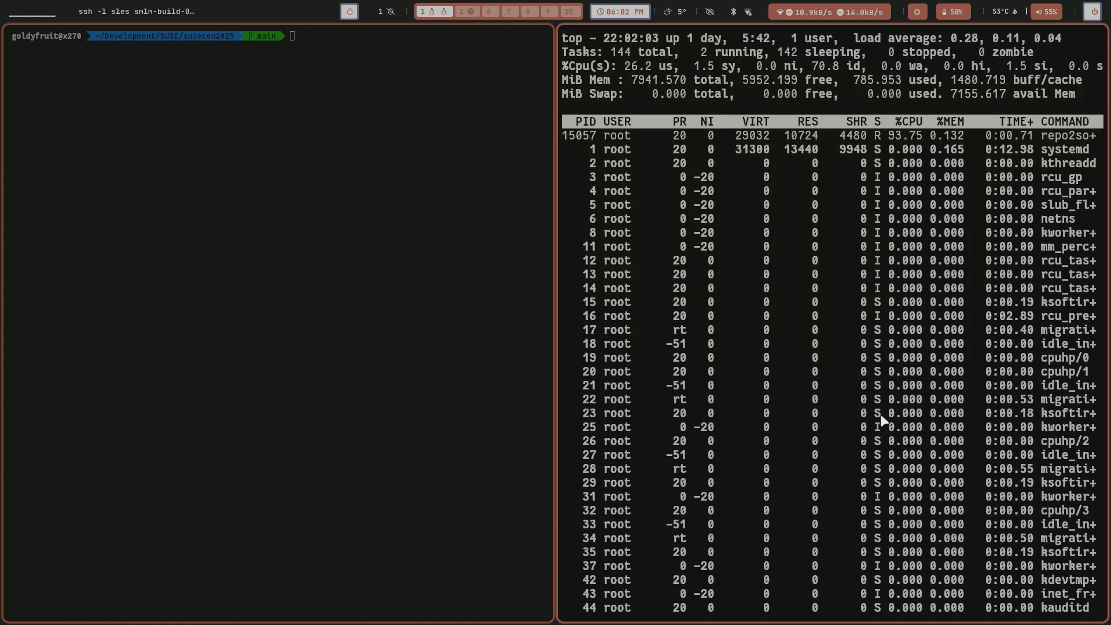
pyautogui.press('super+f')
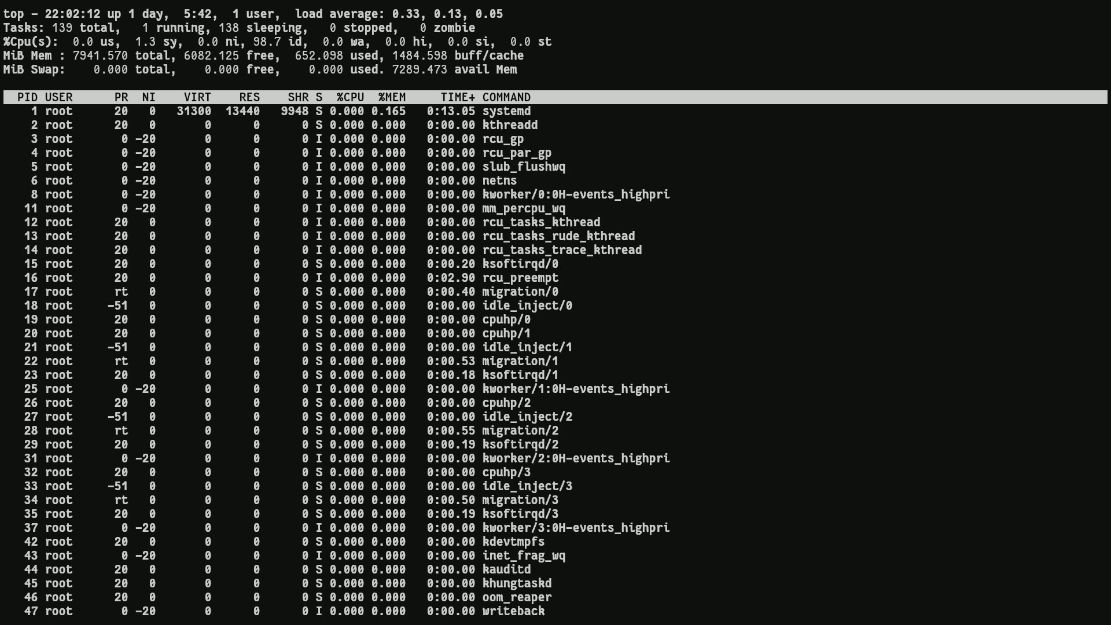
pyautogui.press('super+f')
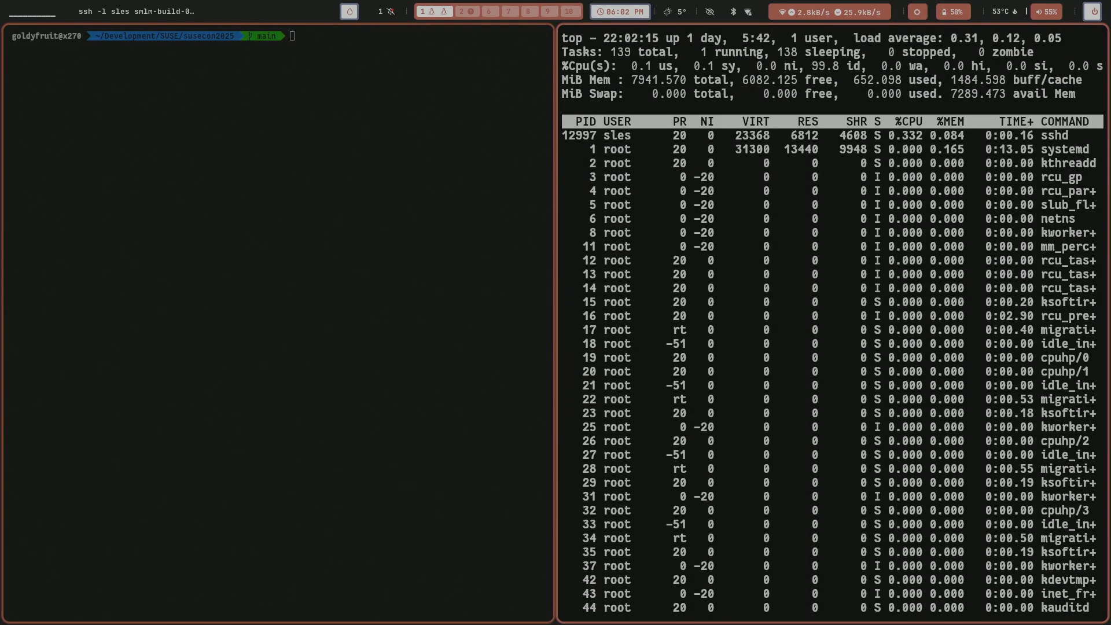
pyautogui.hotkey('ctrl', 'c')
# Return to SUSE Manager and reload the event history of smlm-build-02.home.lan to check the highstate action.
pyautogui.press('super+2')
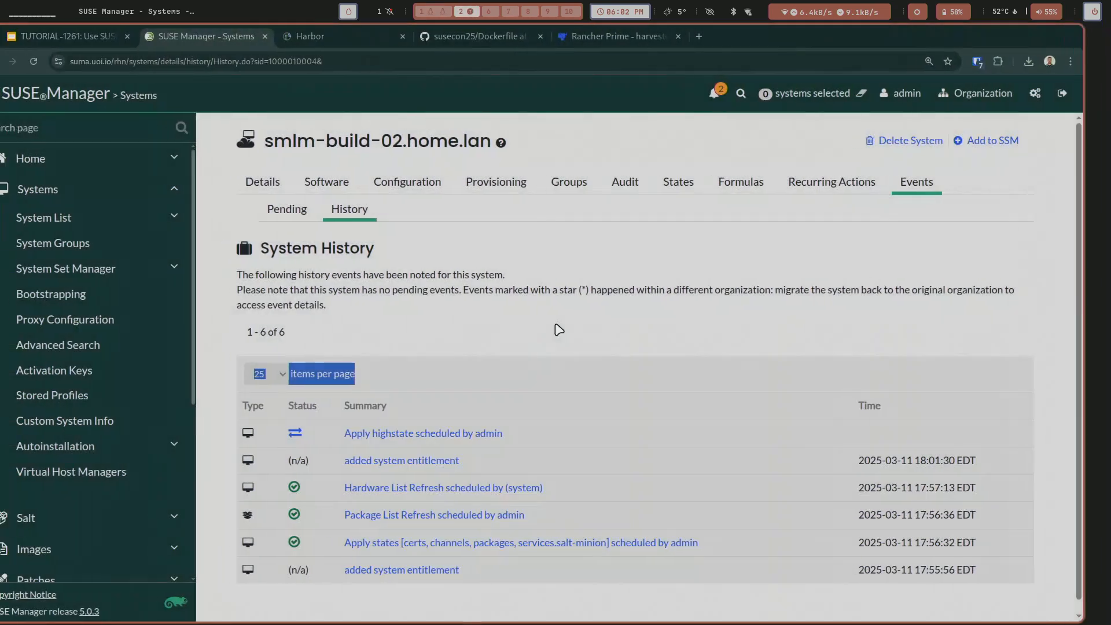
pyautogui.click(311, 211)
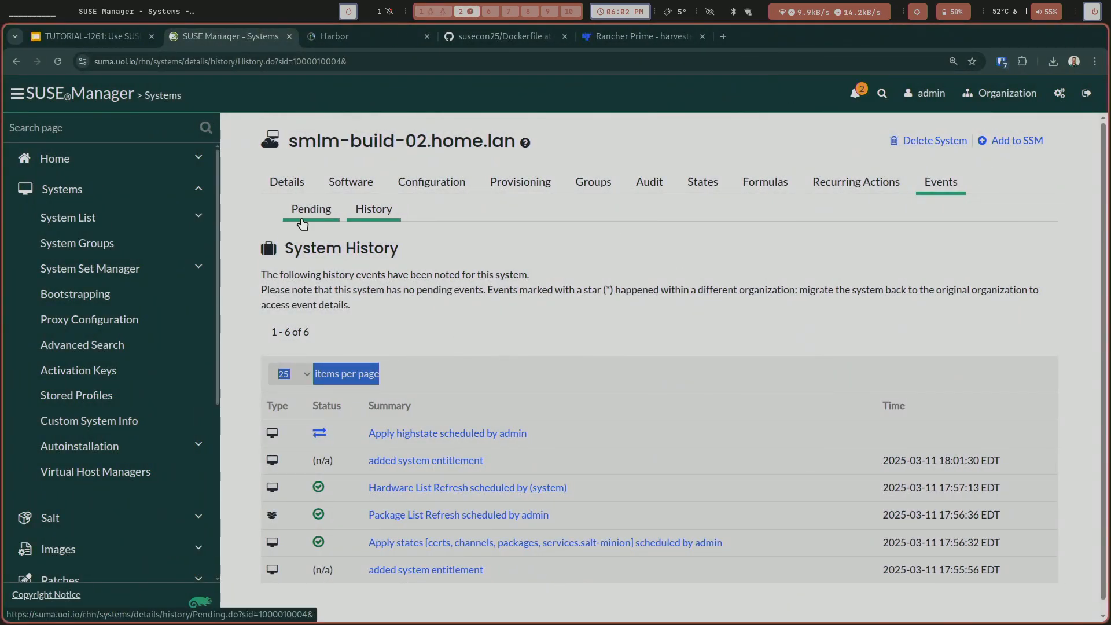
pyautogui.click(371, 210)
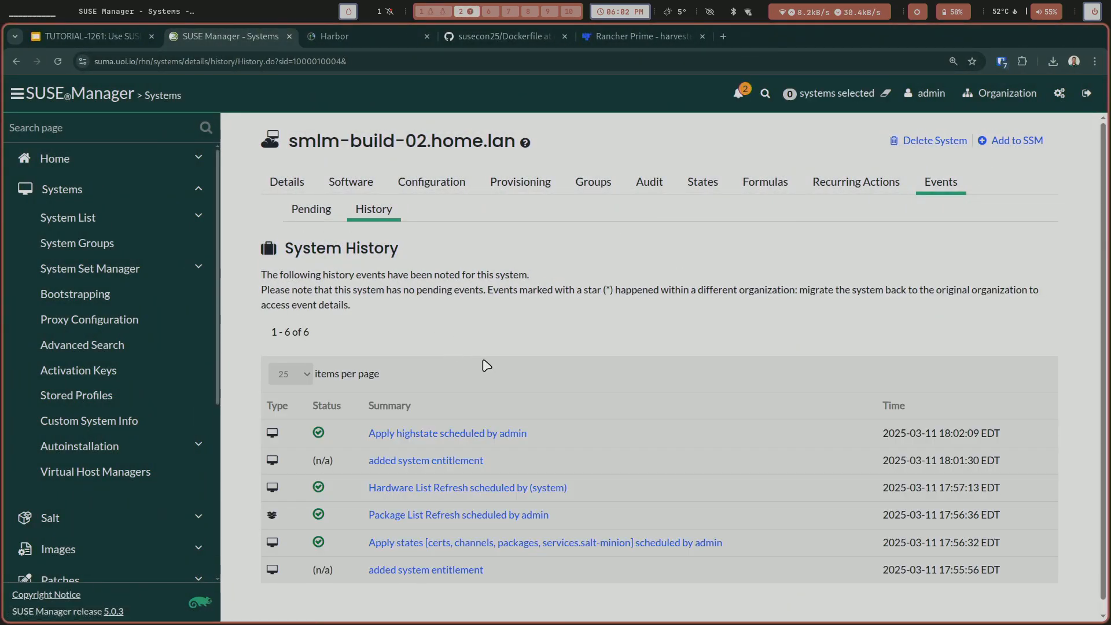
# Switch to the terminal and list all Docker containers on smlm-build-02 with sudo docker ps -a.
pyautogui.press('super+1')
pyautogui.hotkey('ctrl', 'r')
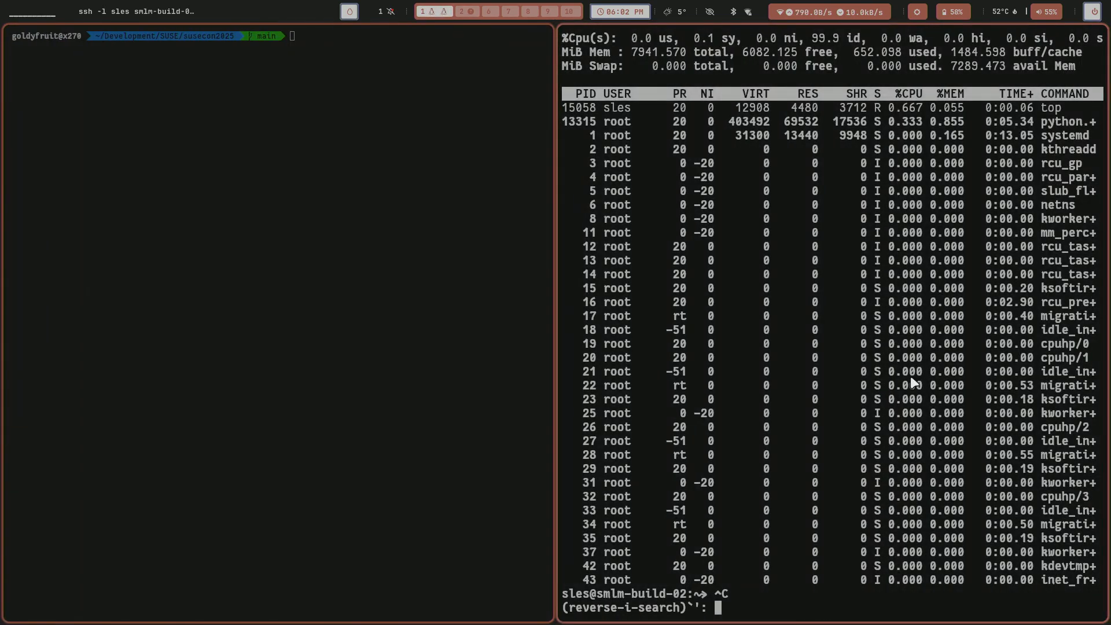
pyautogui.hotkey('ctrl', 'c')
pyautogui.write('sudo docker ')
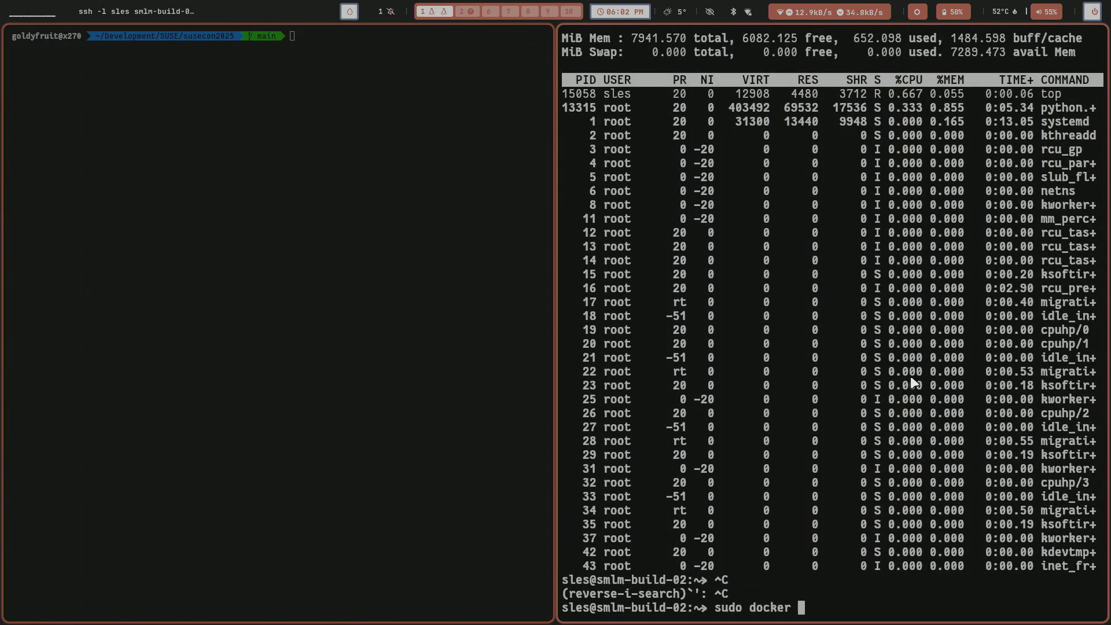
pyautogui.write('ps -a')
pyautogui.press('Return')
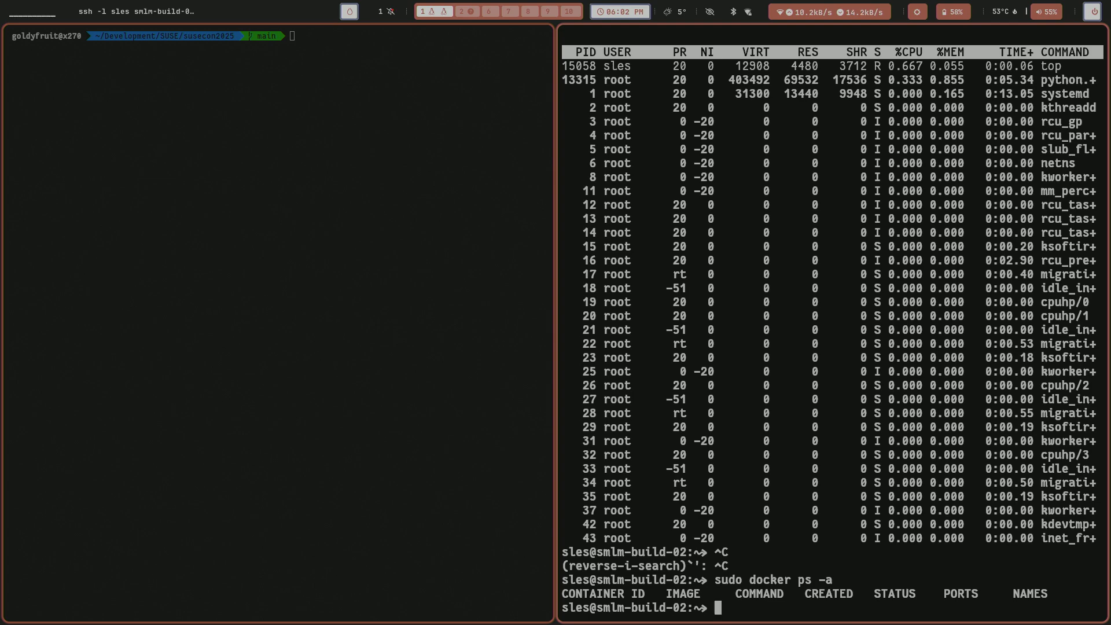
# Return to SUSE Manager and open the form for building an image.
pyautogui.press('super+2')
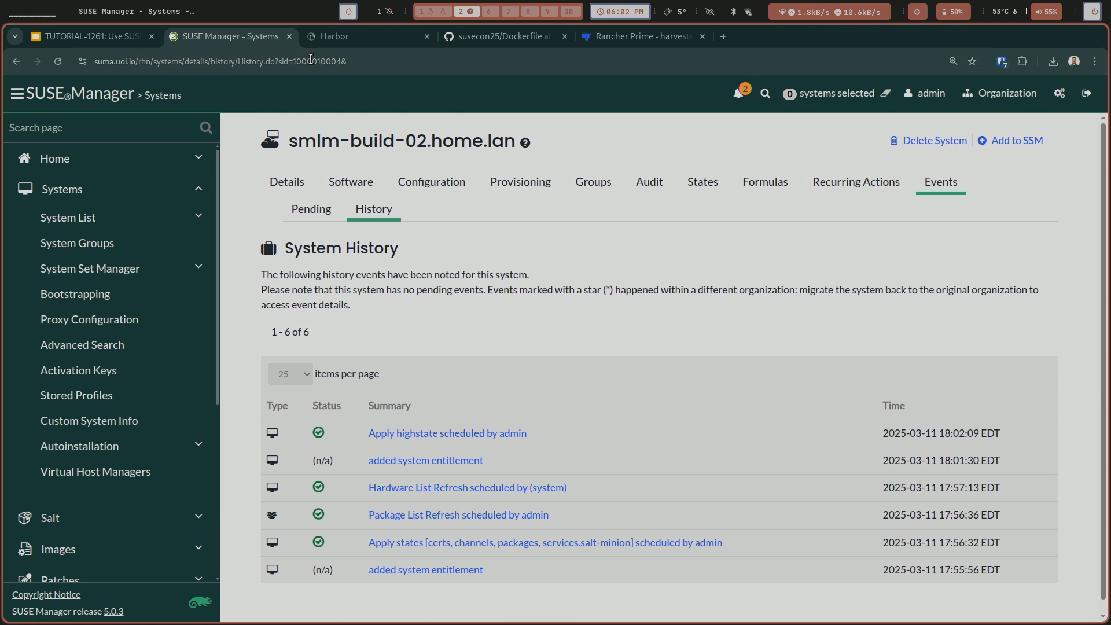
pyautogui.scroll(-1, 206, 249)
pyautogui.scroll(-5, 206, 248)
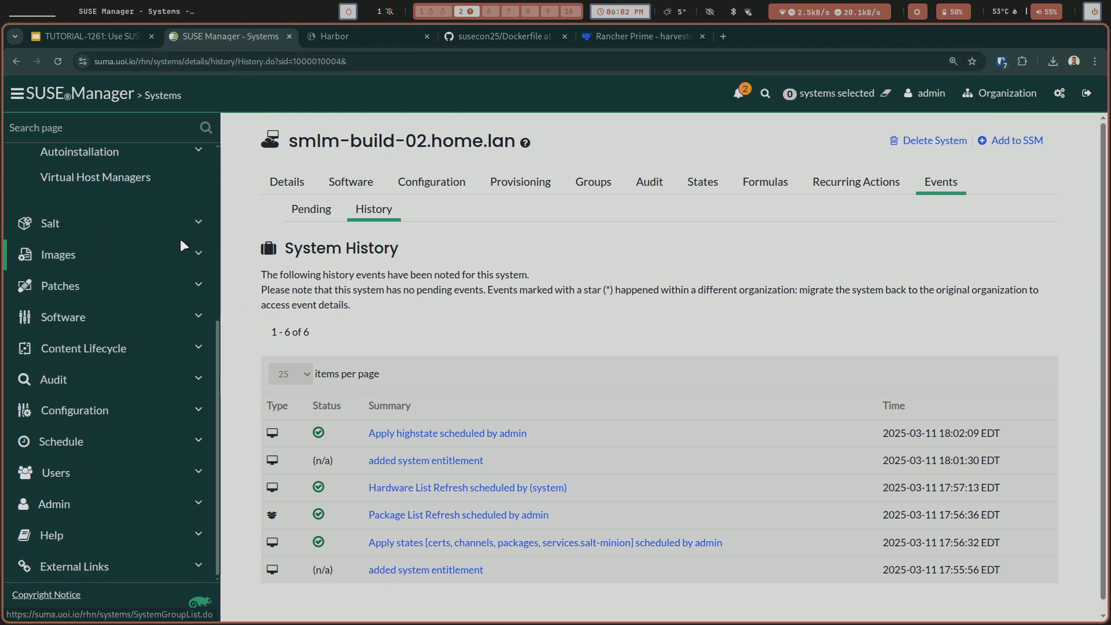
pyautogui.click(104, 248)
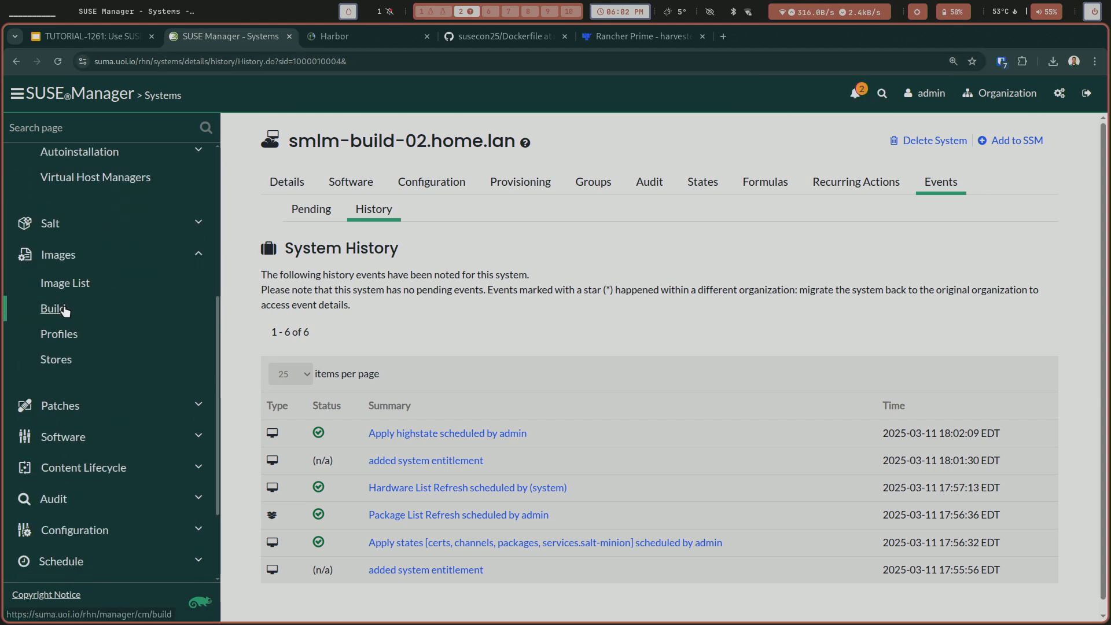
pyautogui.click(64, 310)
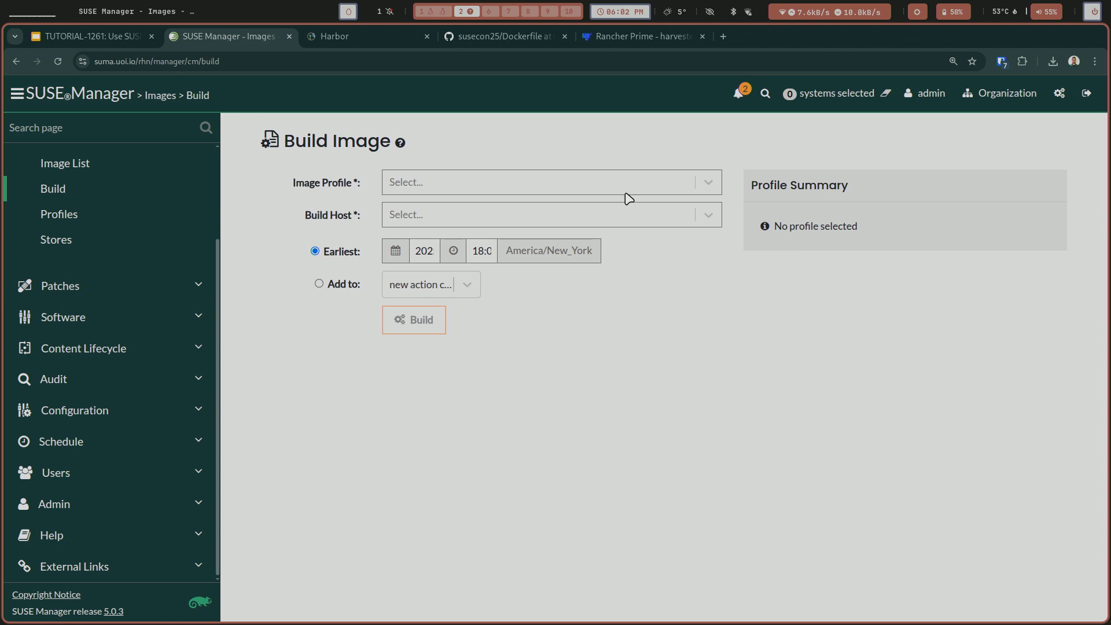
# Choose the bci-py312-fastapi image profile for the build and set the version to 0.0.2.
pyautogui.click(709, 184)
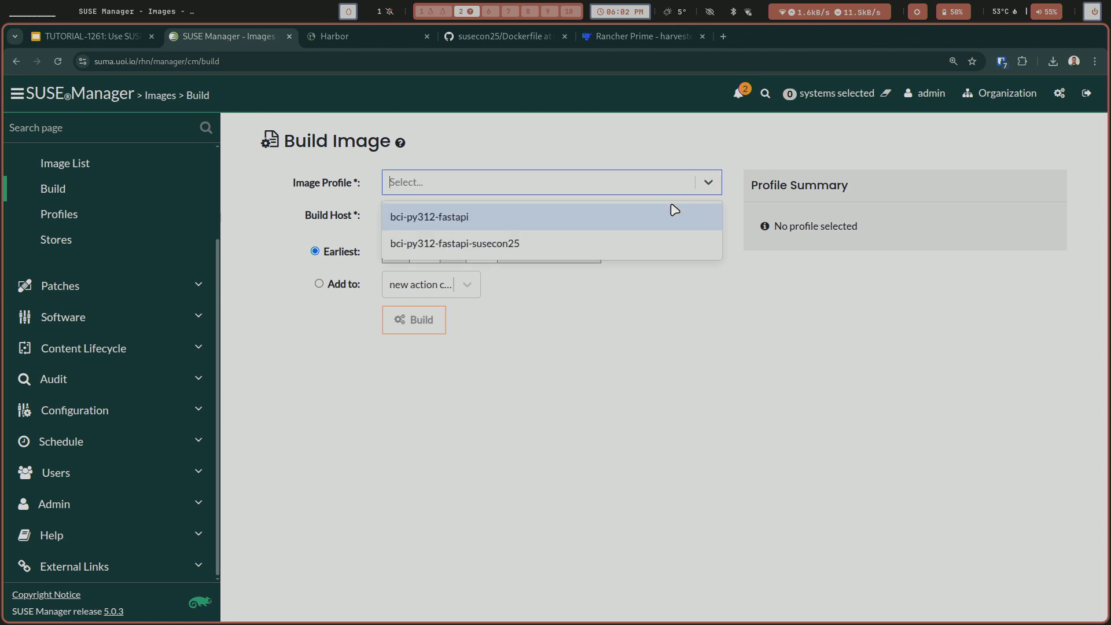
pyautogui.click(590, 224)
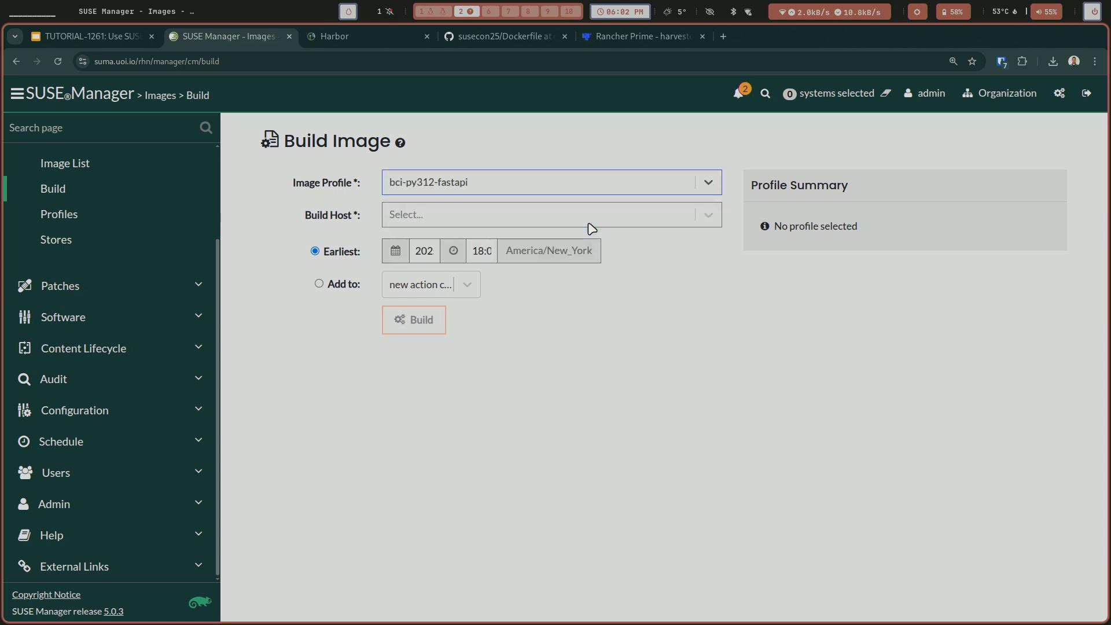
pyautogui.click(615, 213)
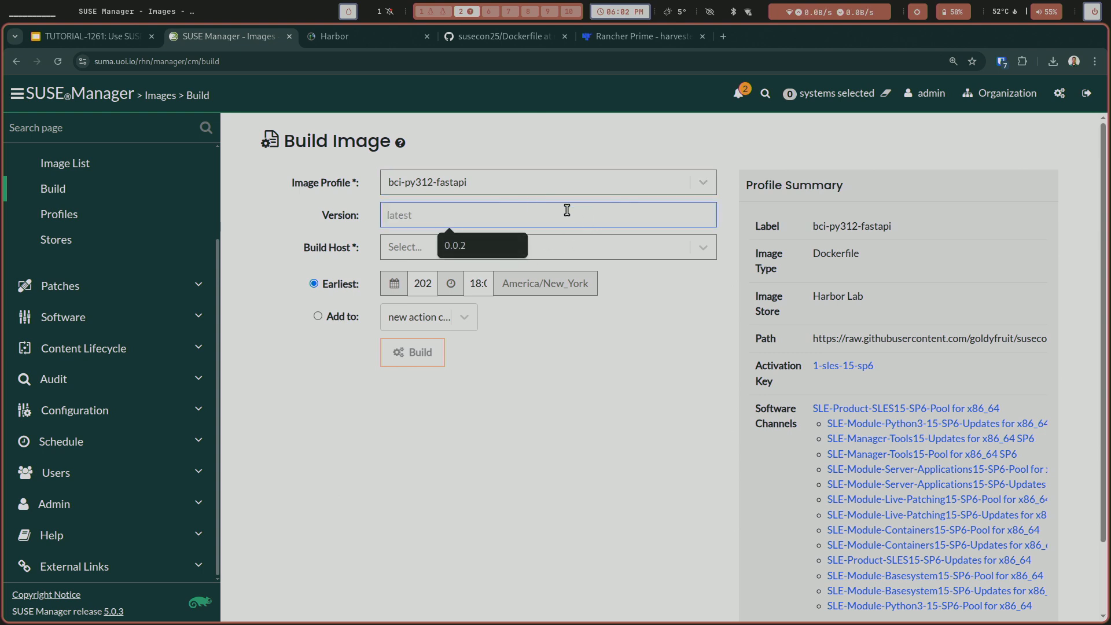
pyautogui.write('0.')
pyautogui.click(479, 237)
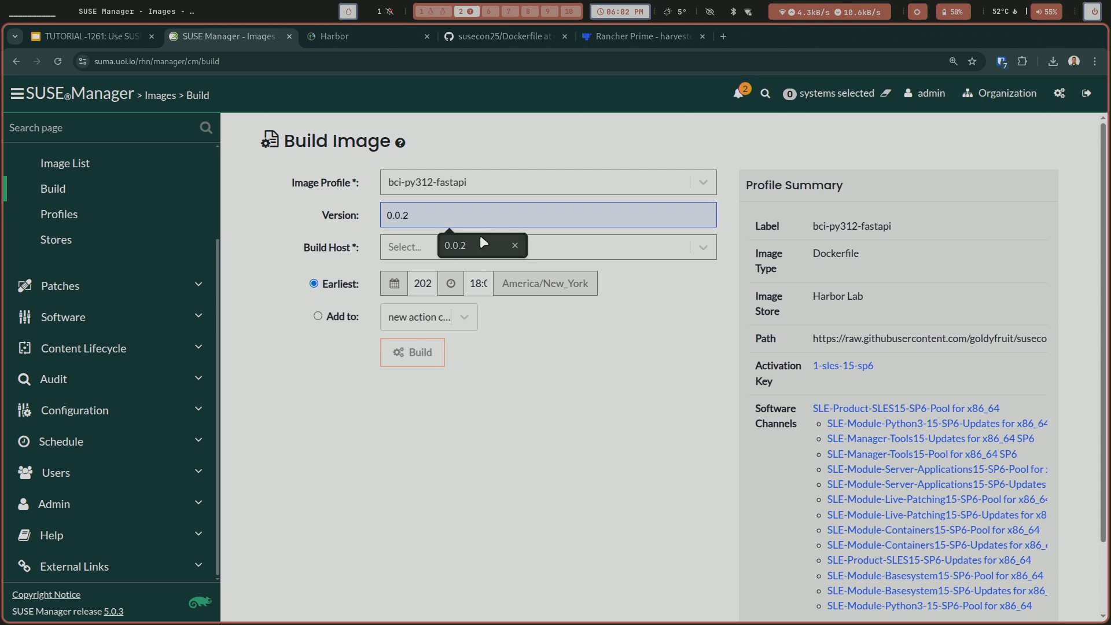
# Assign smlm-build-02.home.lan as the build host and launch the image build.
pyautogui.click(507, 251)
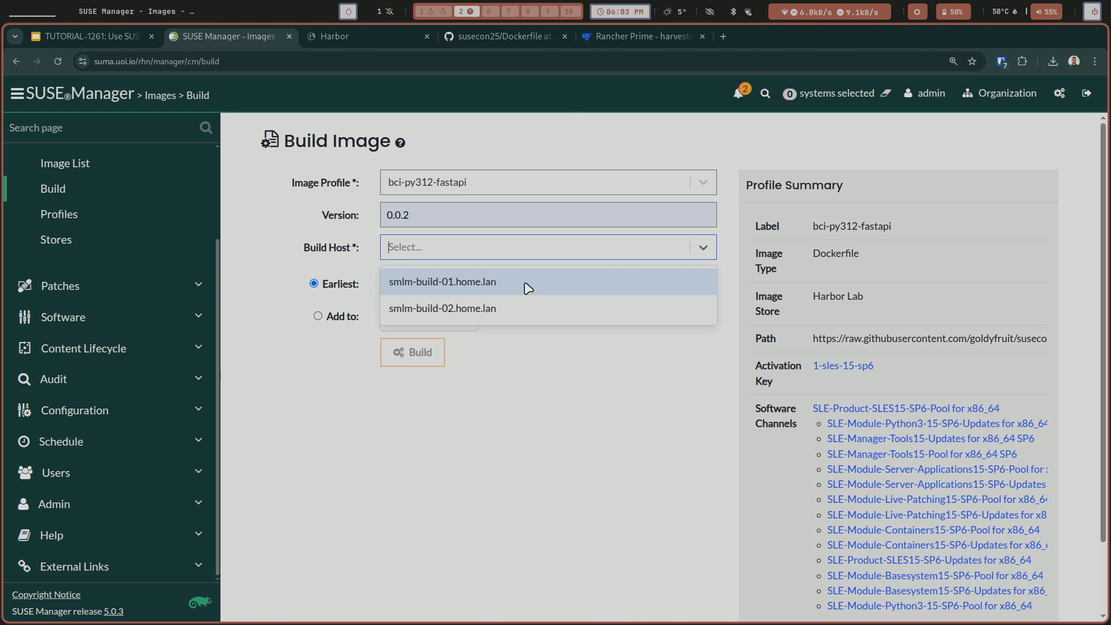
pyautogui.click(502, 311)
pyautogui.click(425, 351)
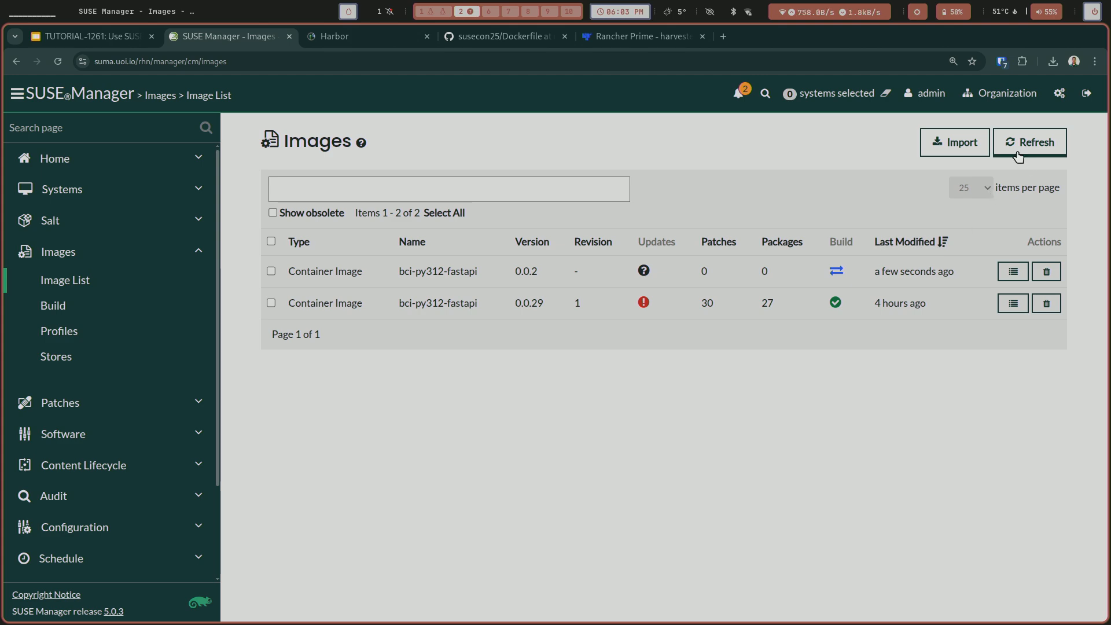
# Switch to the smlm-build-02 terminal and list its containers with sudo docker ps -a and its images with sudo docker images.
pyautogui.press('super+1')
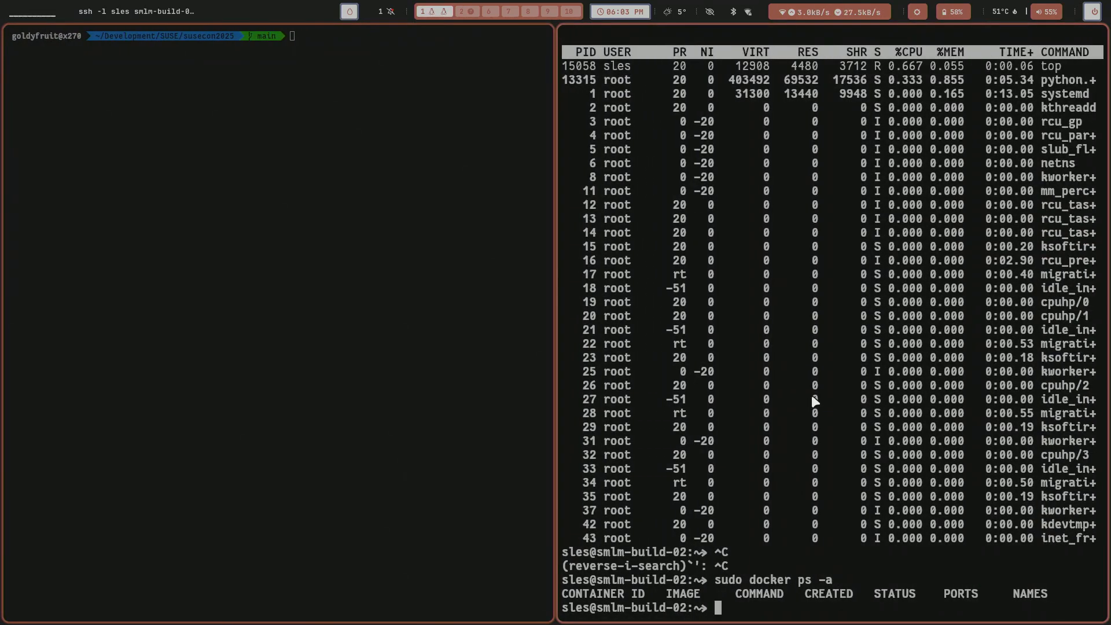
pyautogui.press('Up')
pyautogui.press('Return')
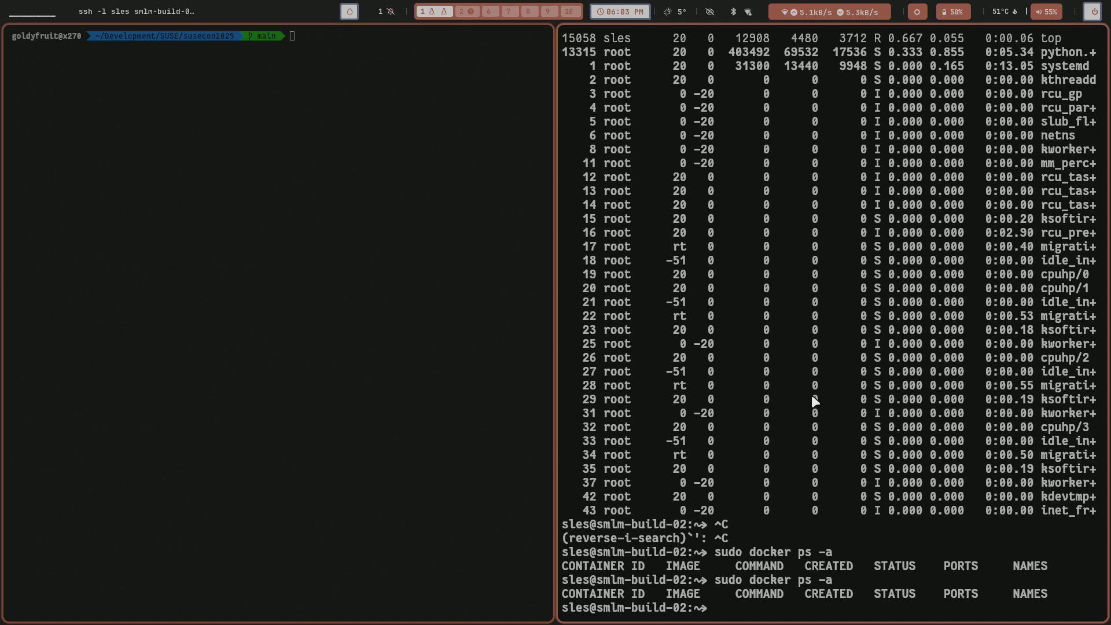
pyautogui.write('sudo docker images')
pyautogui.press('Return')
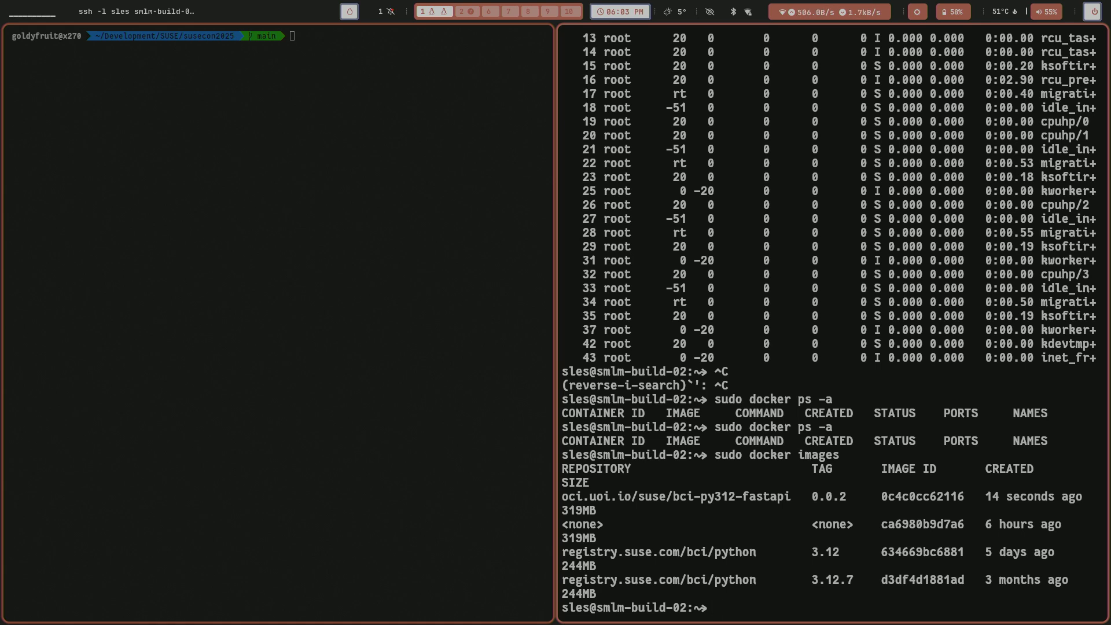
# Return to SUSE Manager and open the details of bci-py312-fastapi version 0.0.2.
pyautogui.press('super+2')
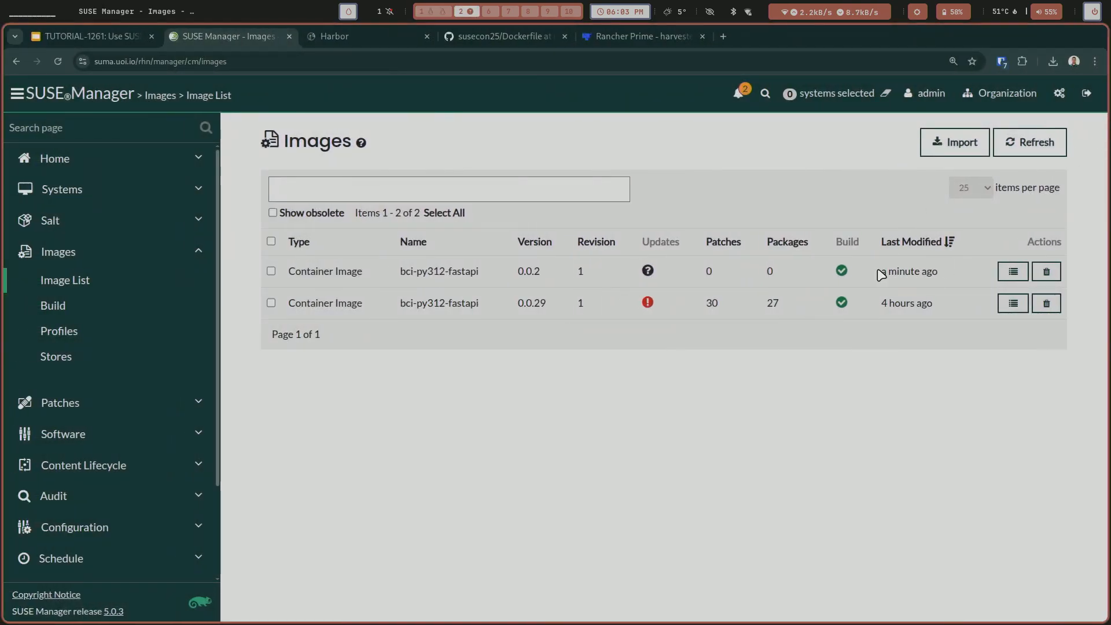
pyautogui.click(1012, 273)
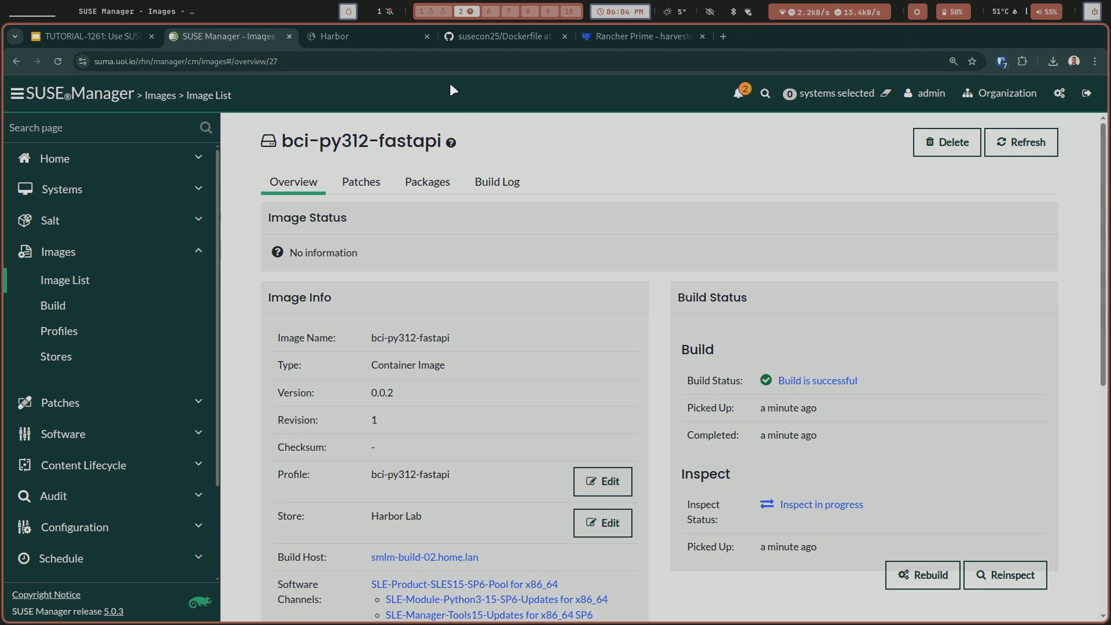
# Switch to Harbor and log in with the username and password saved in the password vault for oci.uoi.io.
pyautogui.click(376, 40)
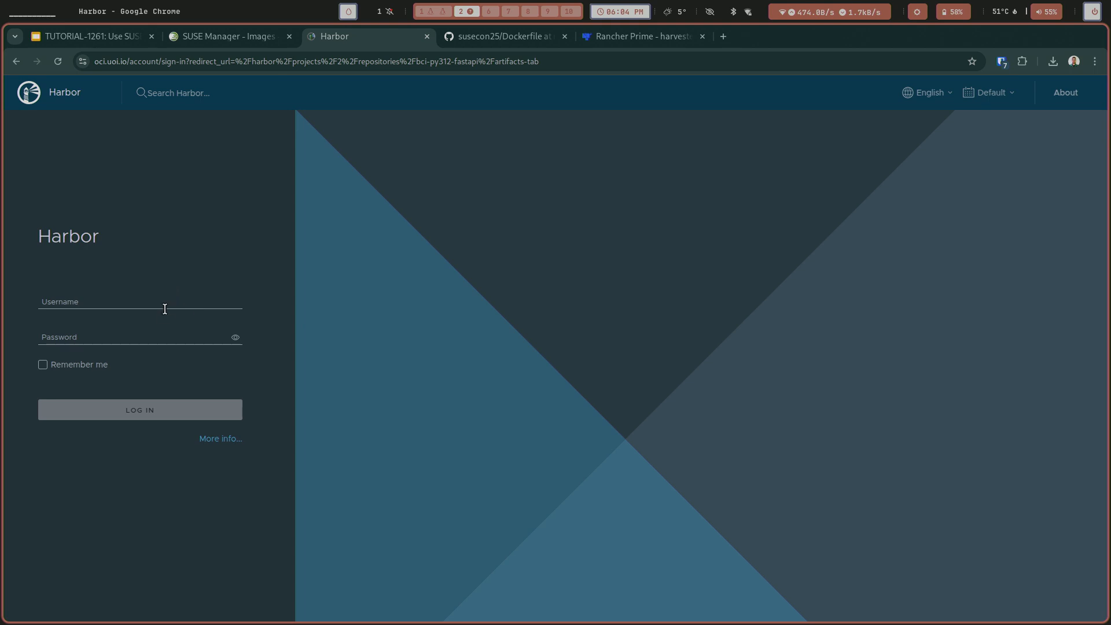
pyautogui.click(1002, 61)
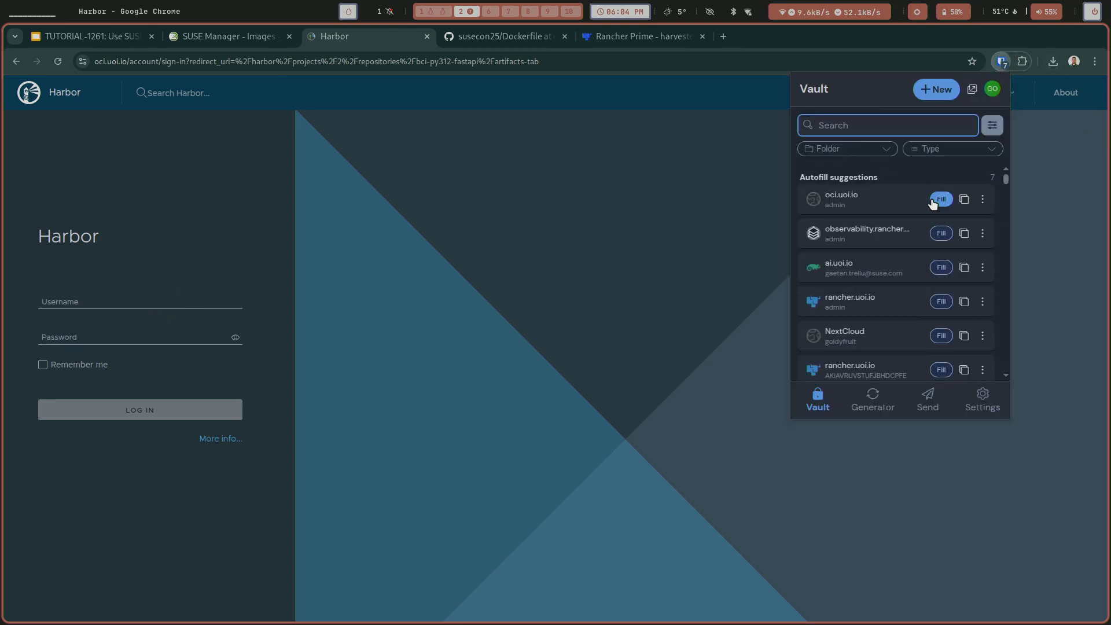
pyautogui.click(941, 199)
pyautogui.click(140, 412)
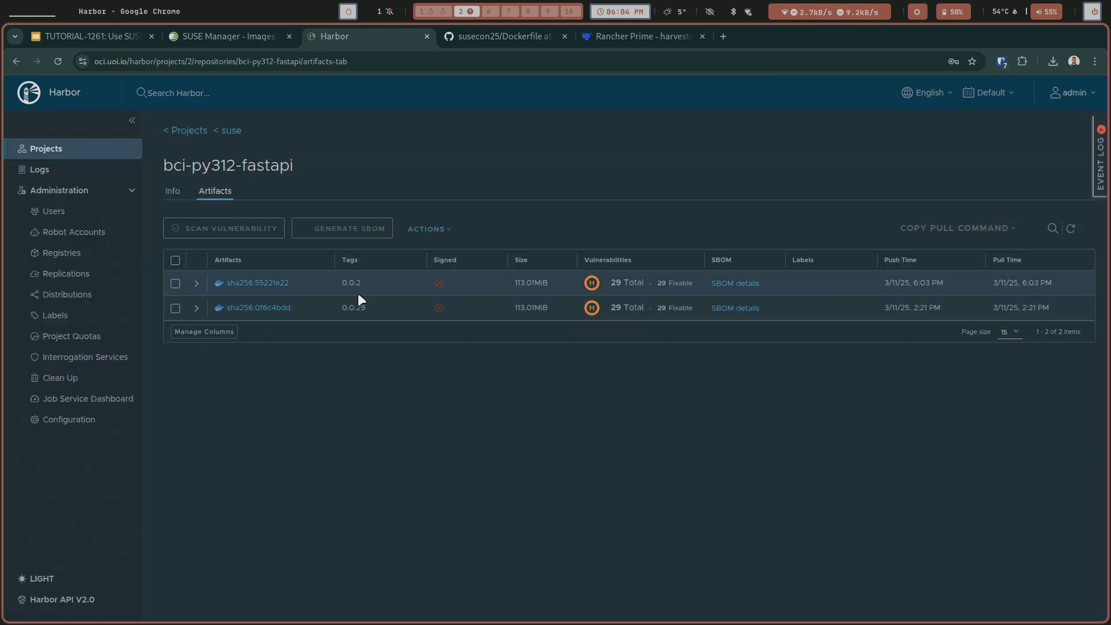
# Enlarge Harbor's bci-py312-fastapi artifacts page and examine the tags, vulnerabilities and push times of the stored images.
pyautogui.hotkey('ctrl', '+')
pyautogui.hotkey('ctrl', '+')
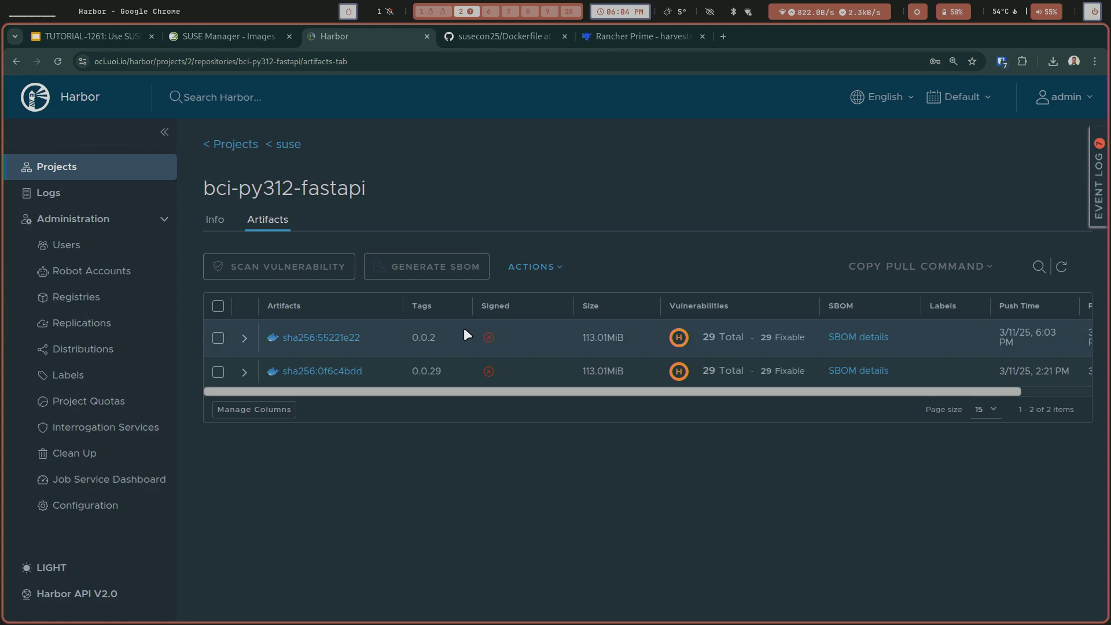
pyautogui.hscroll(3, 464, 330)
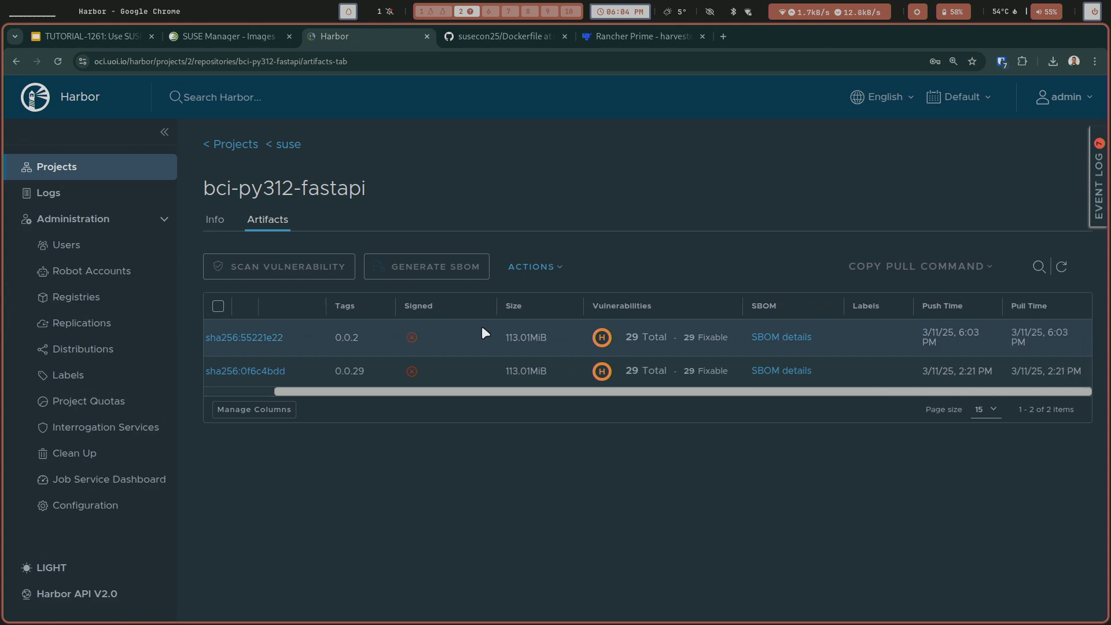
pyautogui.hscroll(-3, 484, 333)
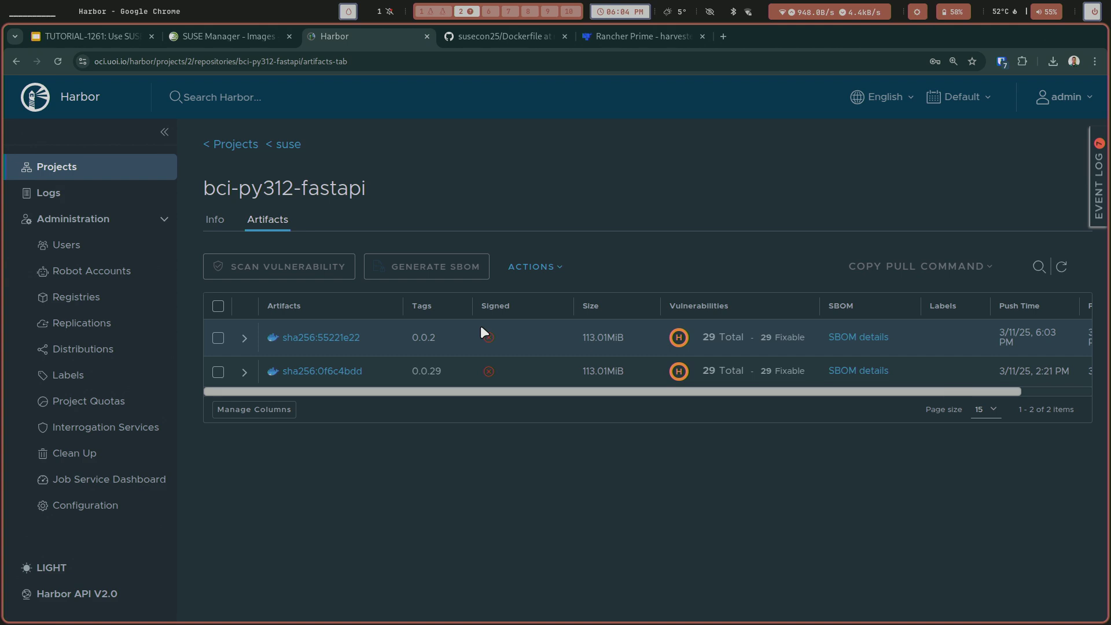
pyautogui.hscroll(3, 484, 333)
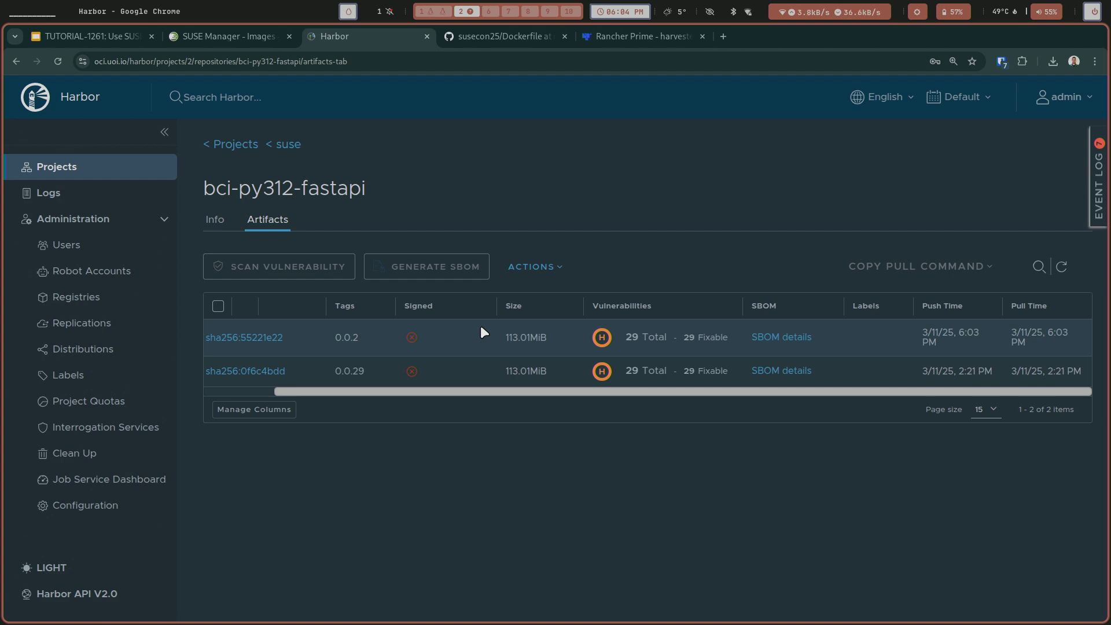
# Return to SUSE Manager and refresh the bci-py312-fastapi image details to check the build and inspection status.
pyautogui.click(259, 42)
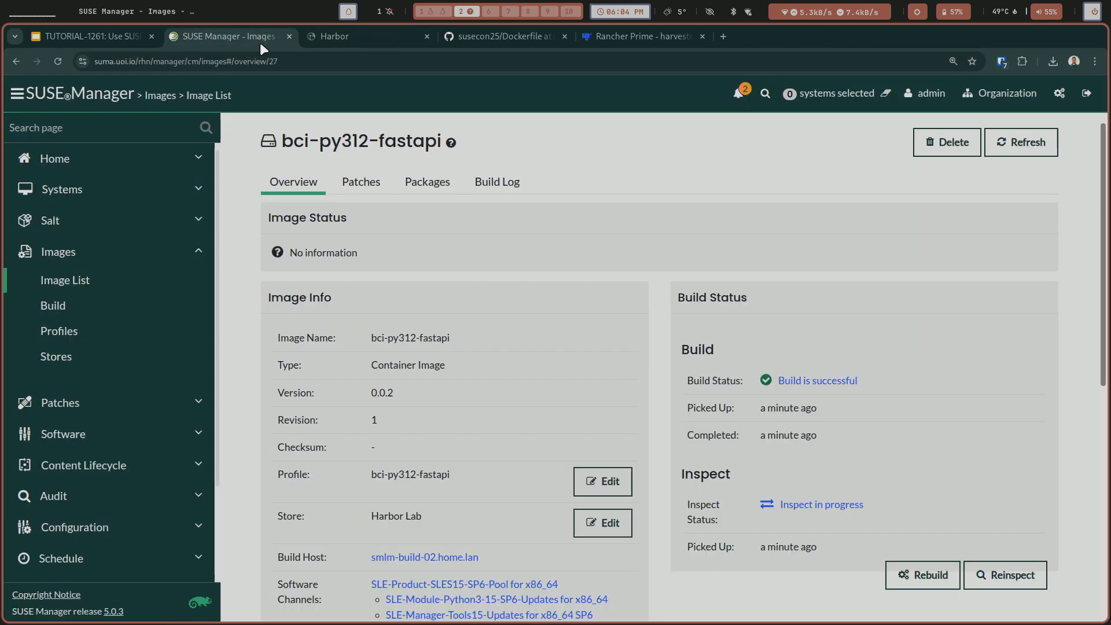
pyautogui.scroll(-1, 593, 246)
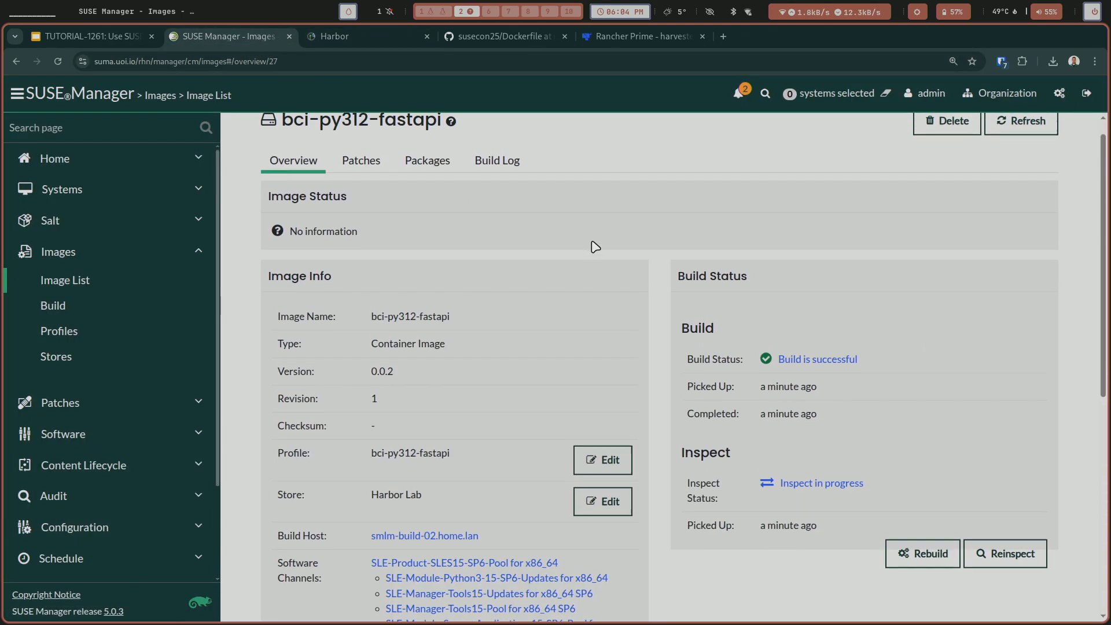
pyautogui.scroll(1, 595, 246)
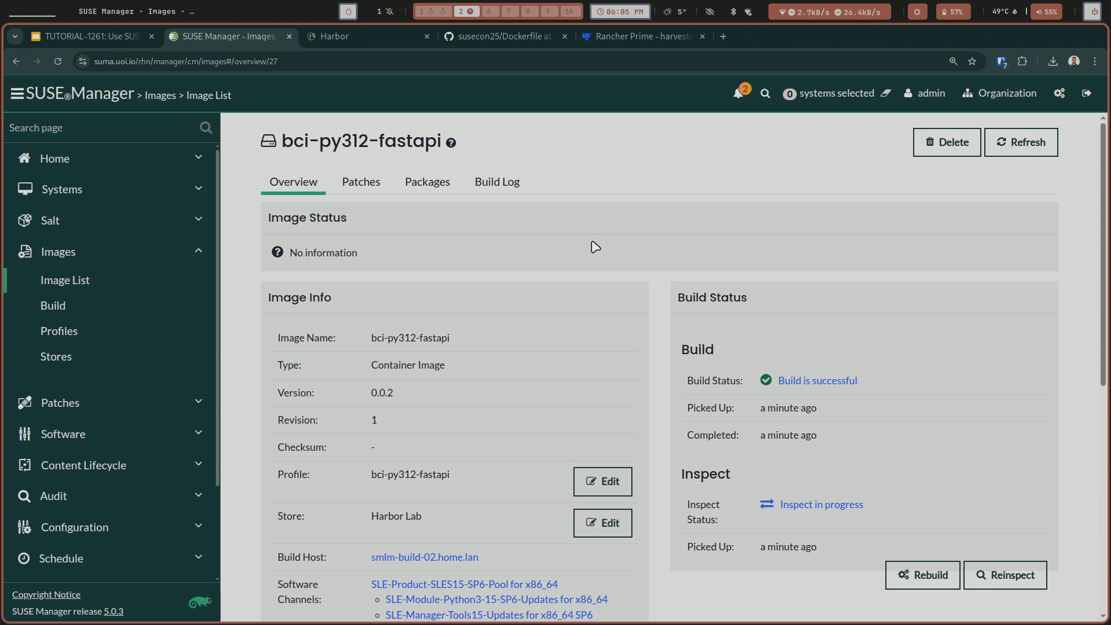
pyautogui.click(999, 152)
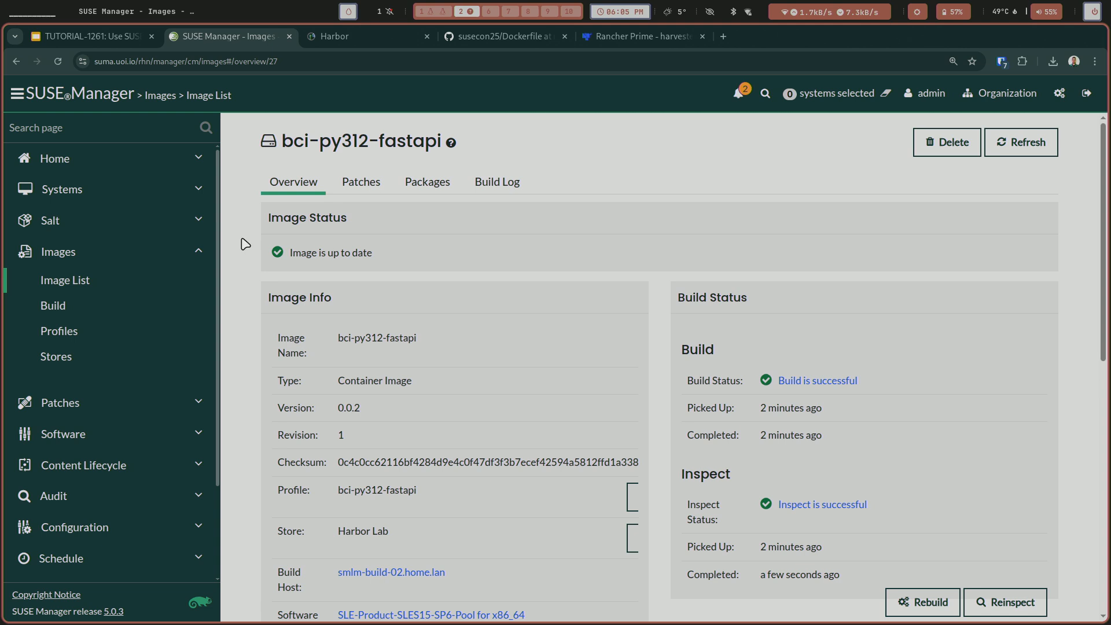
# Reload the image list and review the overview of bci-py312-fastapi version 0.0.2.
pyautogui.click(81, 282)
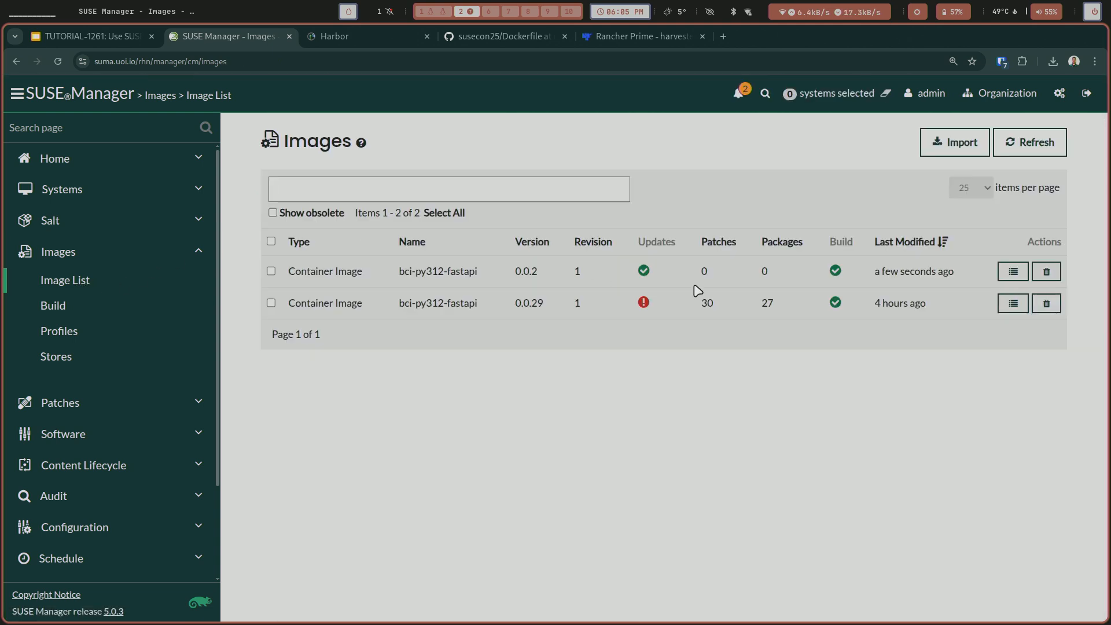
pyautogui.click(1017, 144)
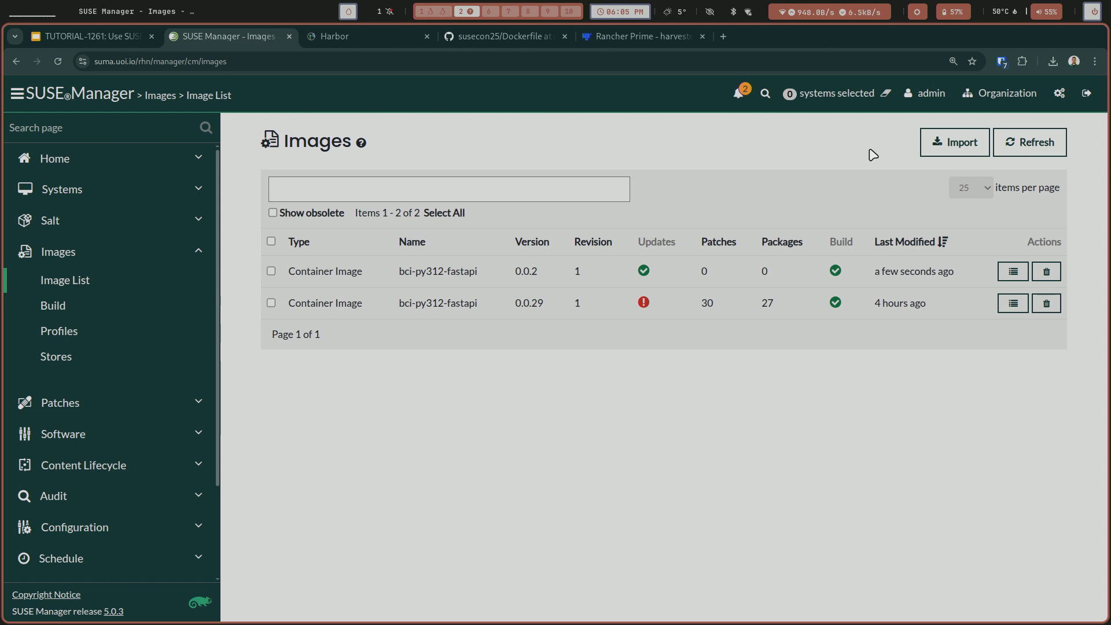
pyautogui.hotkey('ctrl', 'r')
pyautogui.click(1011, 277)
pyautogui.scroll(-1, 843, 364)
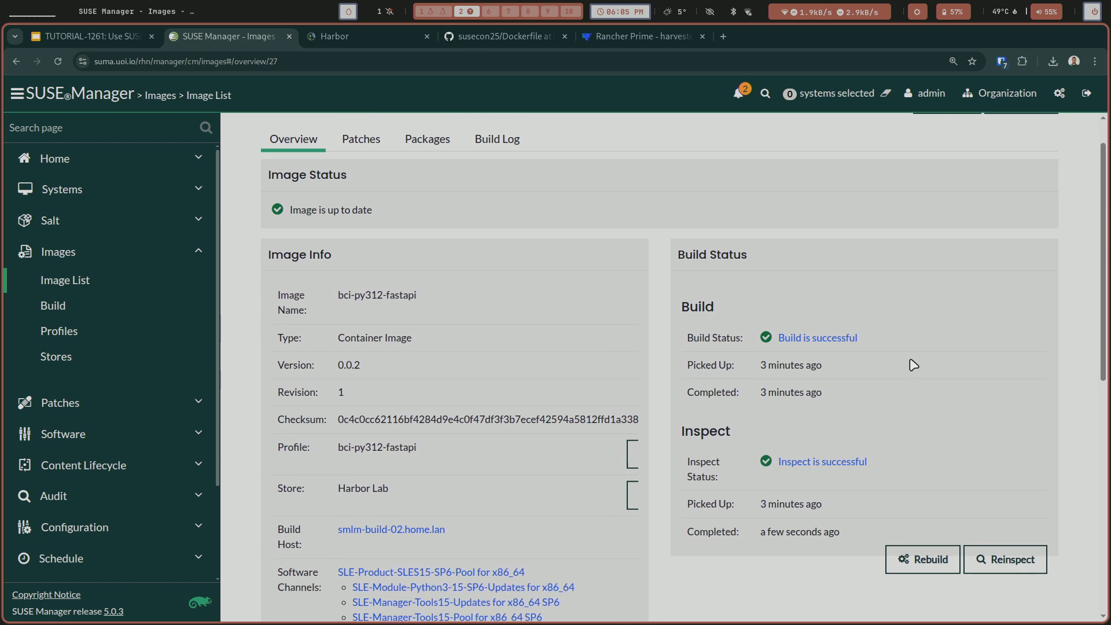
pyautogui.scroll(1, 852, 350)
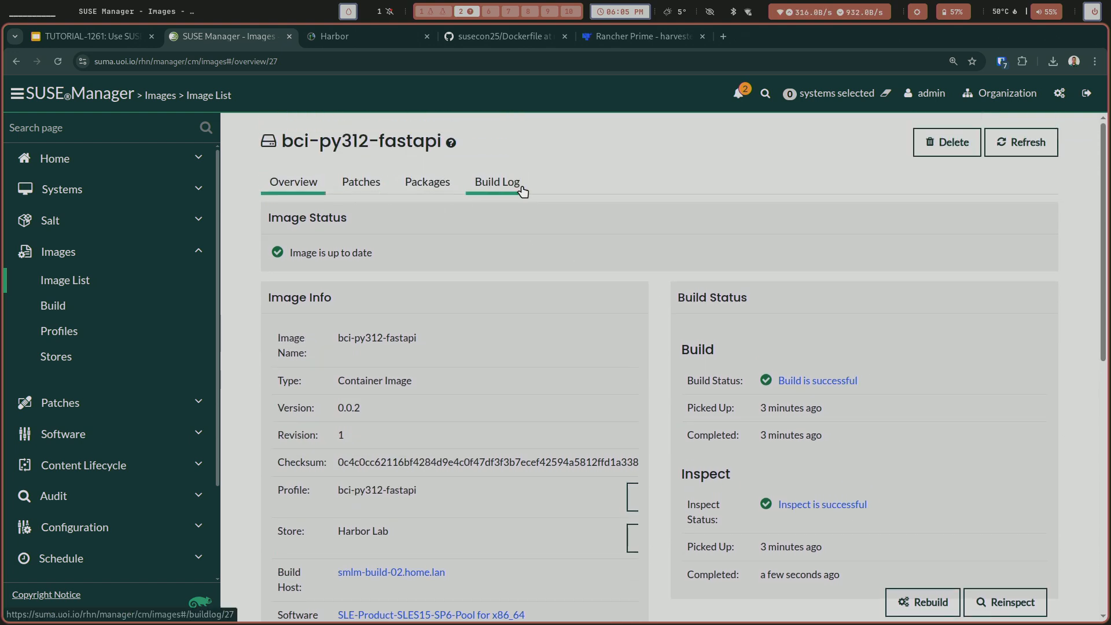
# Check the image's build log and its patches, and return to its overview.
pyautogui.click(496, 182)
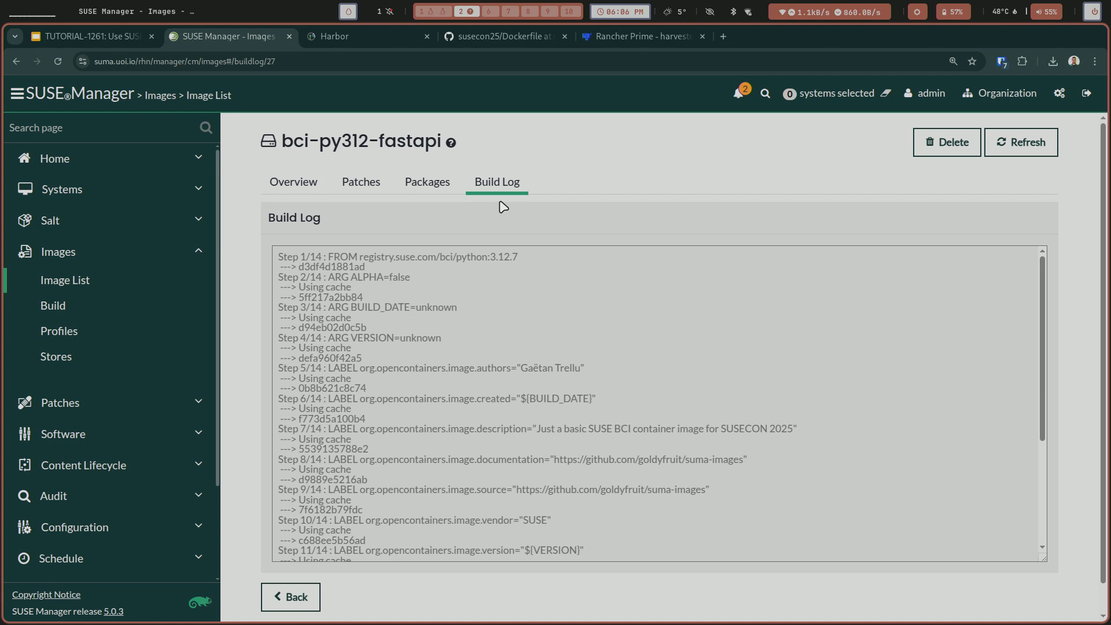
pyautogui.click(375, 185)
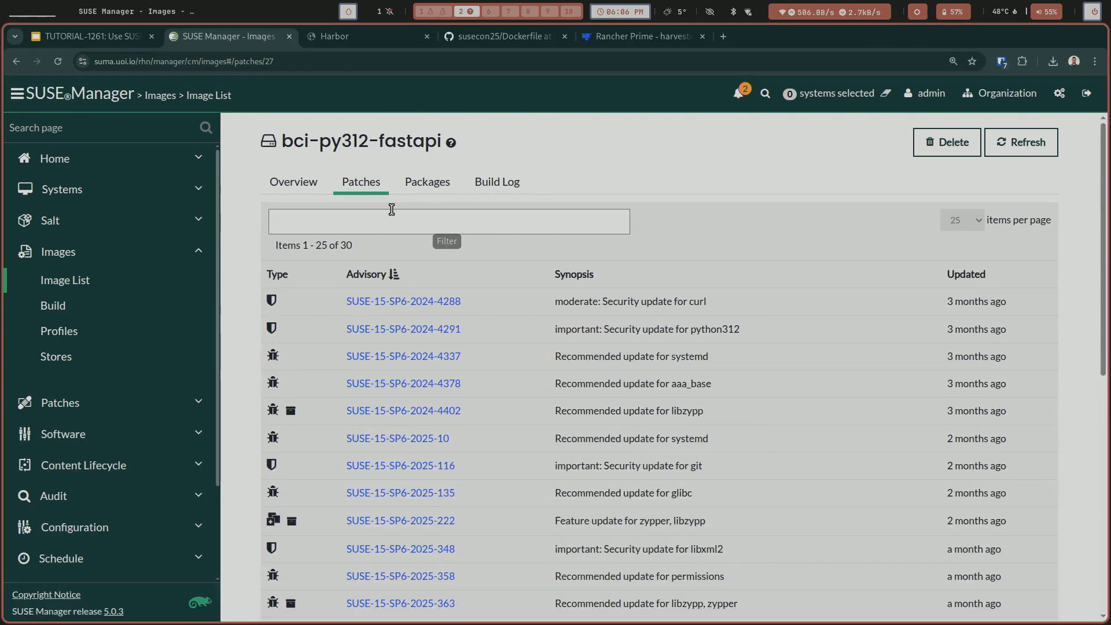
pyautogui.click(295, 184)
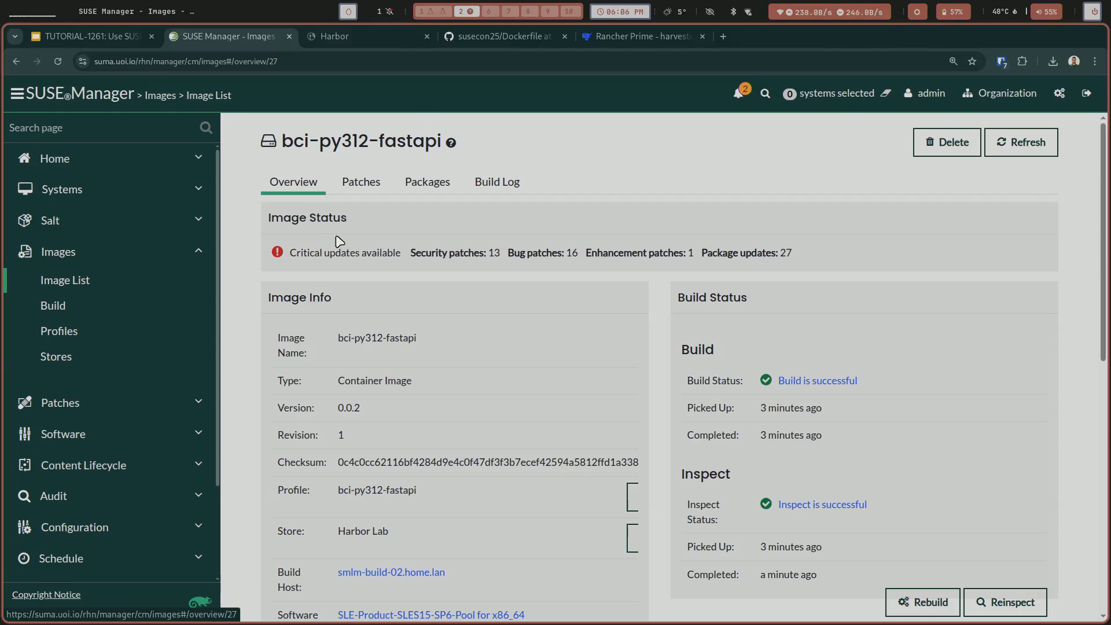
# Reopen bci-py312-fastapi version 0.0.2 from the image list and read through its applicable patches.
pyautogui.click(113, 289)
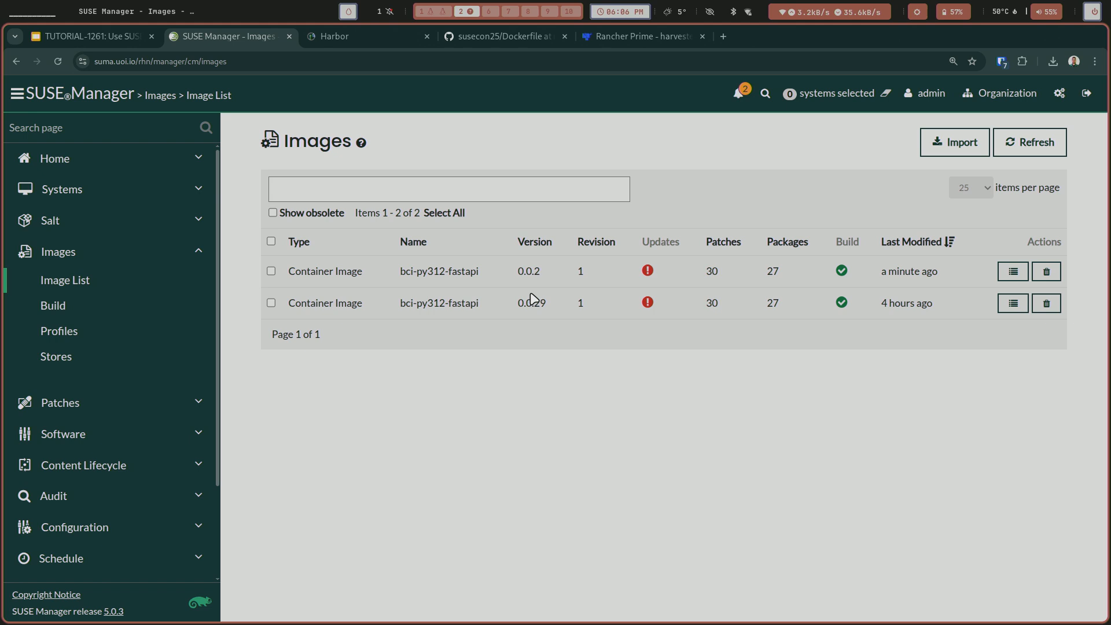
pyautogui.click(1009, 271)
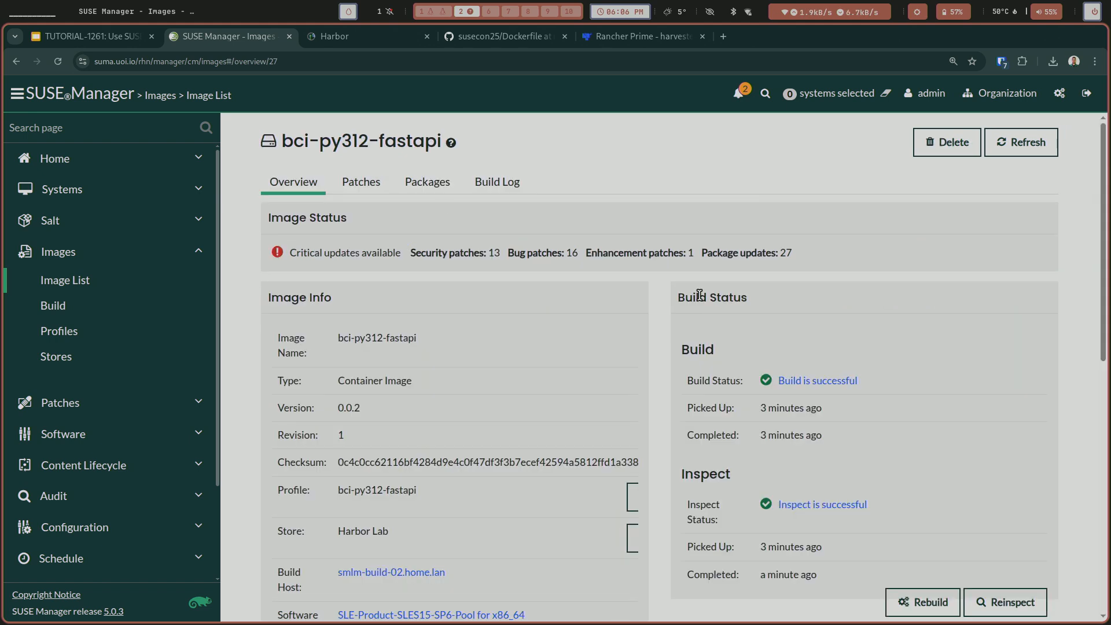
pyautogui.click(367, 183)
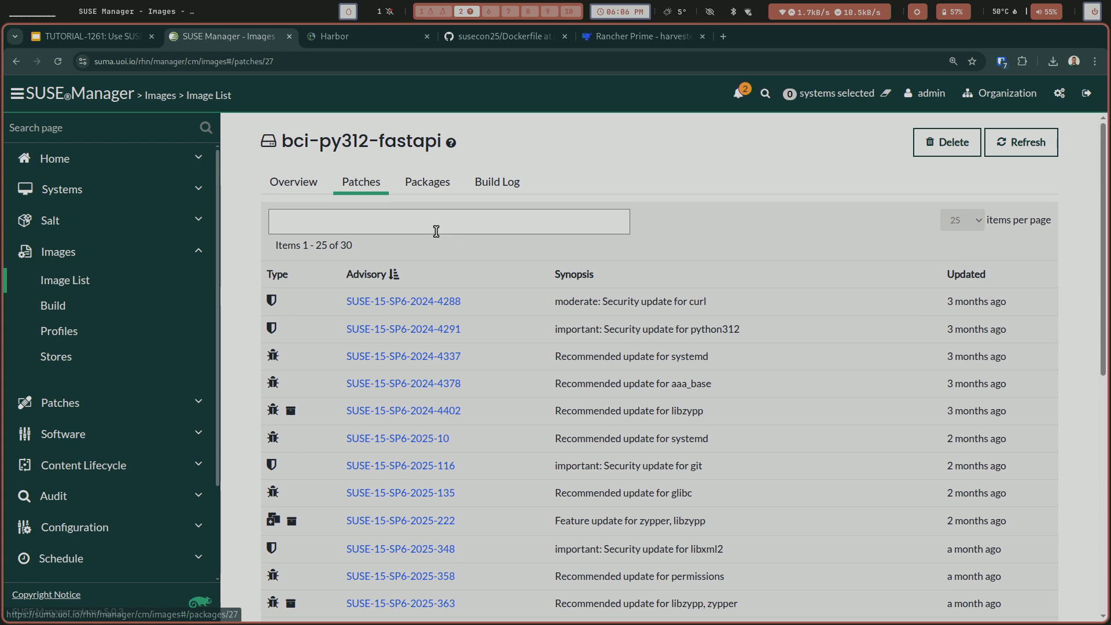
pyautogui.scroll(-8, 489, 303)
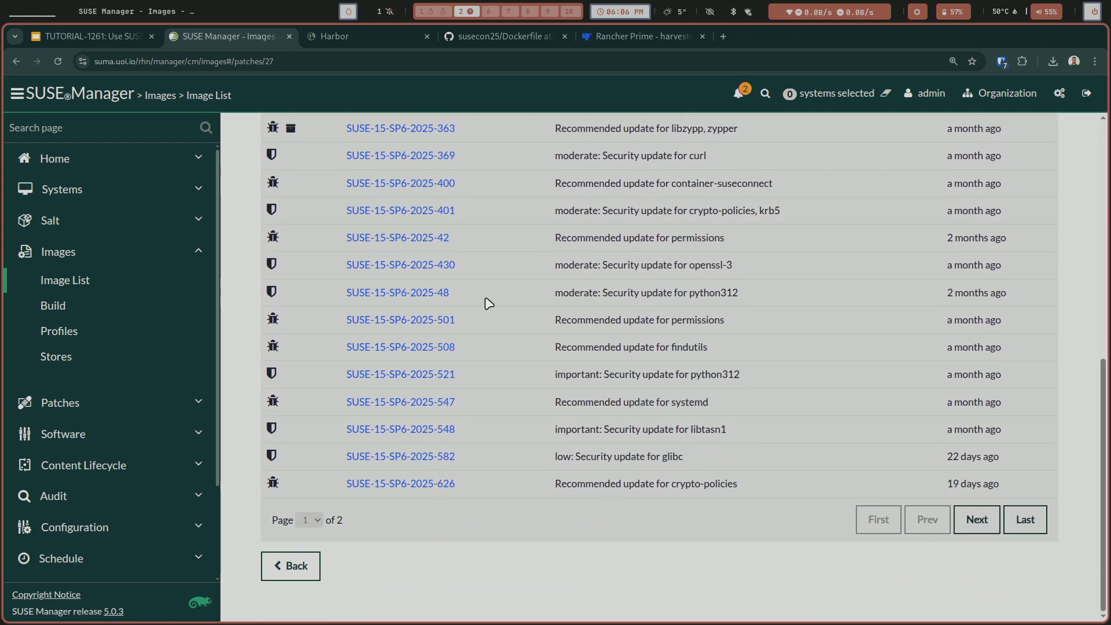
pyautogui.scroll(7, 488, 303)
pyautogui.scroll(2, 489, 304)
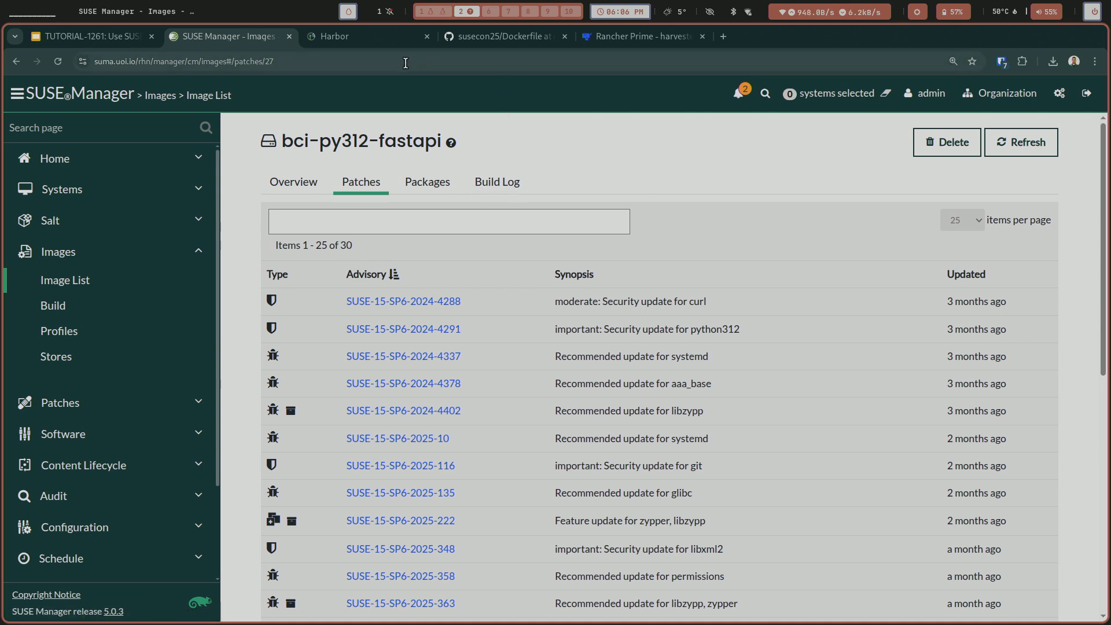
# Compare Harbor's vulnerability total for the 0.0.2 artifact with the security patch count in the image's SUSE Manager overview.
pyautogui.click(359, 38)
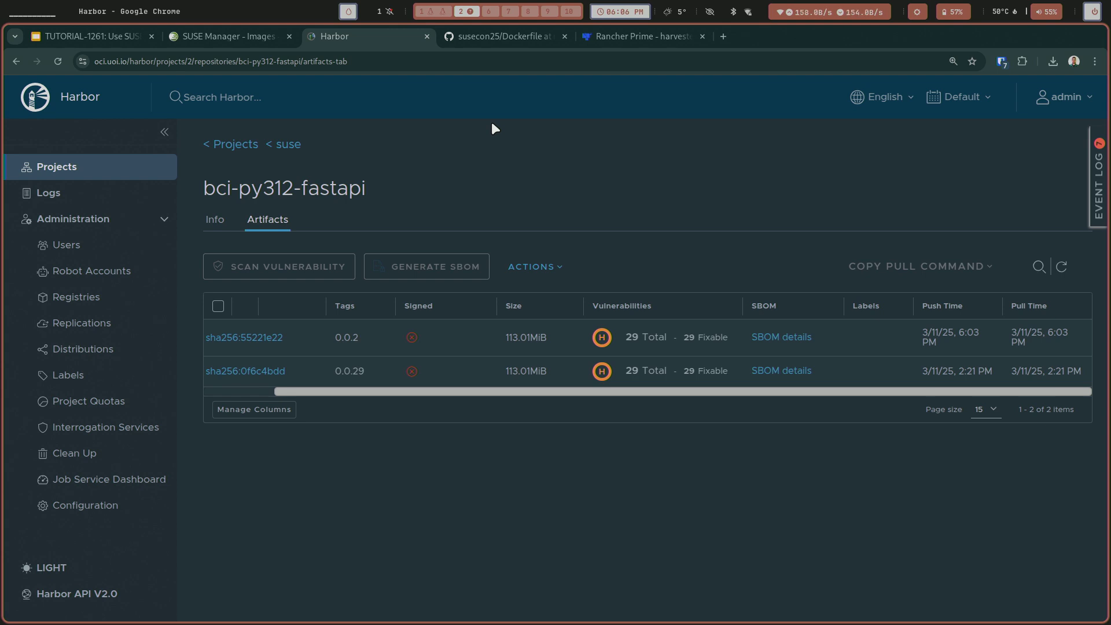
pyautogui.click(266, 37)
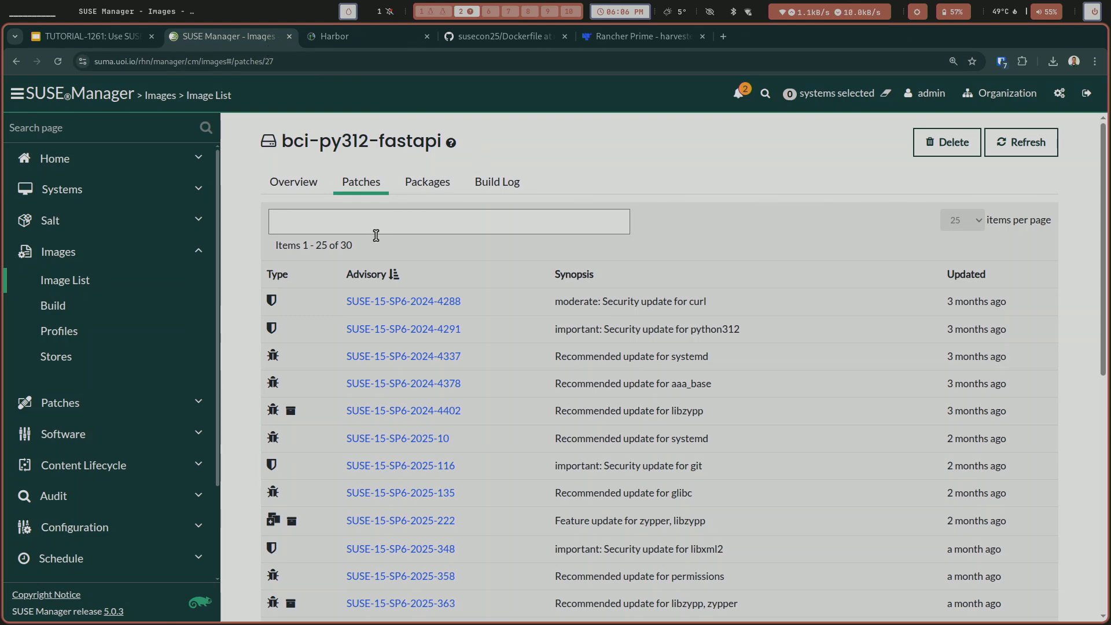
pyautogui.doubleClick(345, 245)
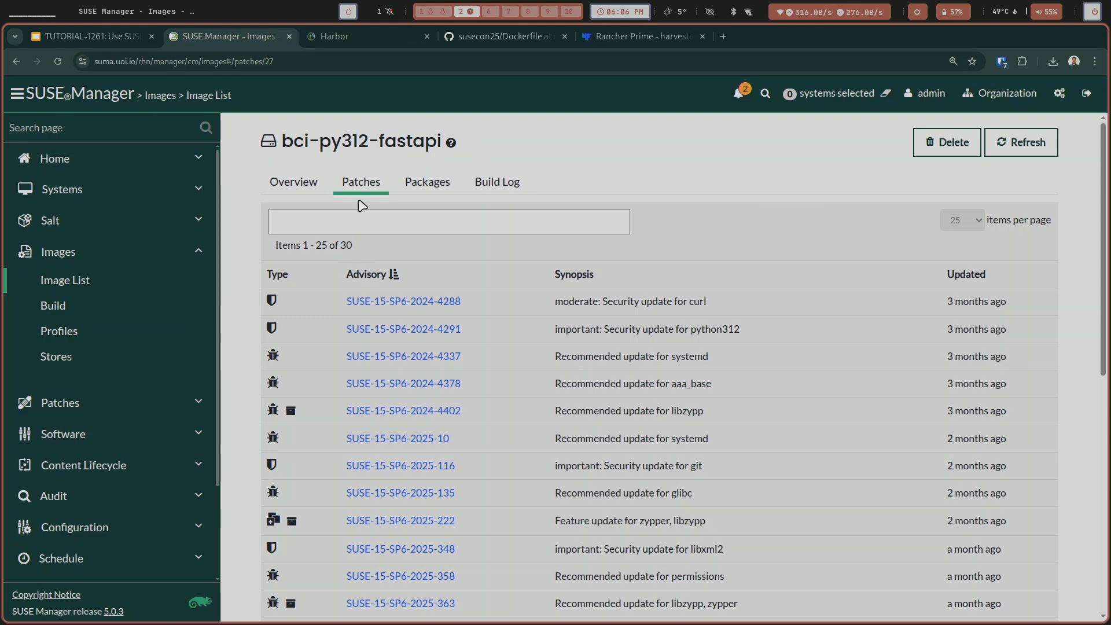
pyautogui.click(294, 183)
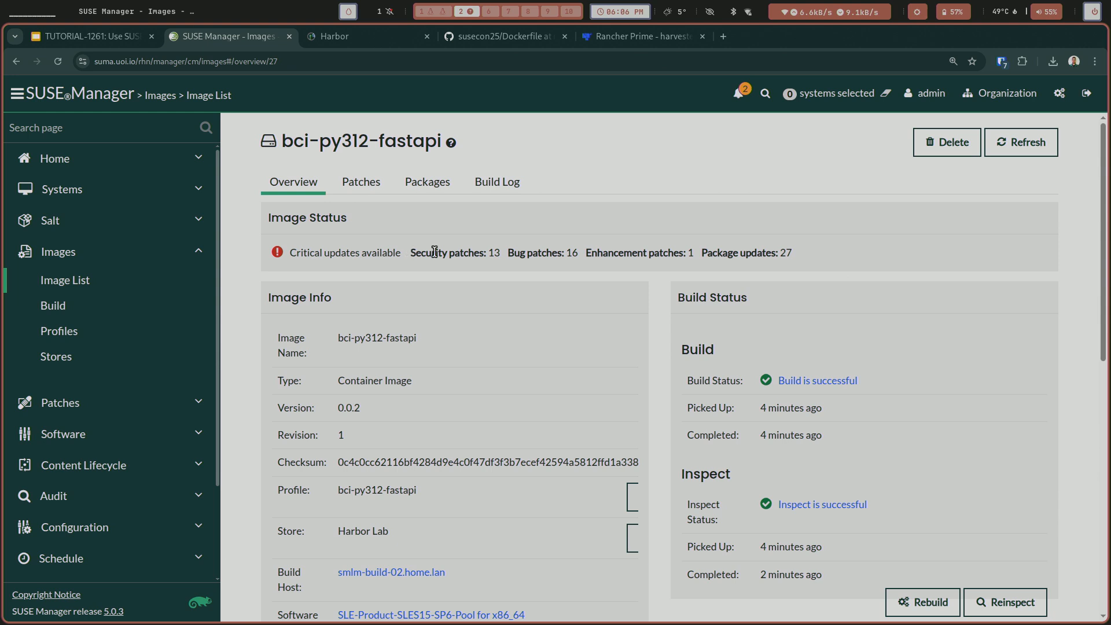
pyautogui.doubleClick(495, 254)
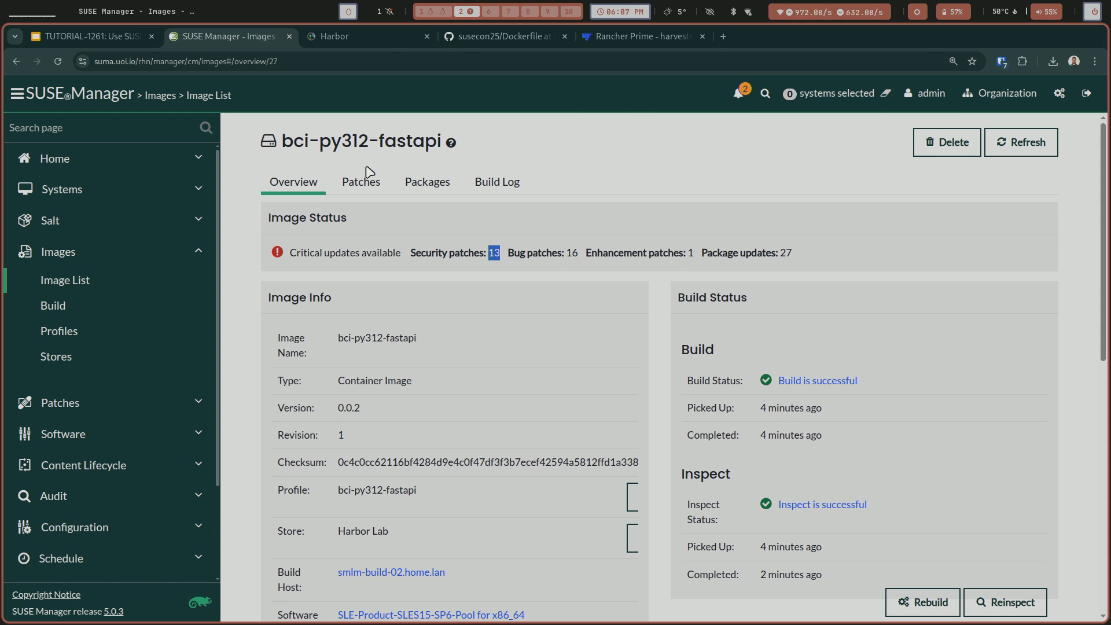
# Look through the packages installed in bci-py312-fastapi version 0.0.2, then return to its overview and the image list.
pyautogui.click(423, 183)
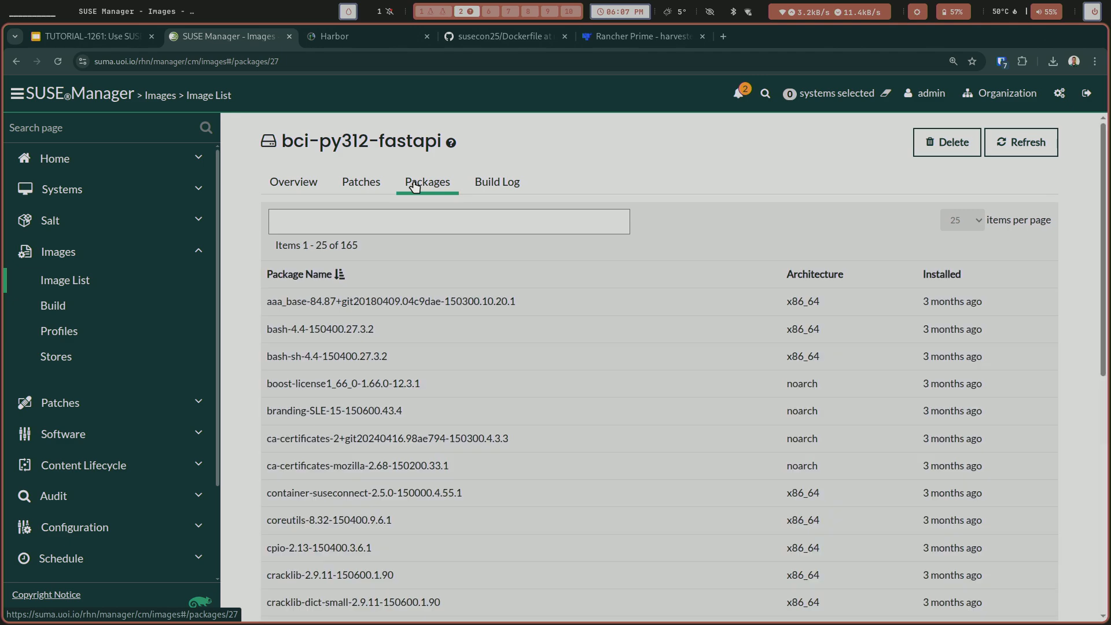
pyautogui.scroll(-3, 420, 336)
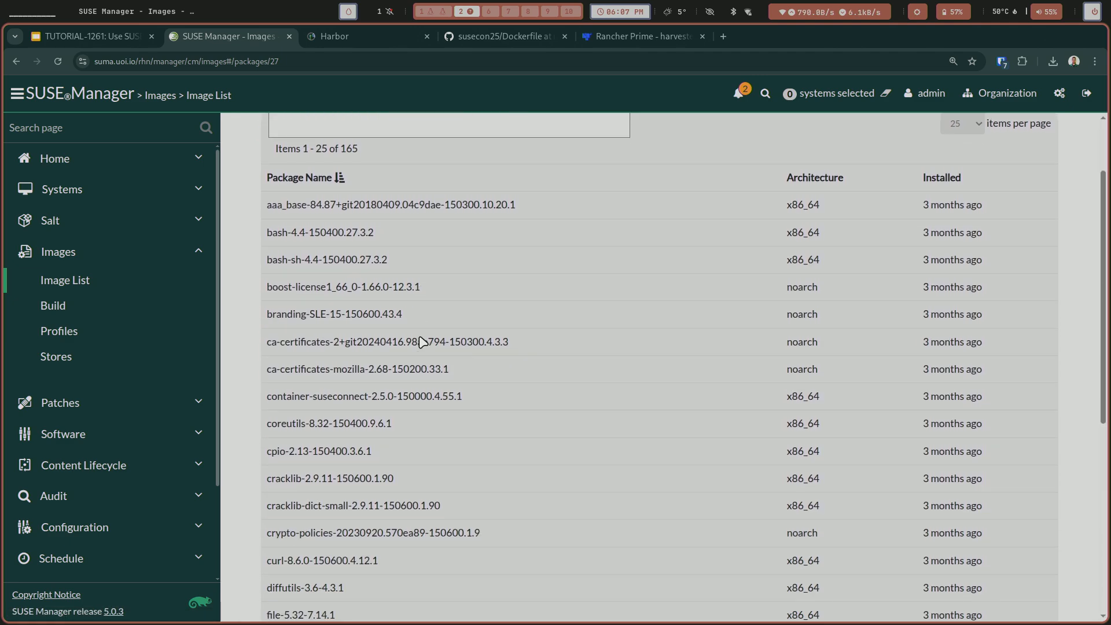
pyautogui.scroll(-6, 419, 335)
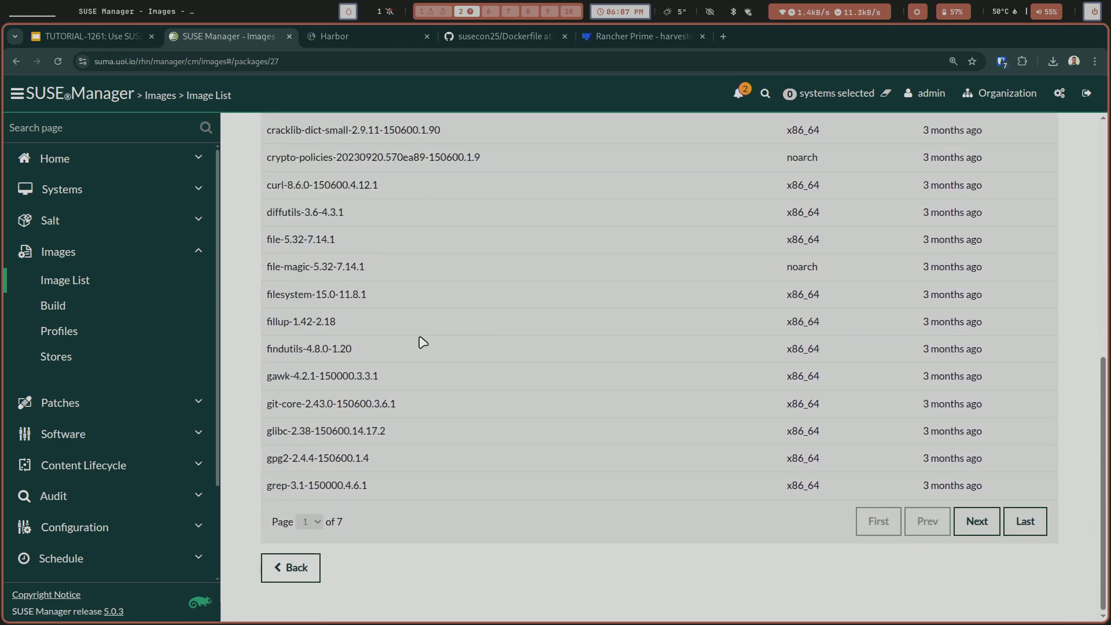
pyautogui.scroll(5, 426, 327)
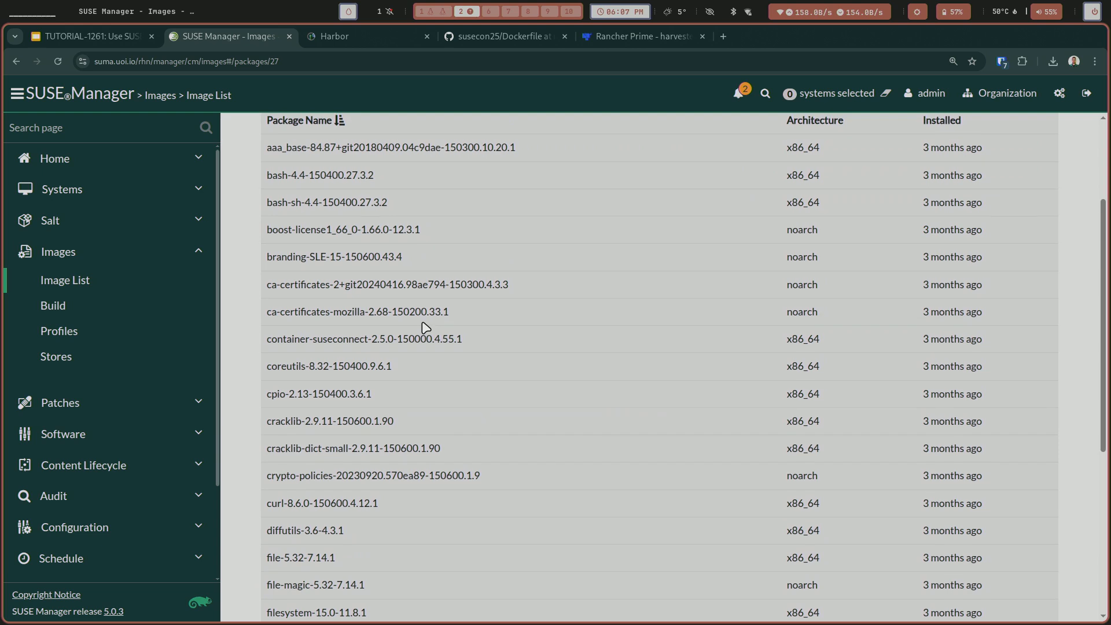
pyautogui.scroll(3, 426, 327)
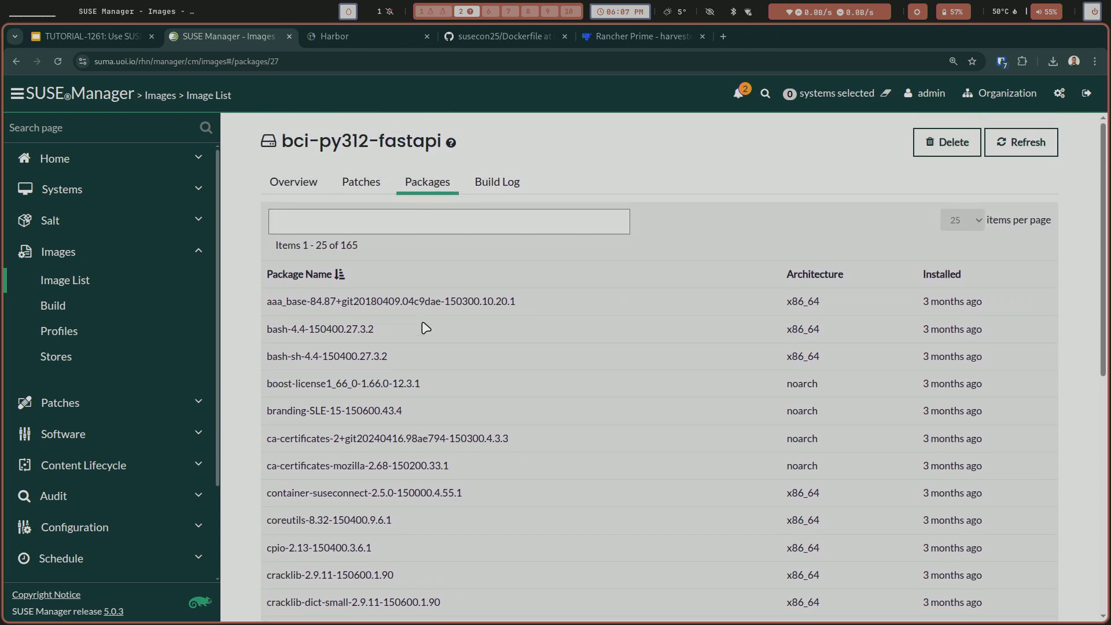
pyautogui.click(292, 182)
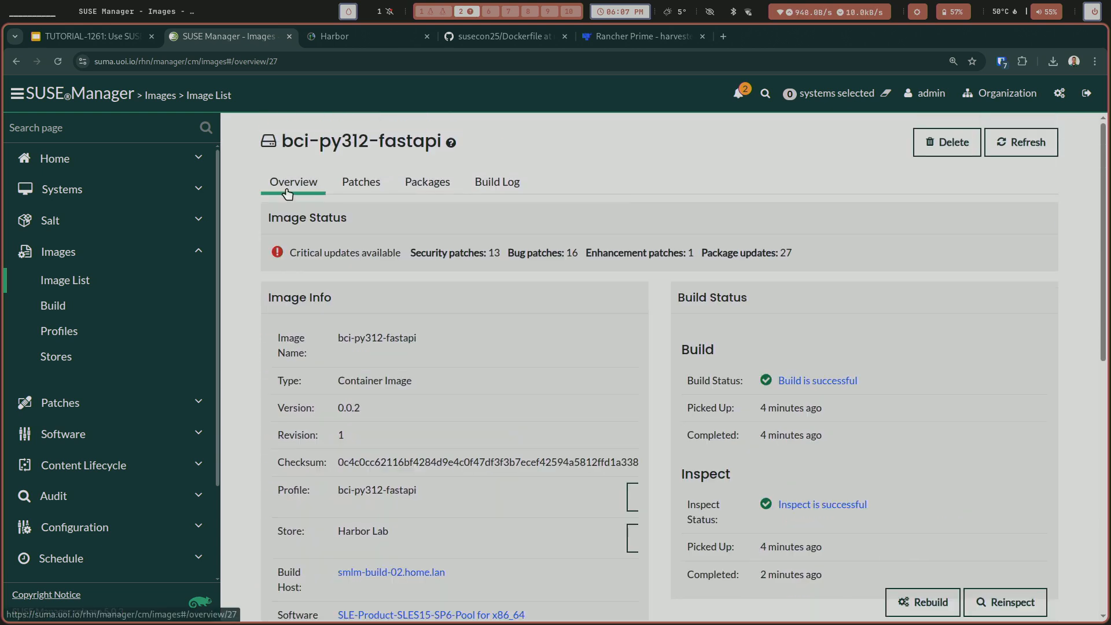
pyautogui.click(81, 282)
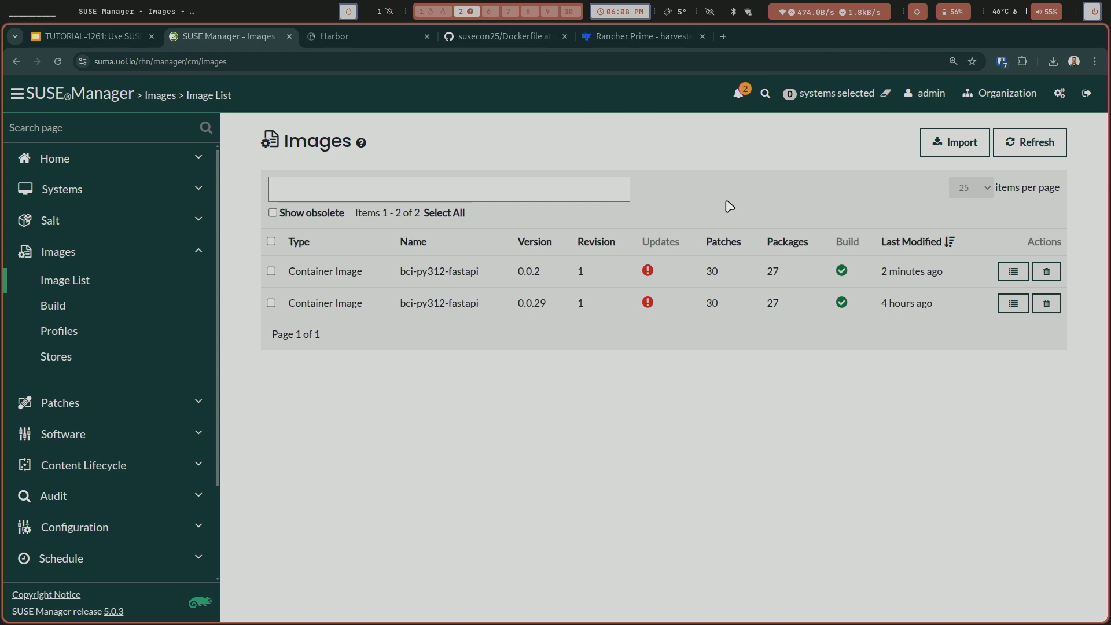
# Switch to the terminal, list the files in the susecon2025 repository and open the Dockerfile in Vim with enlarged text.
pyautogui.press('super+1')
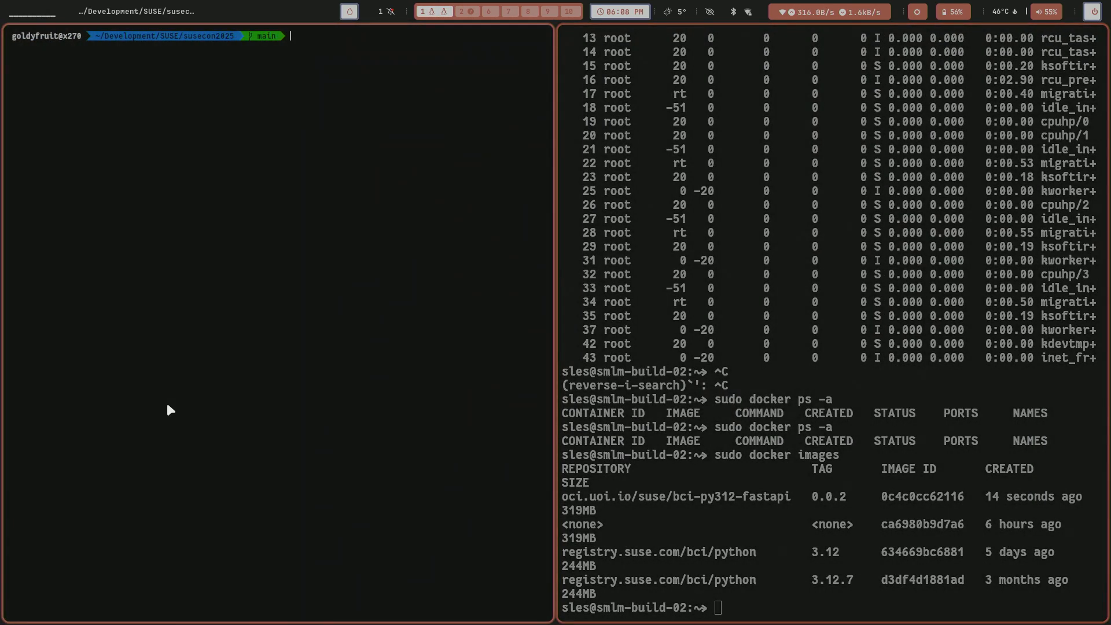
pyautogui.press('super+f')
pyautogui.hotkey('ctrl', 'c')
pyautogui.write('ls -l')
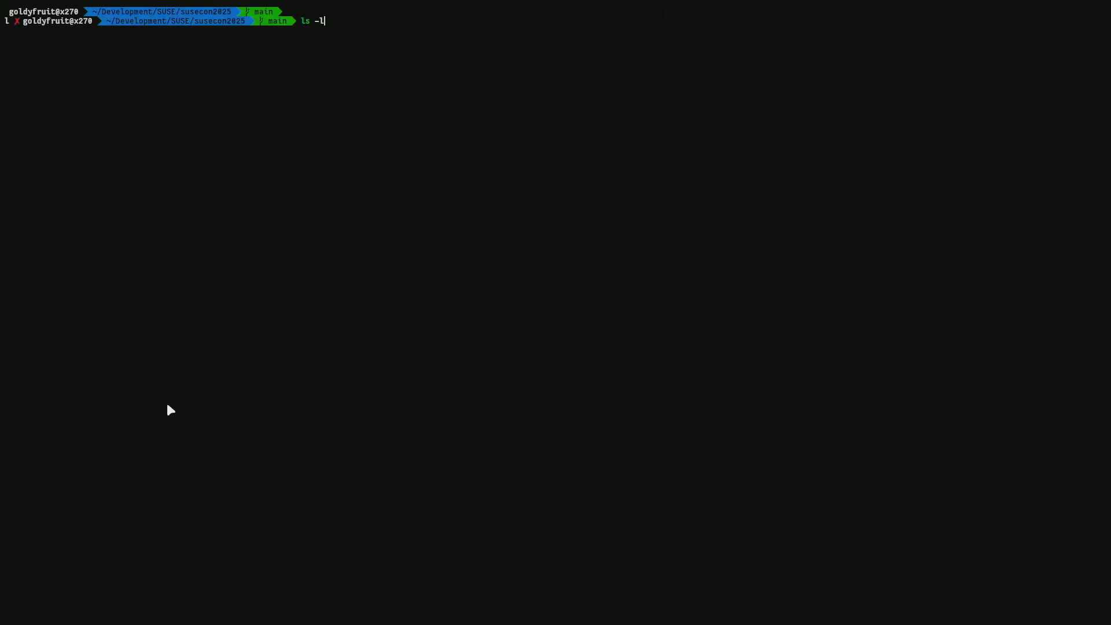
pyautogui.press('Return')
pyautogui.write('vim Dockerfile')
pyautogui.press('Return')
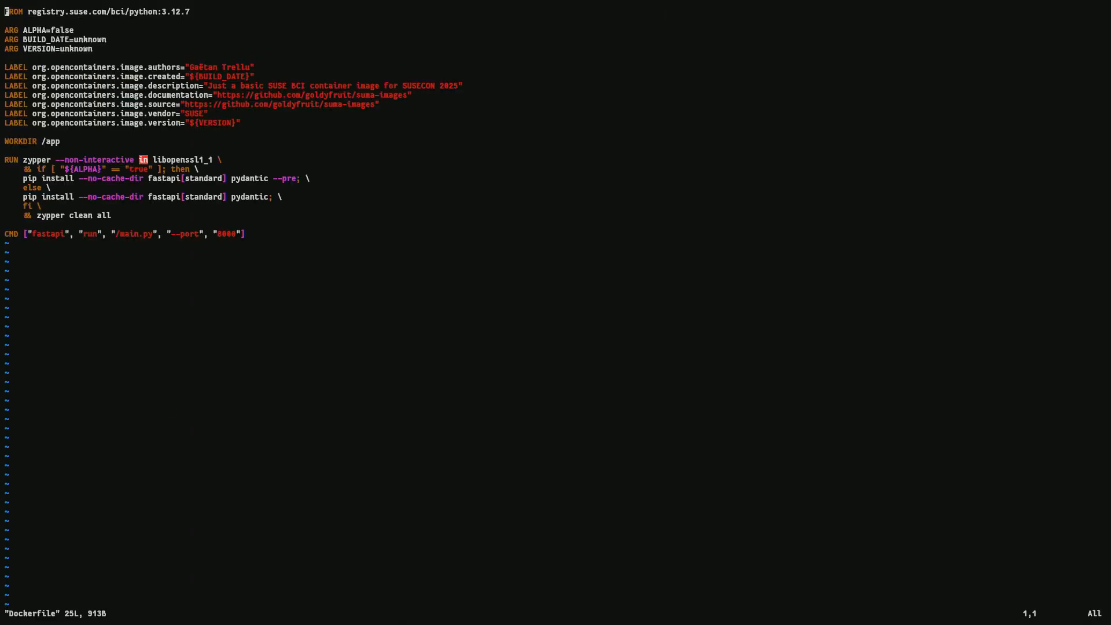
pyautogui.hotkey('ctrl', '+')
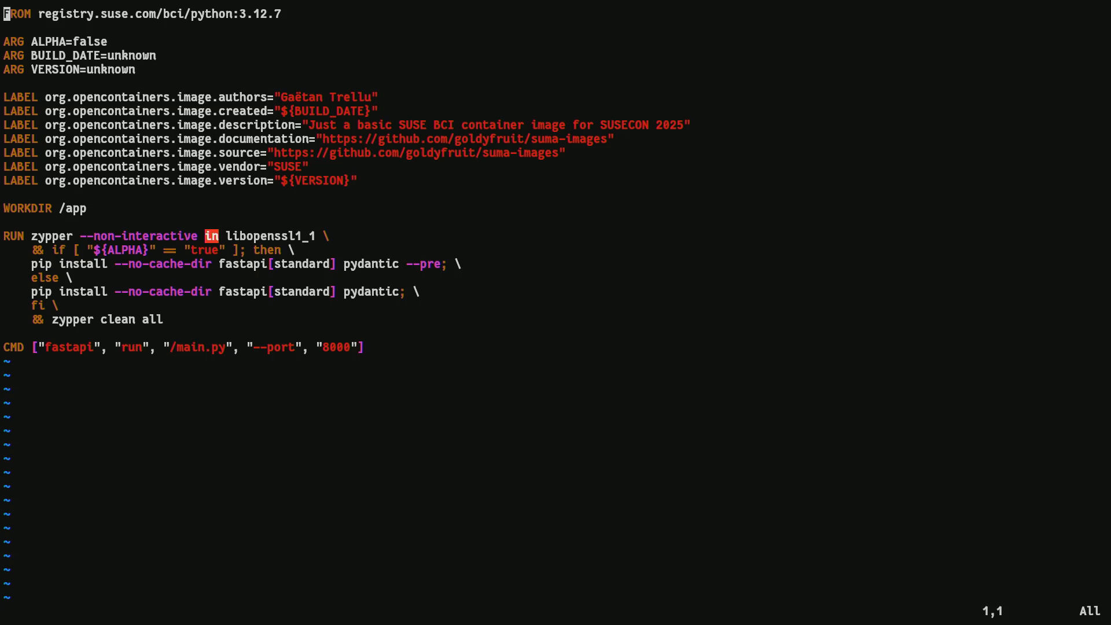
# Remove the trailing ".7" from the BCI Python base image tag in the Dockerfile and save the file.
pyautogui.press('l')
pyautogui.press('l')
pyautogui.press('l')
pyautogui.press('l')
pyautogui.press('l')
pyautogui.press('l')
pyautogui.press('l')
pyautogui.press('l')
pyautogui.press('l')
pyautogui.press('l')
pyautogui.press('l')
pyautogui.press('l')
pyautogui.press('l')
pyautogui.press('l')
pyautogui.press('l')
pyautogui.press('l')
pyautogui.press('l')
pyautogui.press('l')
pyautogui.press('l')
pyautogui.press('l')
pyautogui.press('x')
pyautogui.press('x')
pyautogui.hotkey('shift', 'z')
pyautogui.hotkey('shift', 'z')
# Commit the Dockerfile with the message "User newer image" and push the commit to the remote repository.
pyautogui.write('git add ')
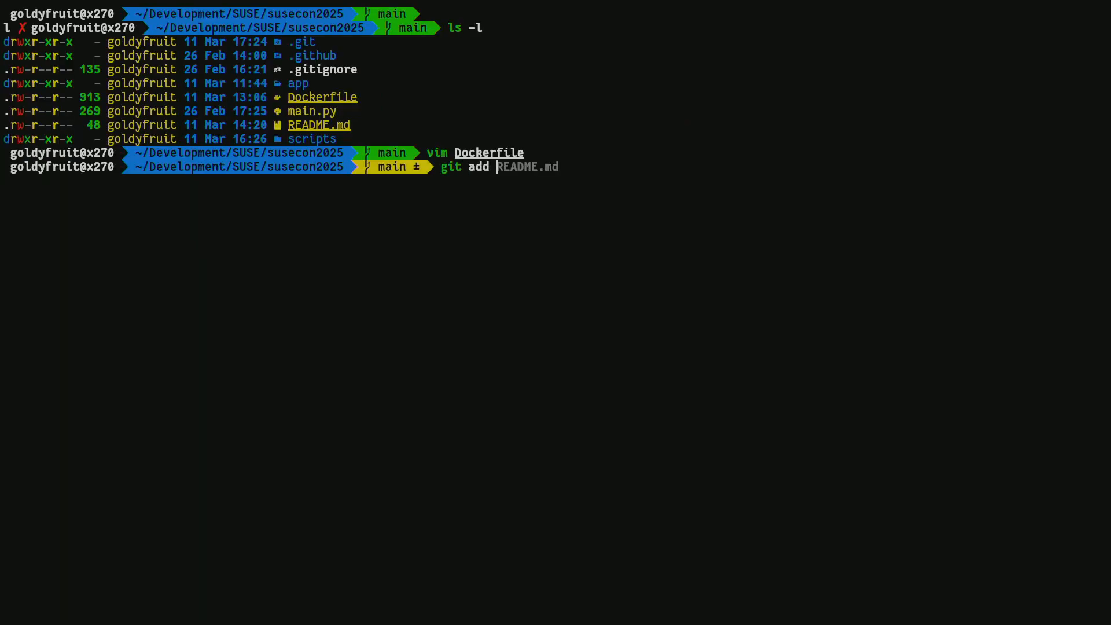
pyautogui.write('Dockerfile')
pyautogui.press('Return')
pyautogui.write('git c')
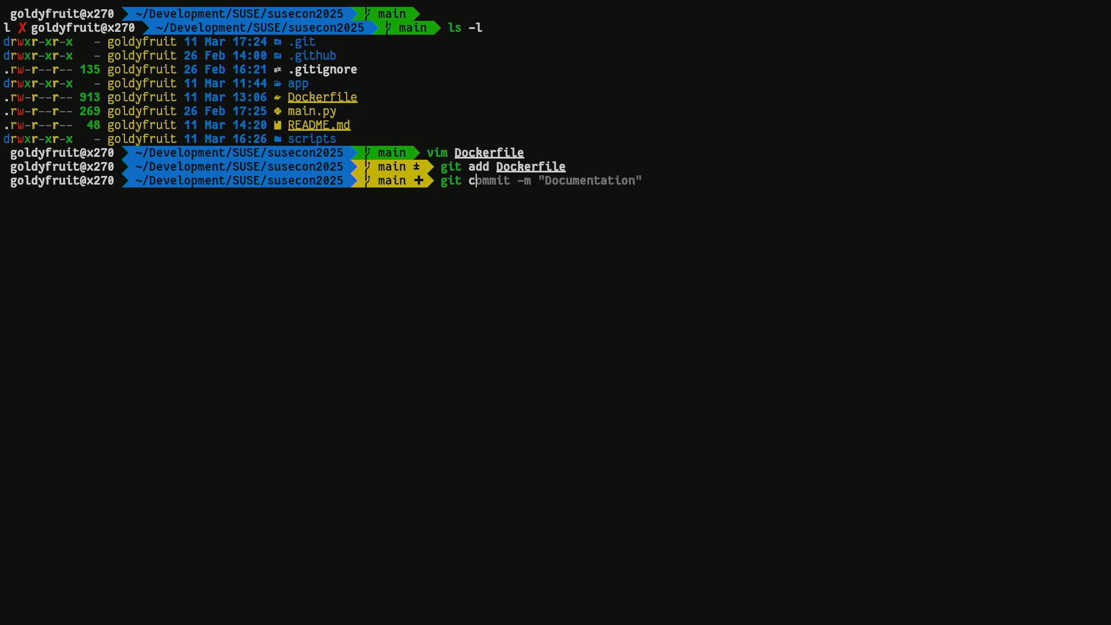
pyautogui.press('Right')
pyautogui.press('BackSpace')
pyautogui.press('BackSpace')
pyautogui.press('BackSpace')
pyautogui.press('BackSpace')
pyautogui.press('BackSpace')
pyautogui.press('BackSpace')
pyautogui.press('BackSpace')
pyautogui.press('BackSpace')
pyautogui.press('BackSpace')
pyautogui.press('BackSpace')
pyautogui.press('BackSpace')
pyautogui.press('BackSpace')
pyautogui.press('BackSpace')
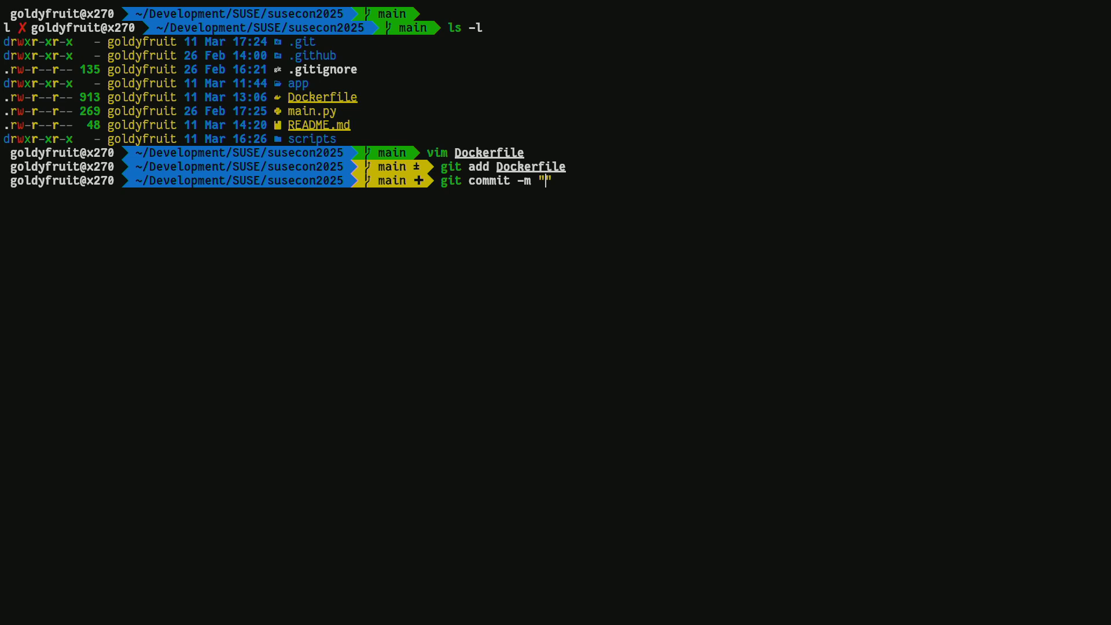
pyautogui.write('User n')
pyautogui.write('ewer image')
pyautogui.press('Return')
pyautogui.write('git push')
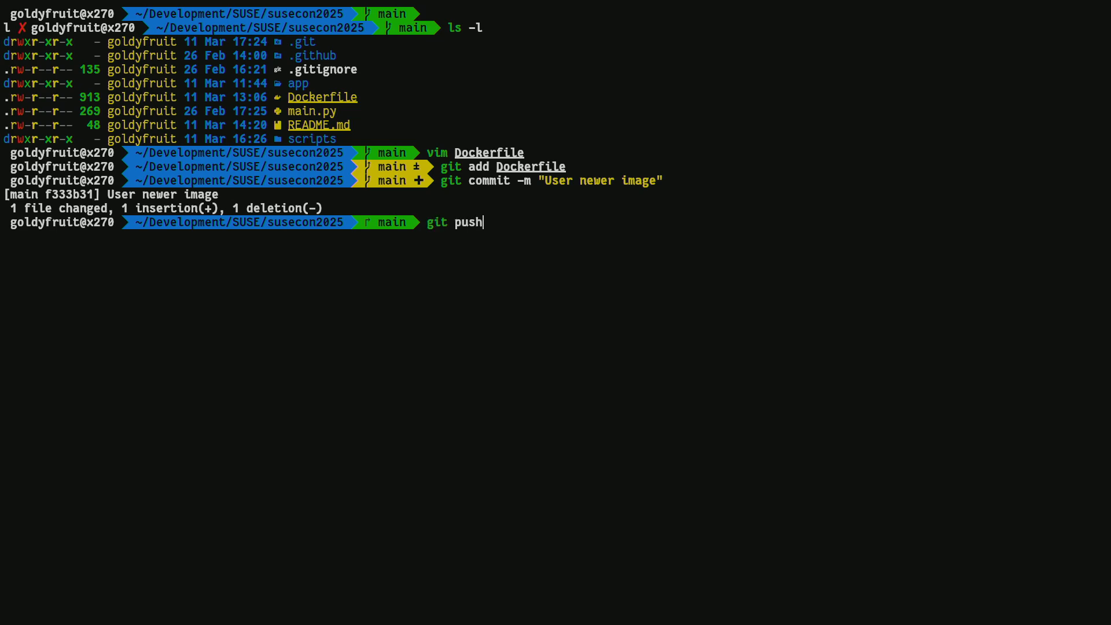
pyautogui.press('Return')
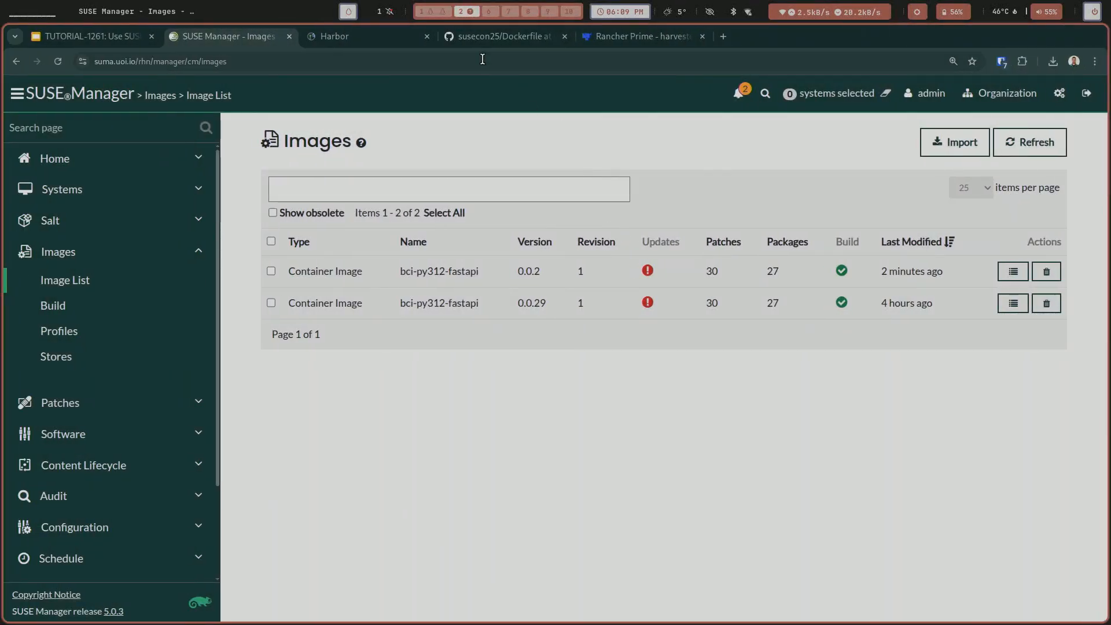
# Switch to the GitHub repository in the browser and examine the build-image-via-smlm job log of the "User newer image" workflow run.
pyautogui.click(475, 39)
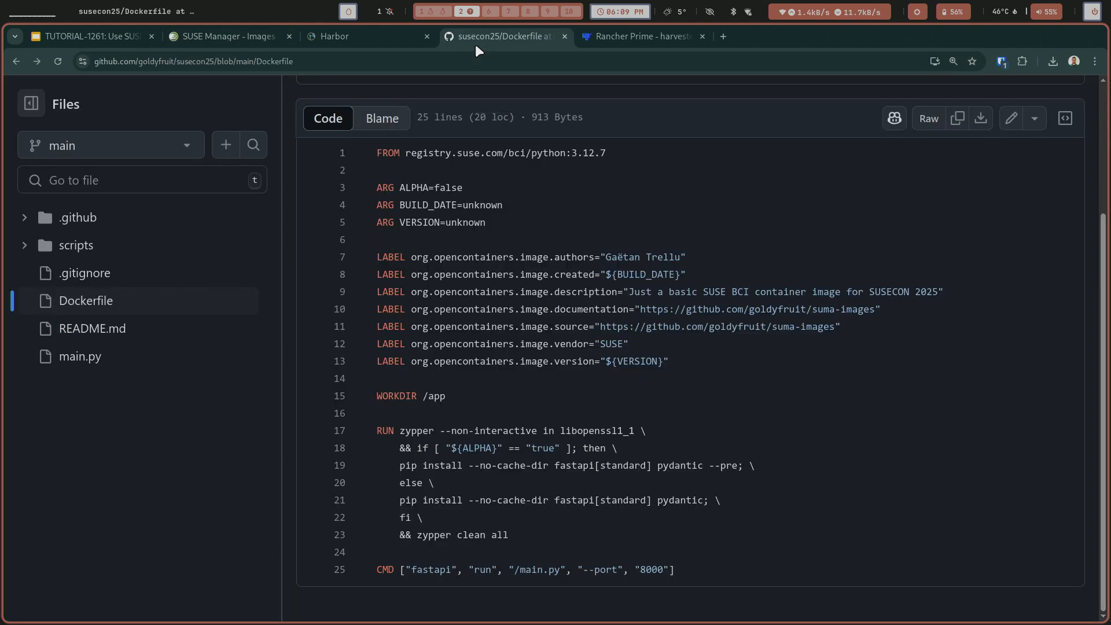
pyautogui.scroll(3, 303, 110)
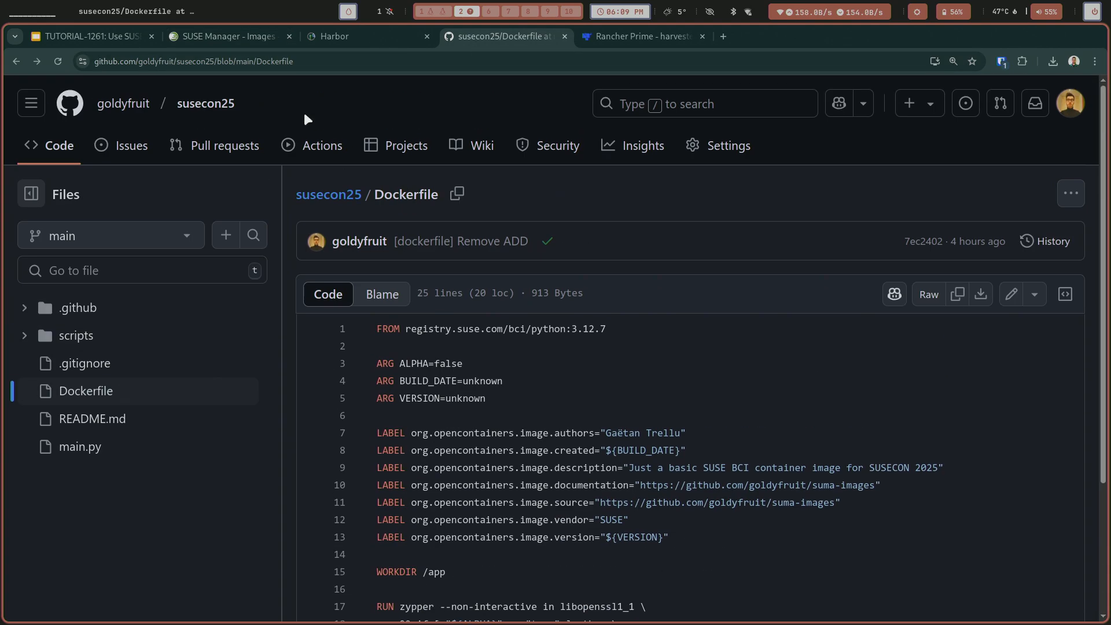
pyautogui.click(321, 146)
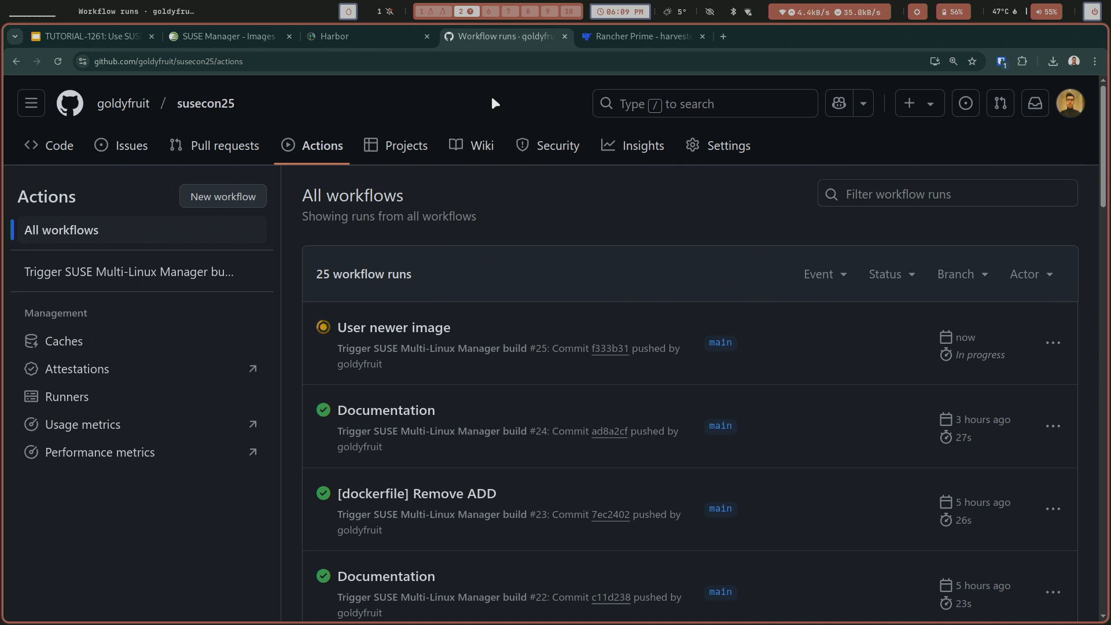
pyautogui.click(432, 329)
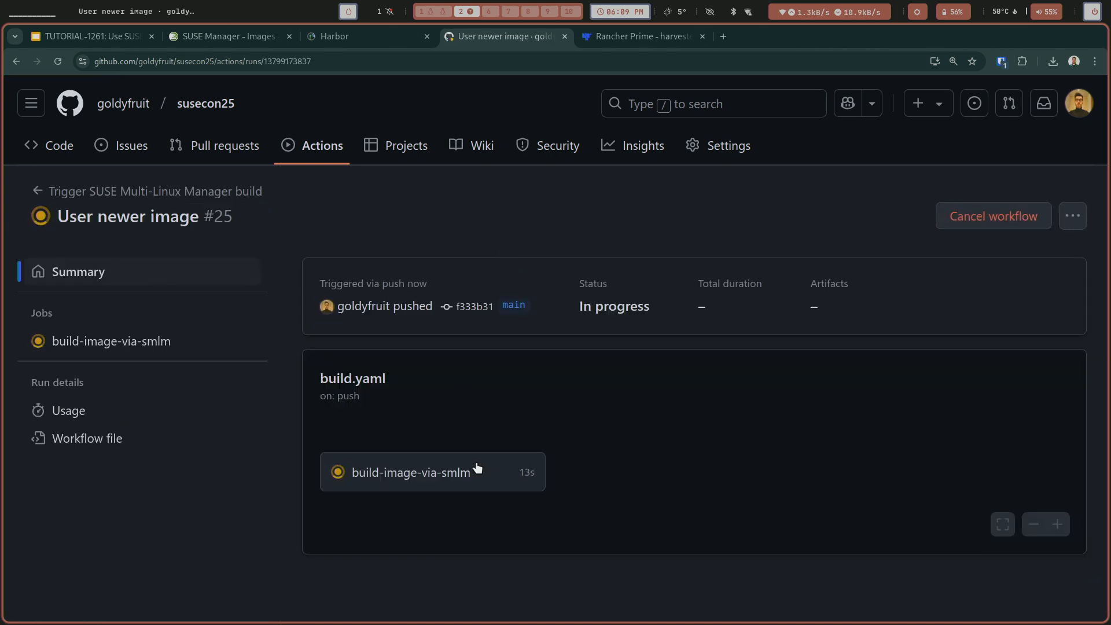
pyautogui.click(471, 475)
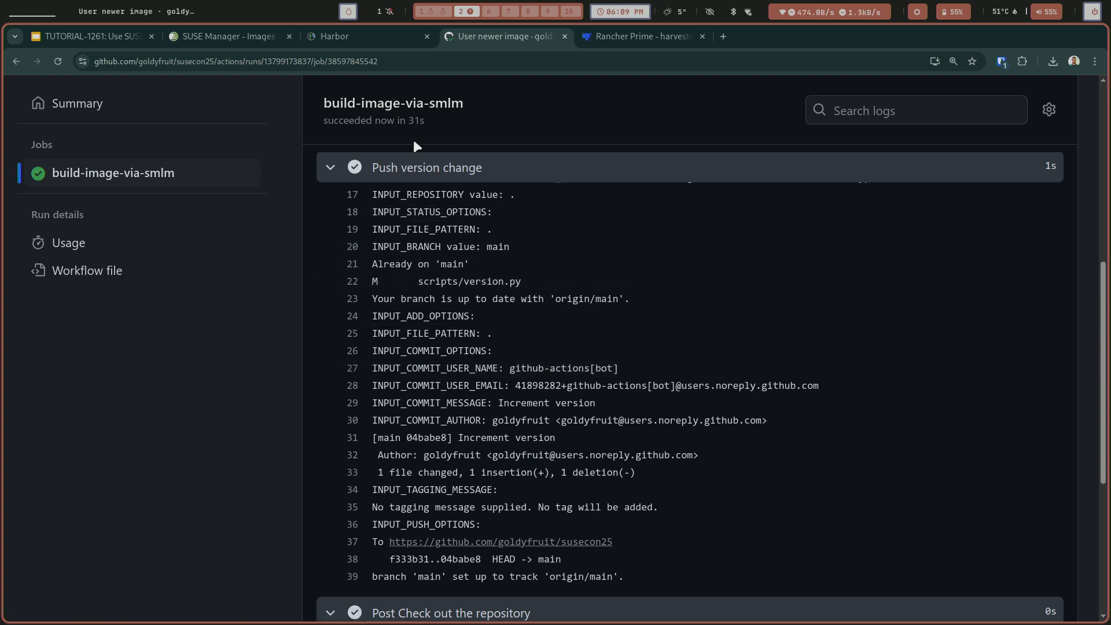
pyautogui.scroll(10, 411, 138)
pyautogui.click(325, 148)
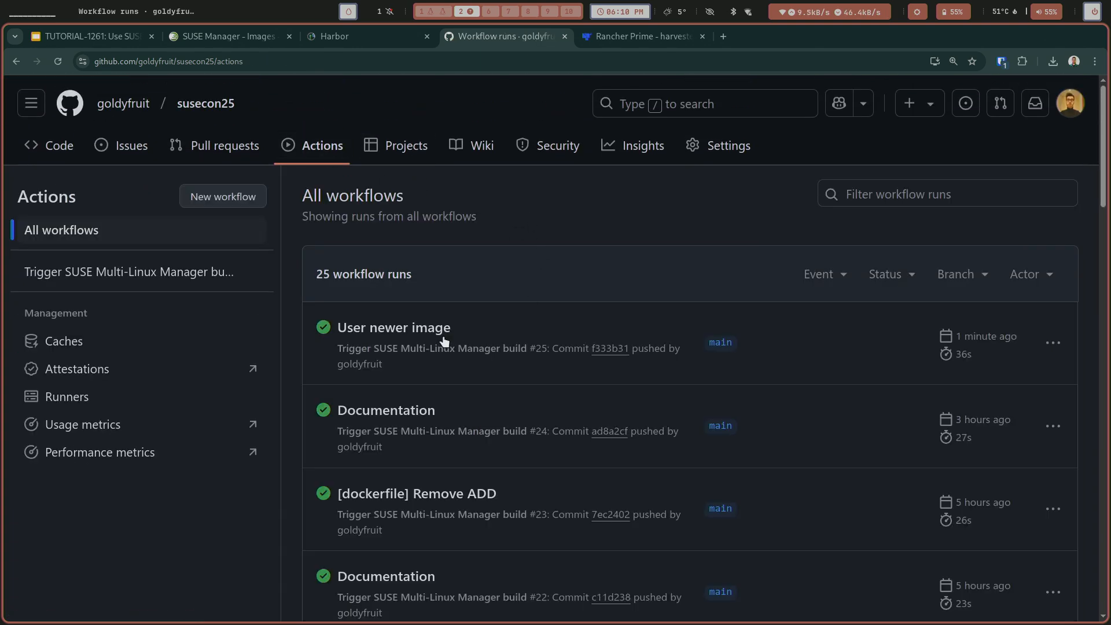
# Switch to SUSE Manager, reload the image list and review the overview of bci-py312-fastapi version 0.0.30.
pyautogui.click(252, 41)
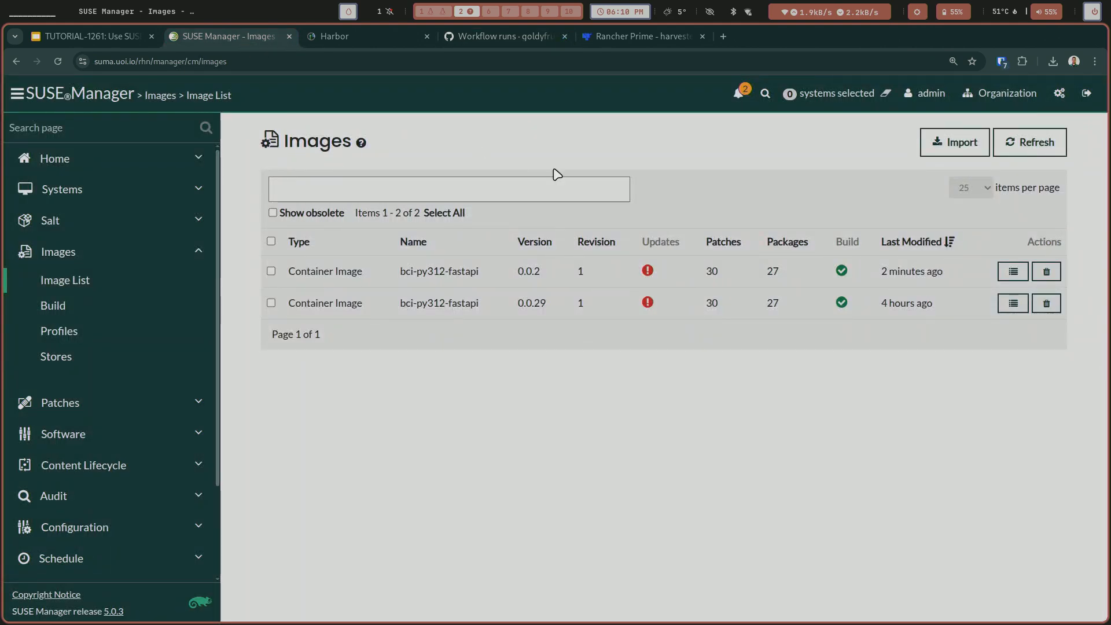
pyautogui.click(1014, 142)
pyautogui.click(1013, 143)
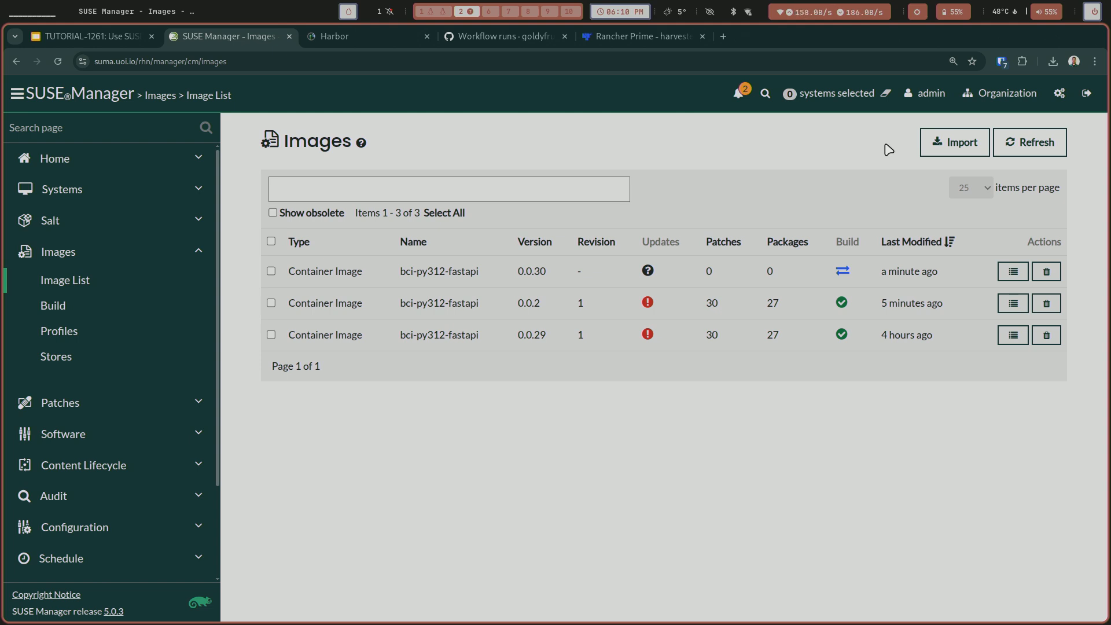
pyautogui.click(1030, 148)
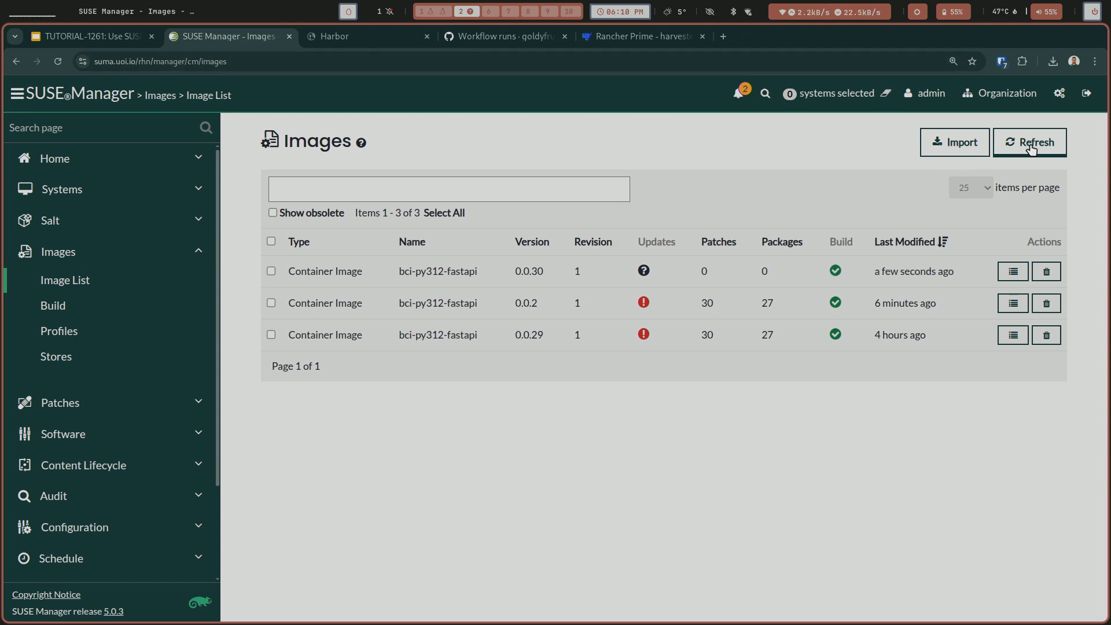
pyautogui.click(1013, 282)
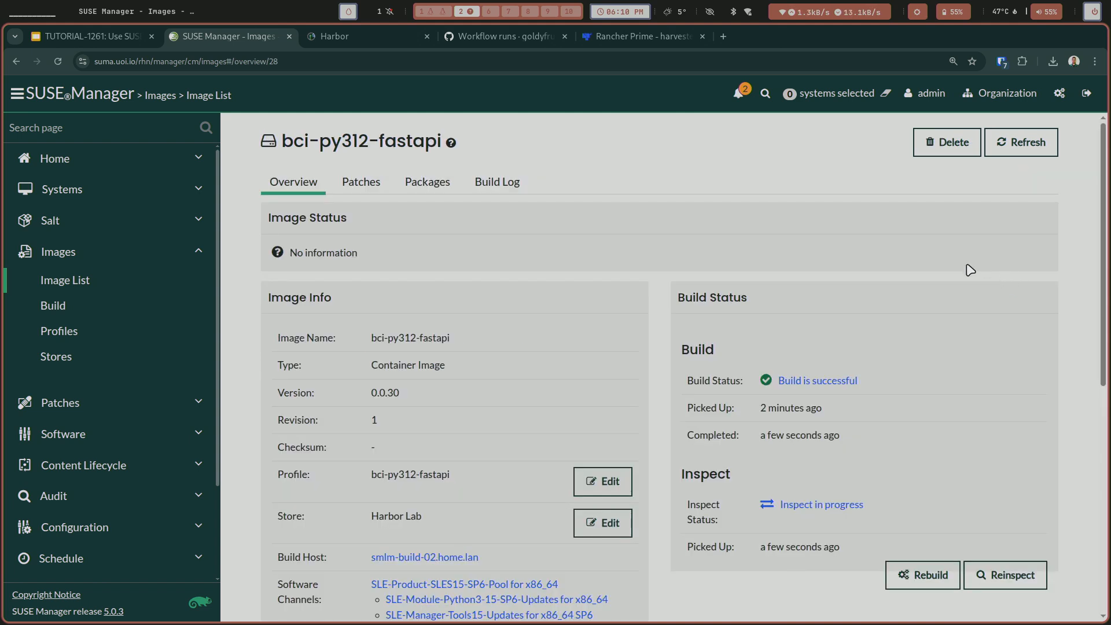
pyautogui.scroll(-1, 908, 379)
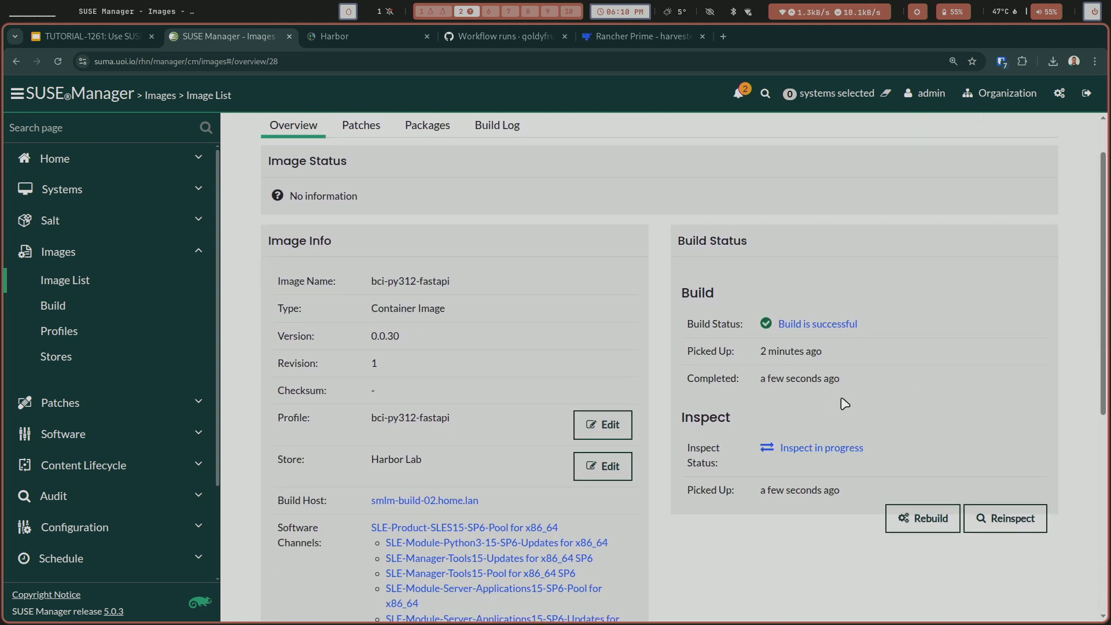
# Open the image inspect event for version 0.0.30 and review the event history of the smlm-build-02.home.lan build host.
pyautogui.click(821, 447)
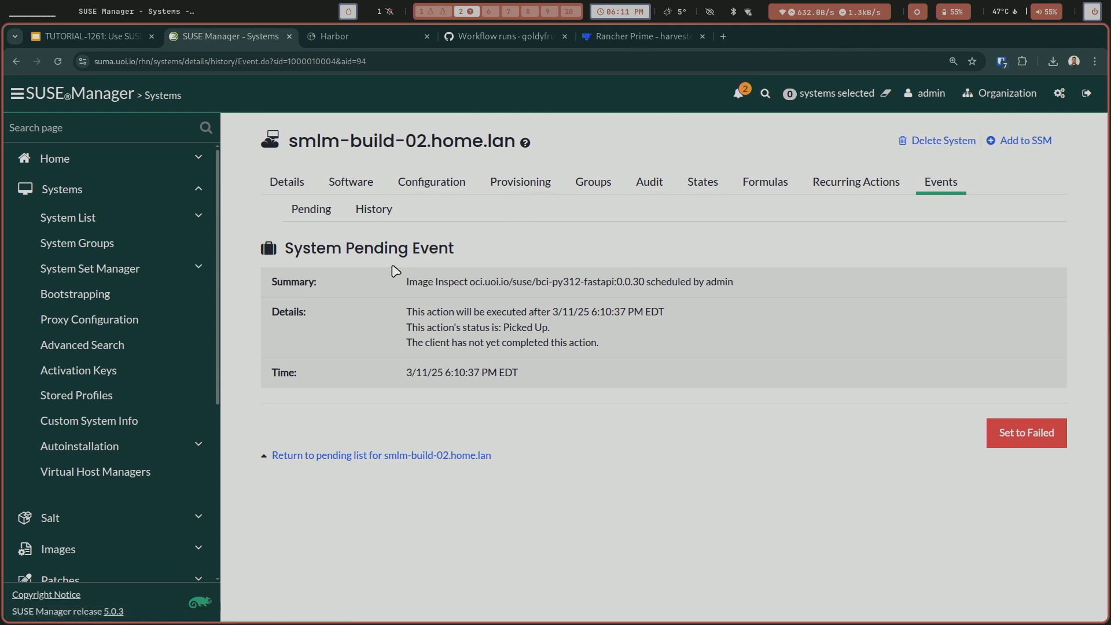
pyautogui.click(375, 209)
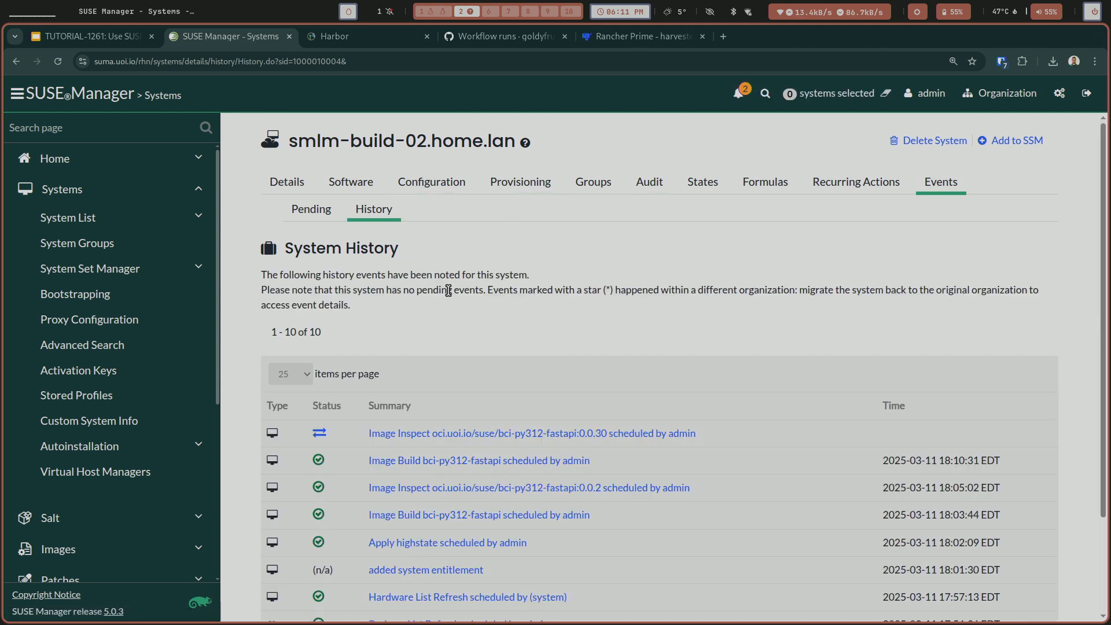
pyautogui.scroll(-1, 456, 301)
pyautogui.scroll(-3, 455, 301)
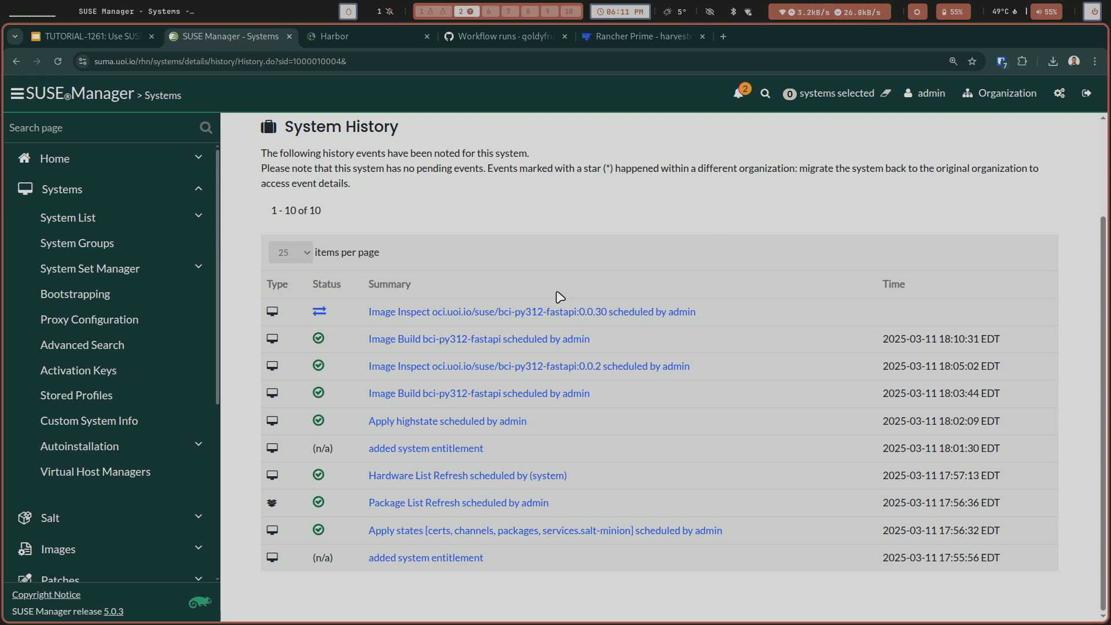
# Open the latest bci-py312-fastapi image build event and read through its registry login, build and push results.
pyautogui.click(526, 338)
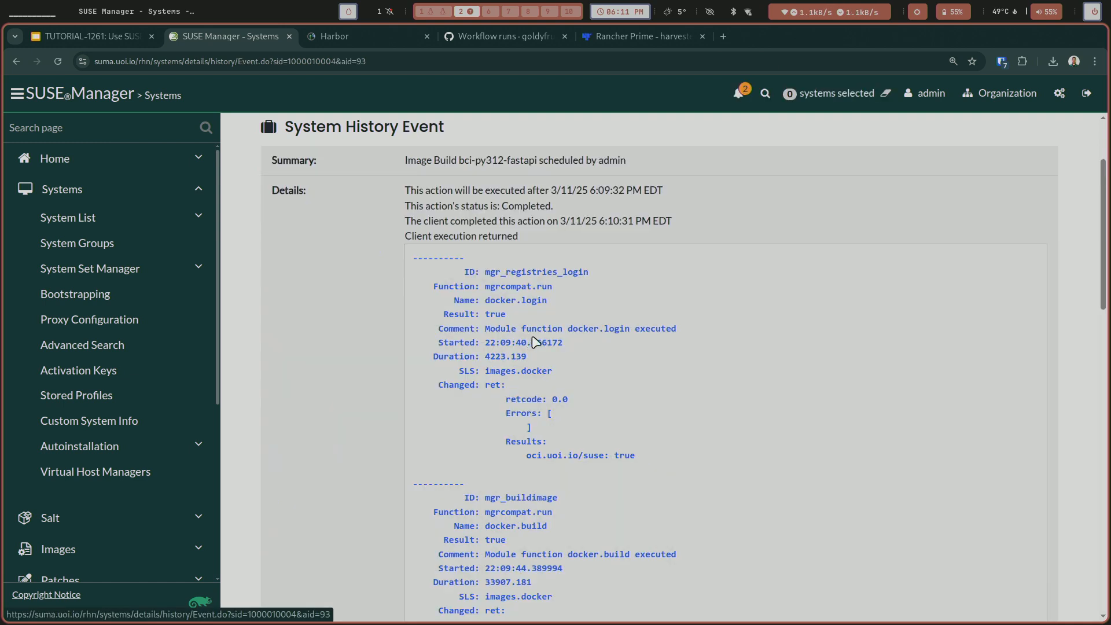
pyautogui.scroll(-2, 581, 350)
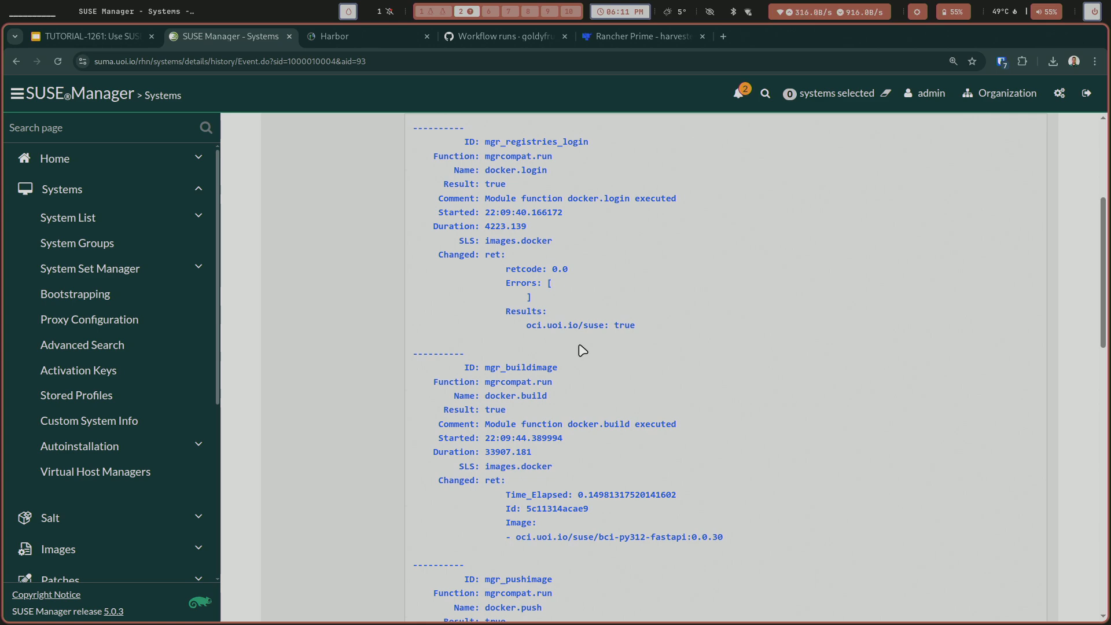
pyautogui.scroll(4, 581, 350)
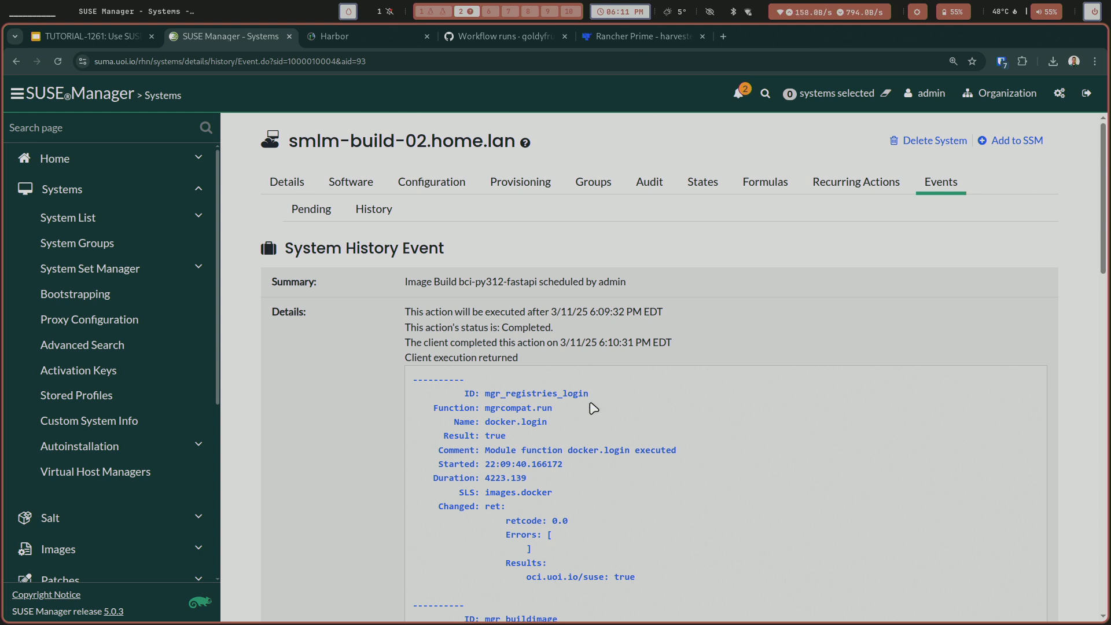
pyautogui.scroll(-2, 595, 425)
pyautogui.scroll(-2, 596, 427)
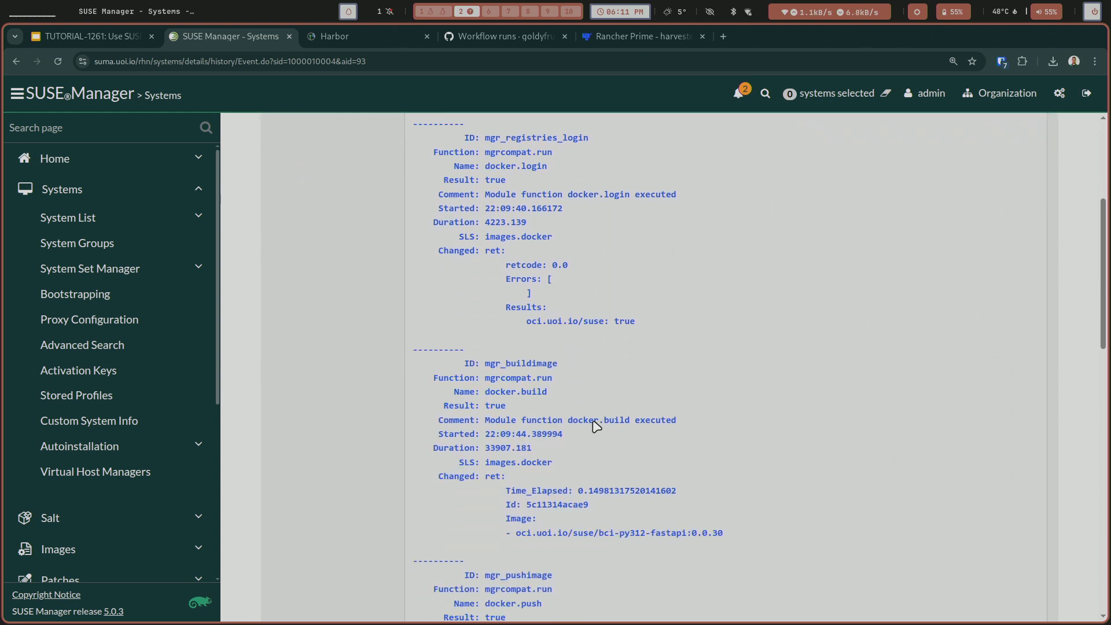
pyautogui.scroll(-3, 594, 423)
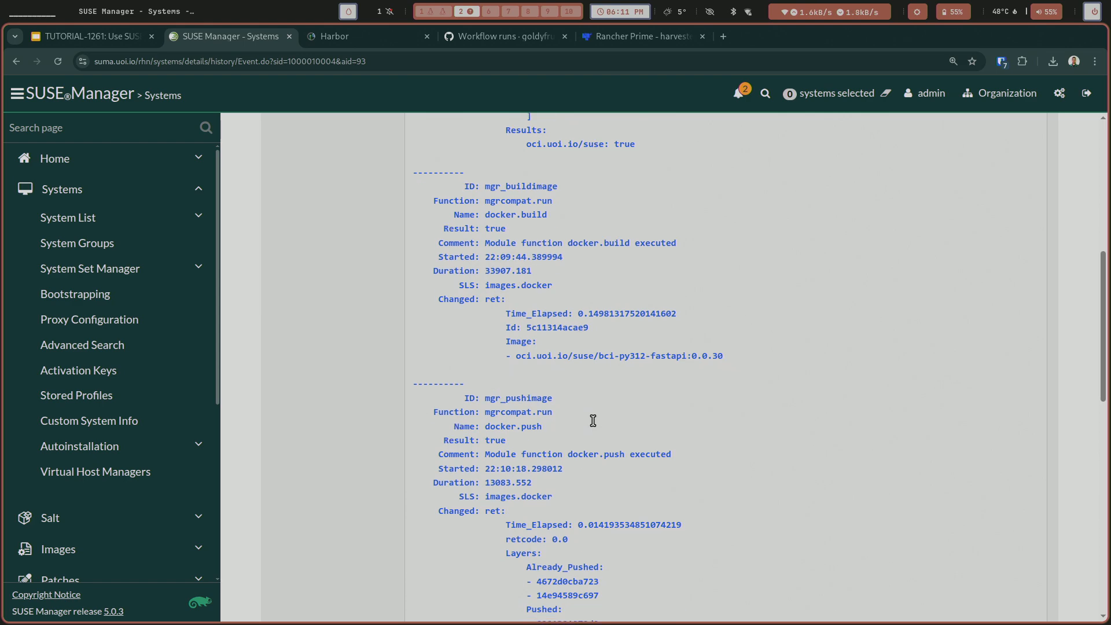
# Read through the push, registry logout and log collection results of the bci-py312-fastapi 0.0.30 build event.
pyautogui.scroll(-6, 594, 423)
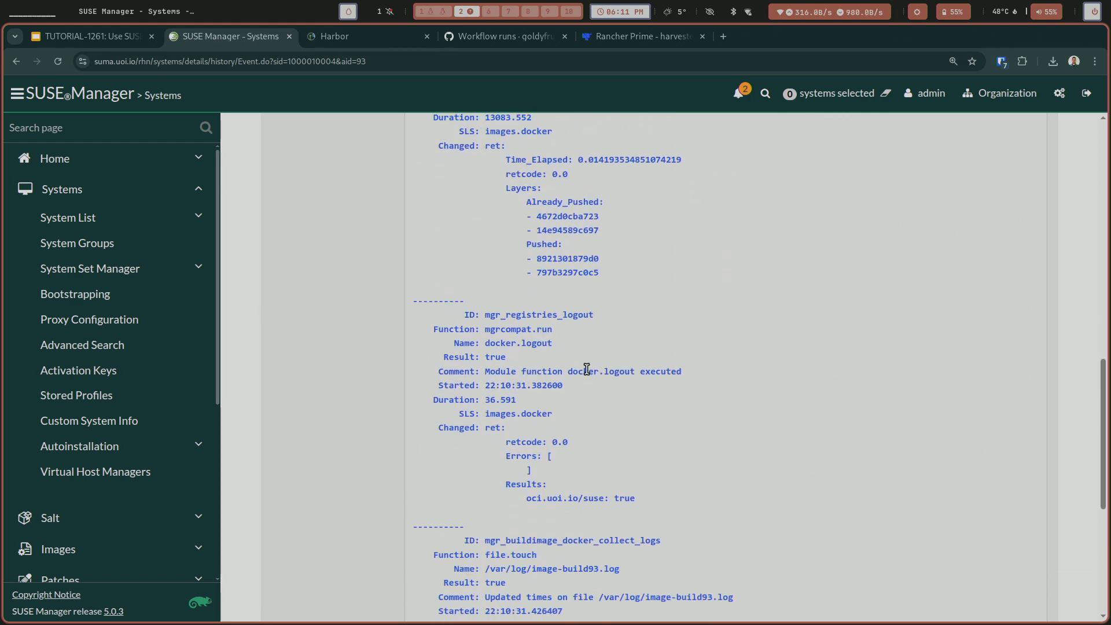
pyautogui.scroll(-4, 587, 367)
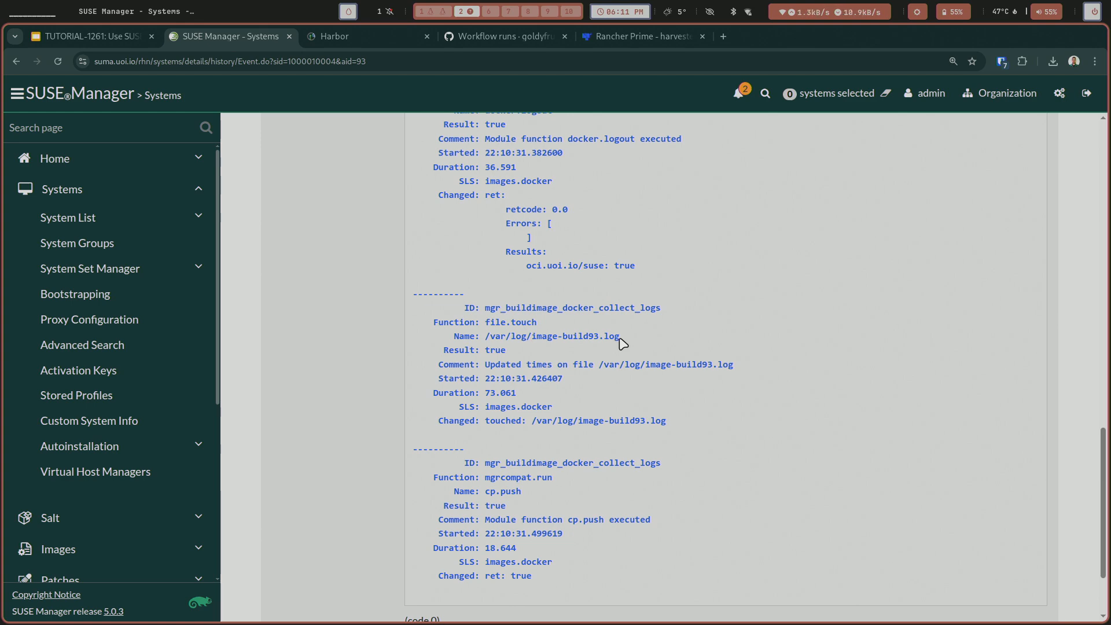
pyautogui.scroll(8, 602, 285)
# Switch to Harbor and refresh the artifacts list of the bci-py312-fastapi repository.
pyautogui.click(359, 36)
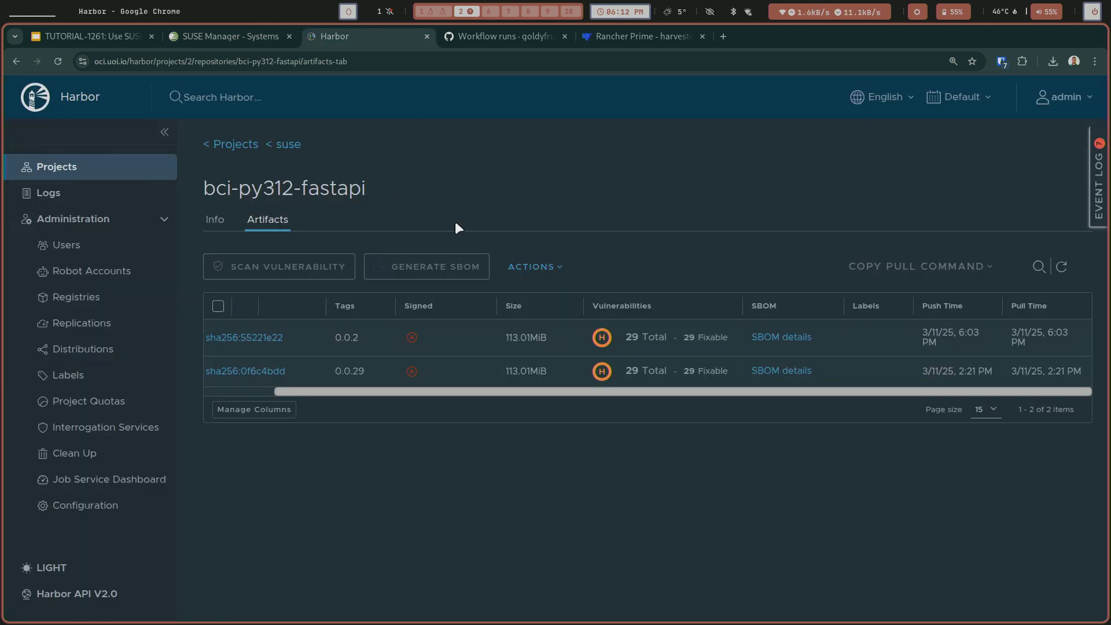
pyautogui.click(1061, 265)
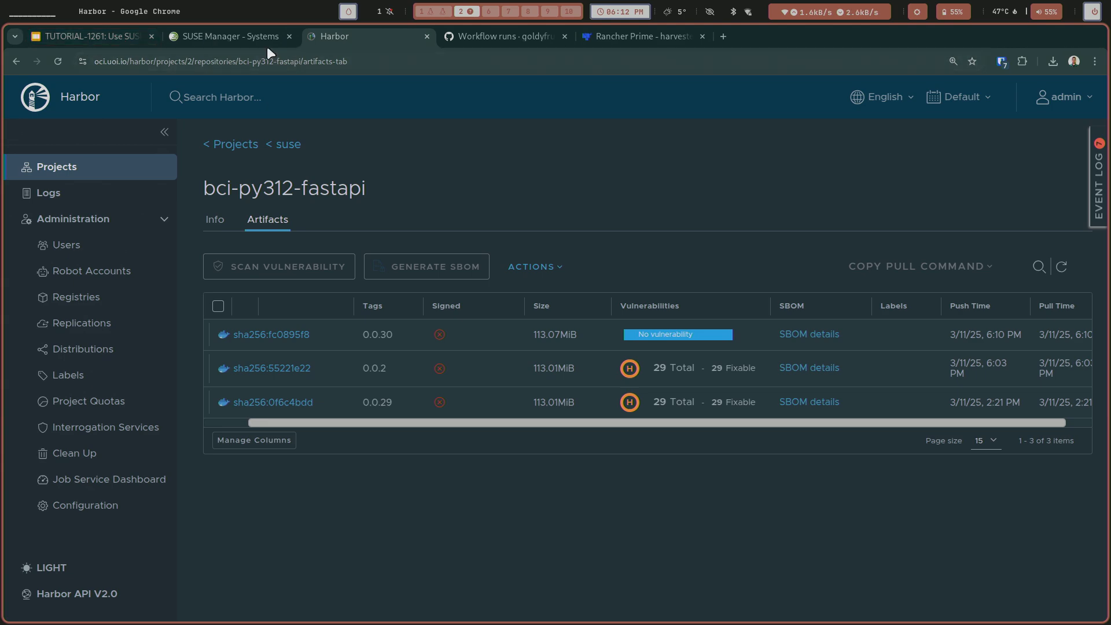
# Return to the image list in SUSE Manager and review the patches, packages and overview of bci-py312-fastapi version 0.0.30.
pyautogui.click(231, 37)
pyautogui.scroll(8, 353, 258)
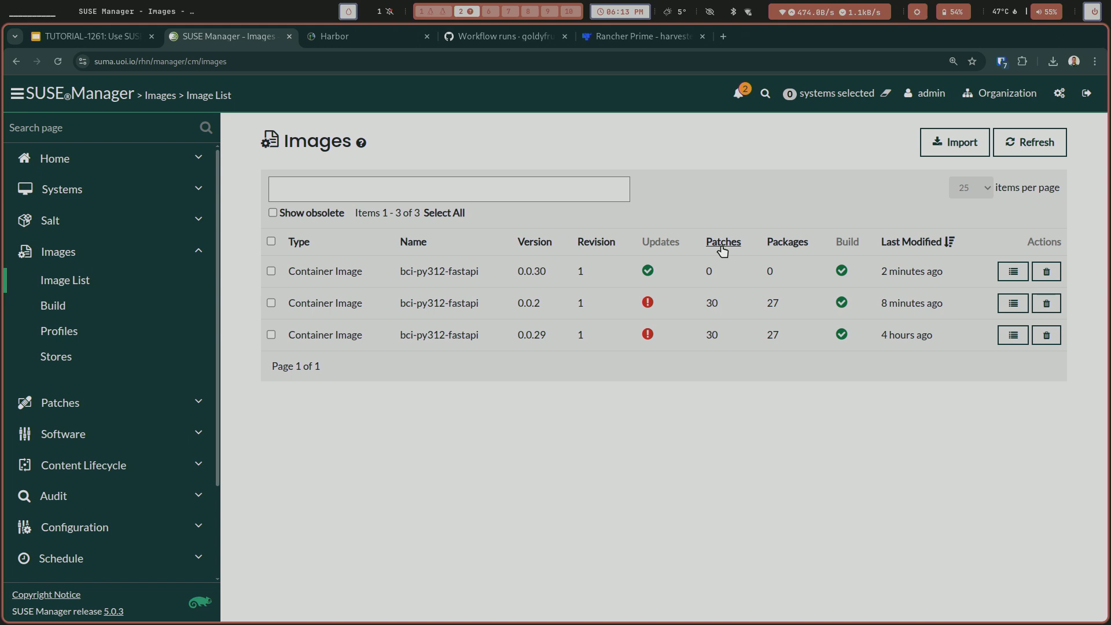
pyautogui.click(1012, 271)
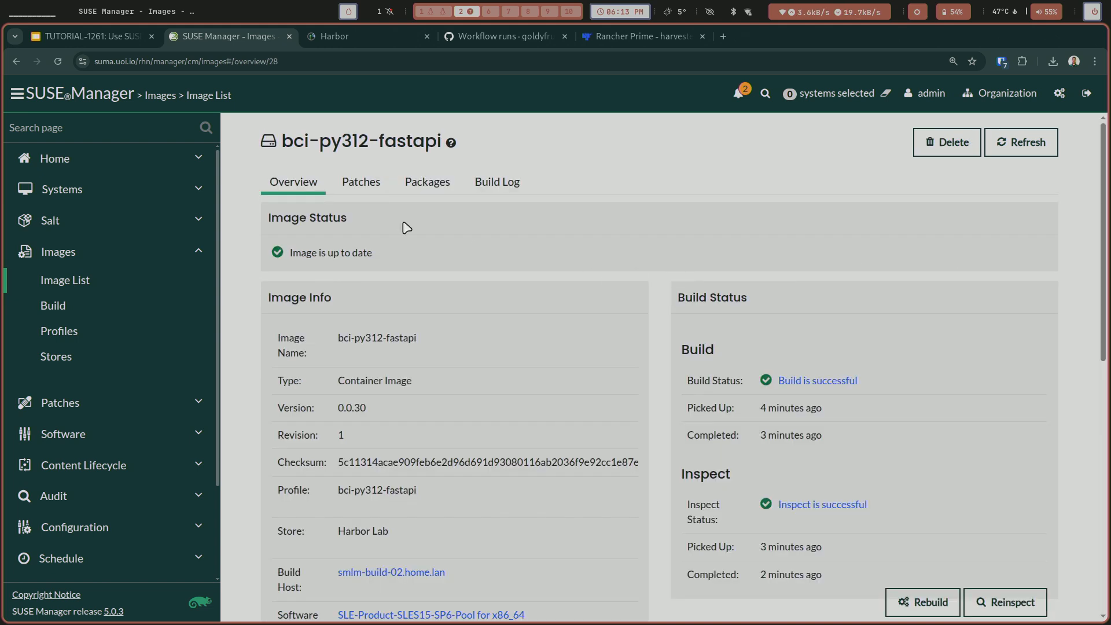
pyautogui.click(370, 193)
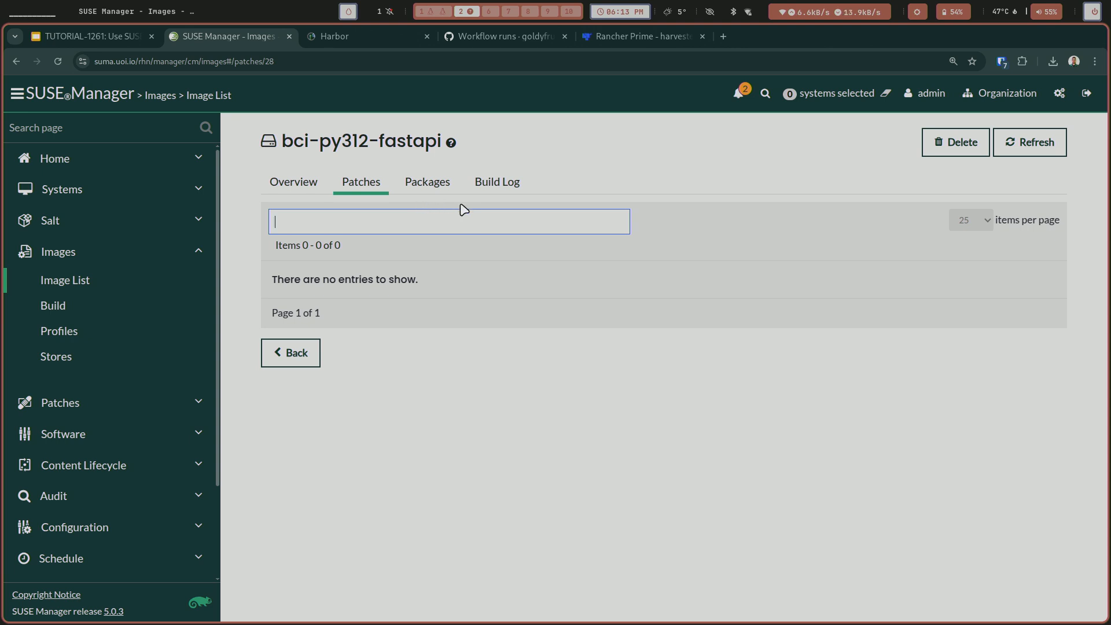
pyautogui.click(428, 183)
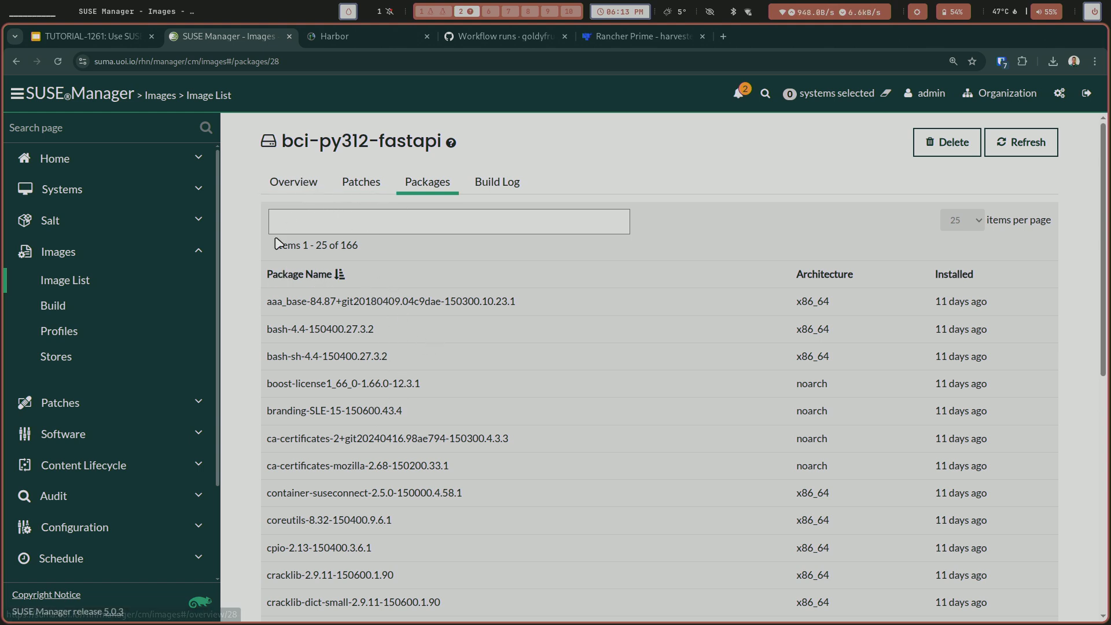
pyautogui.click(289, 180)
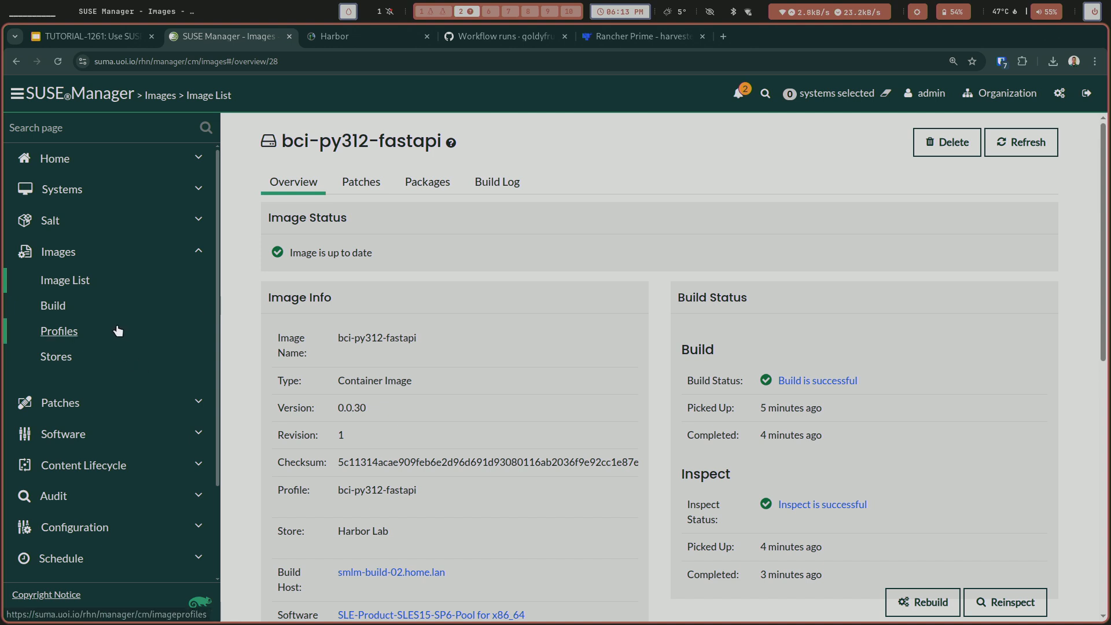
# Open bci-py312-fastapi version 0.0.2 from the image list and look through its installed packages.
pyautogui.click(74, 289)
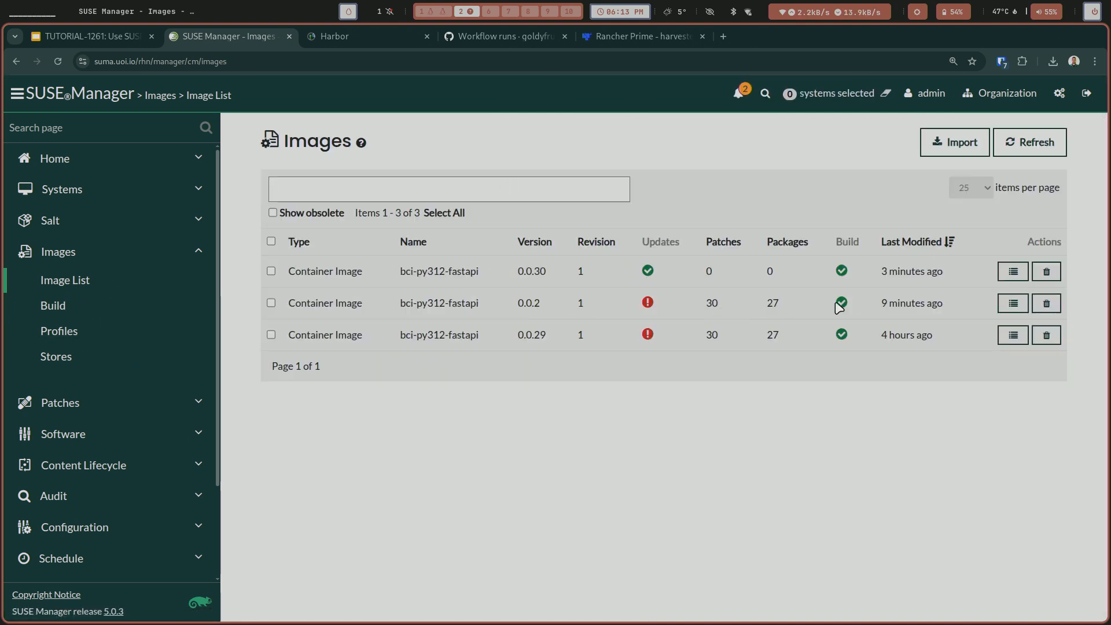
pyautogui.click(1003, 303)
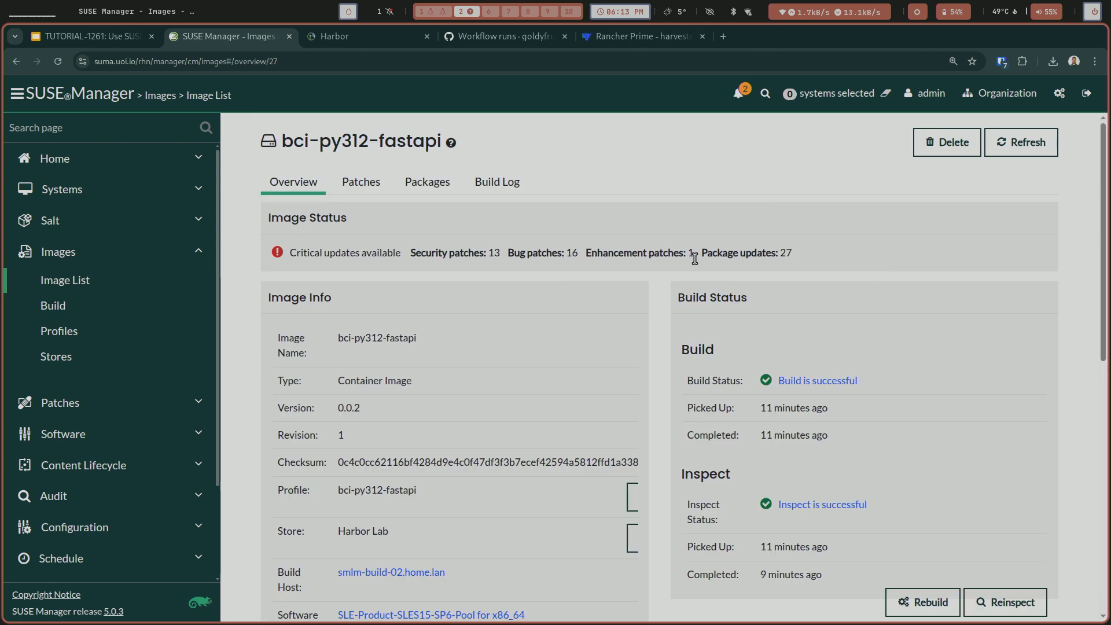
pyautogui.click(433, 191)
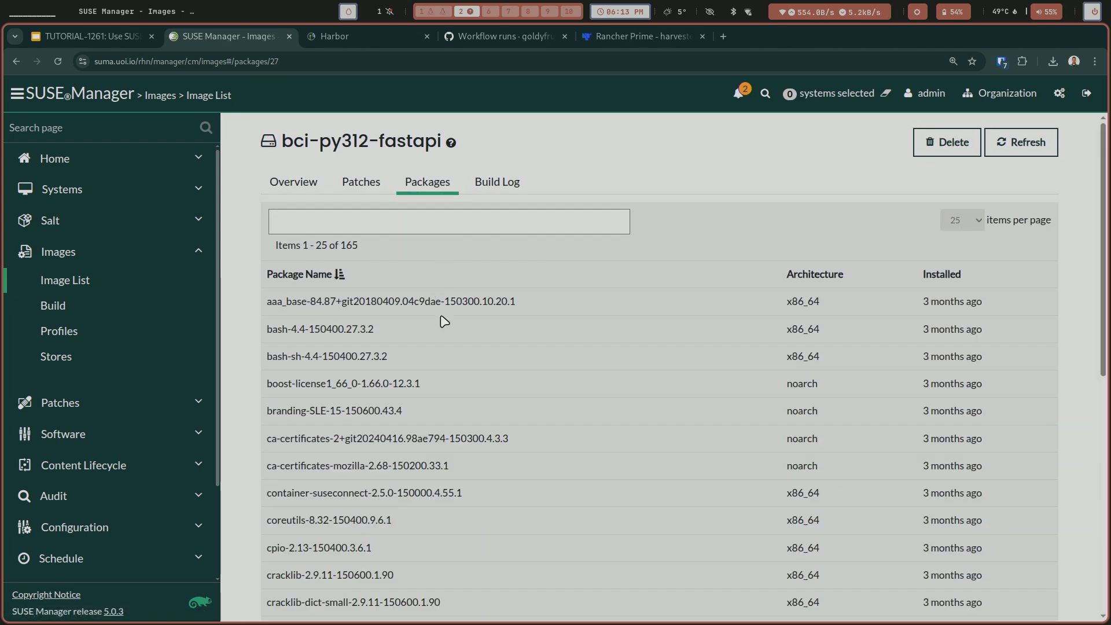
pyautogui.scroll(-7, 444, 322)
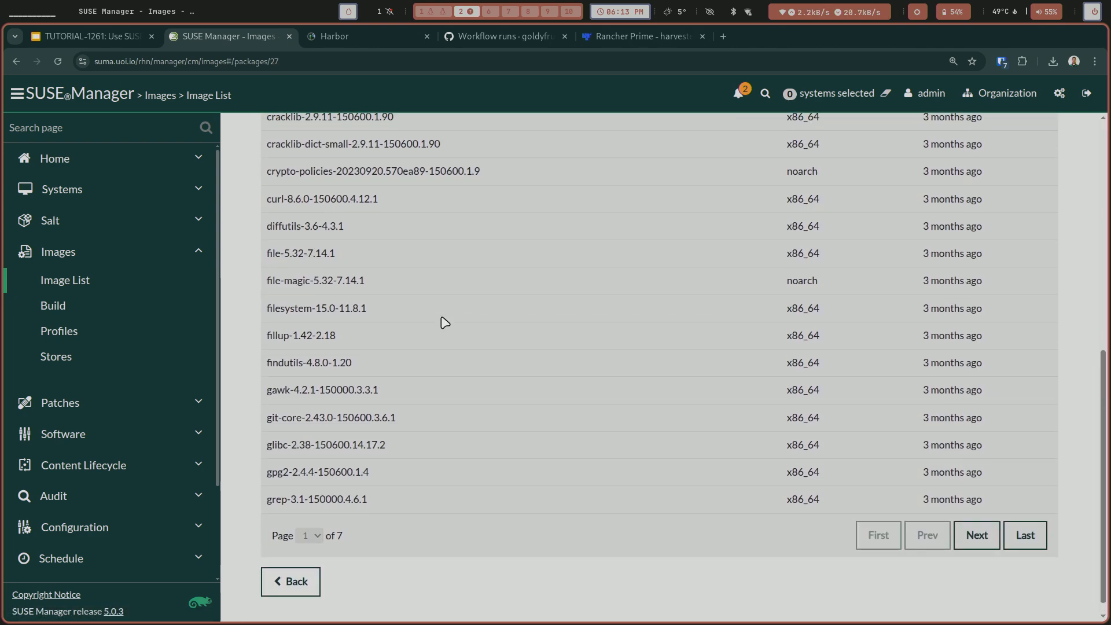
pyautogui.scroll(7, 445, 322)
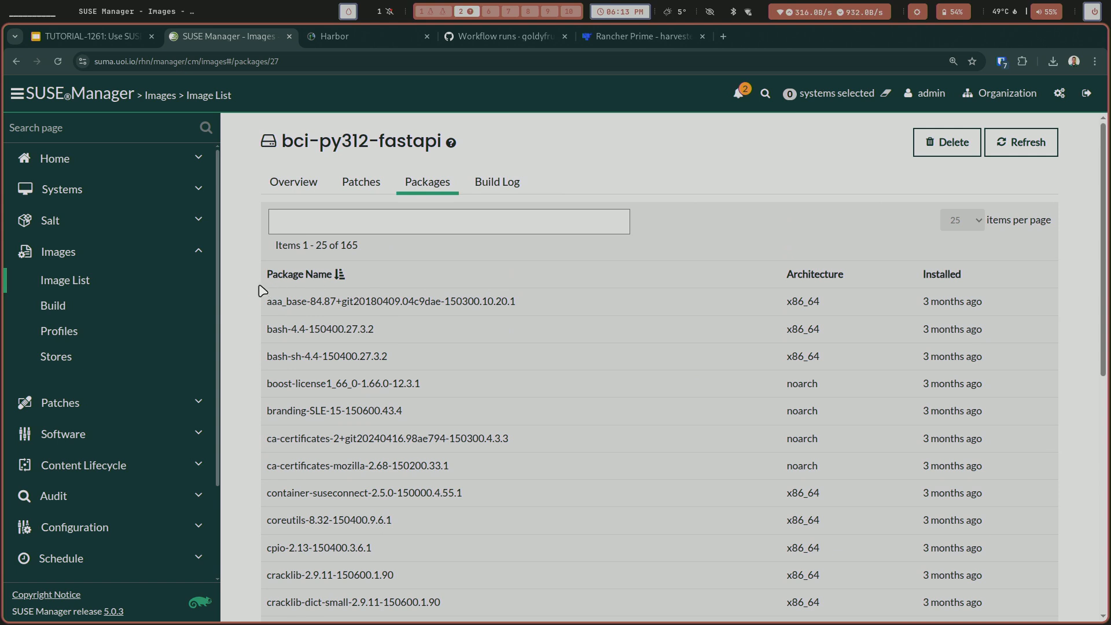
# Open the build log of bci-py312-fastapi version 0.0.30 and highlight its base image line, FROM registry.suse.com/bci/python:3.12.
pyautogui.click(84, 281)
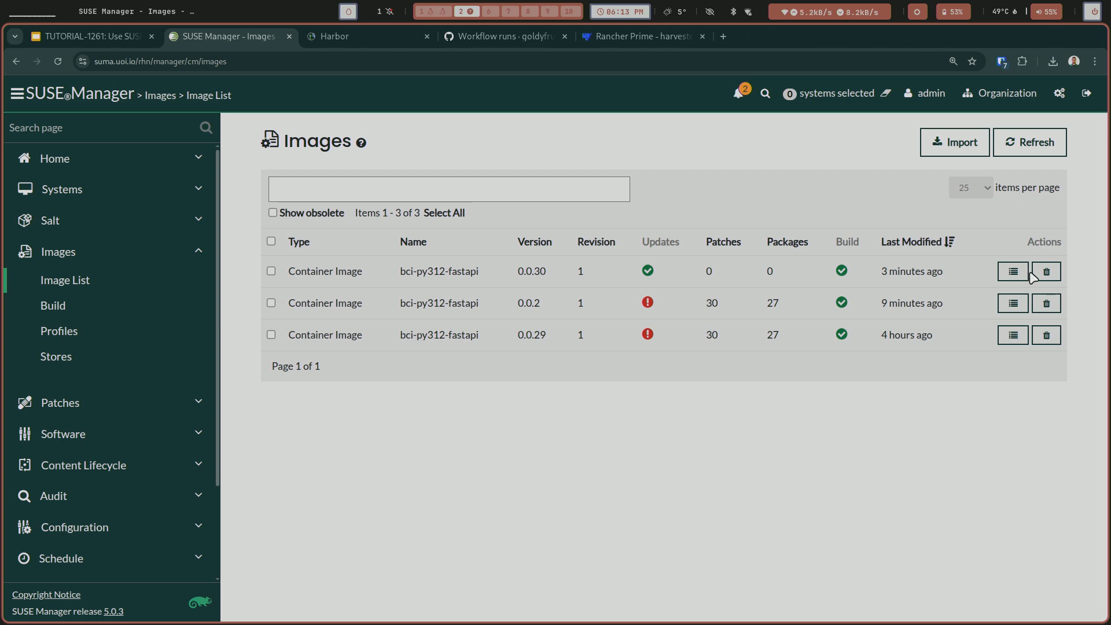
pyautogui.click(1002, 274)
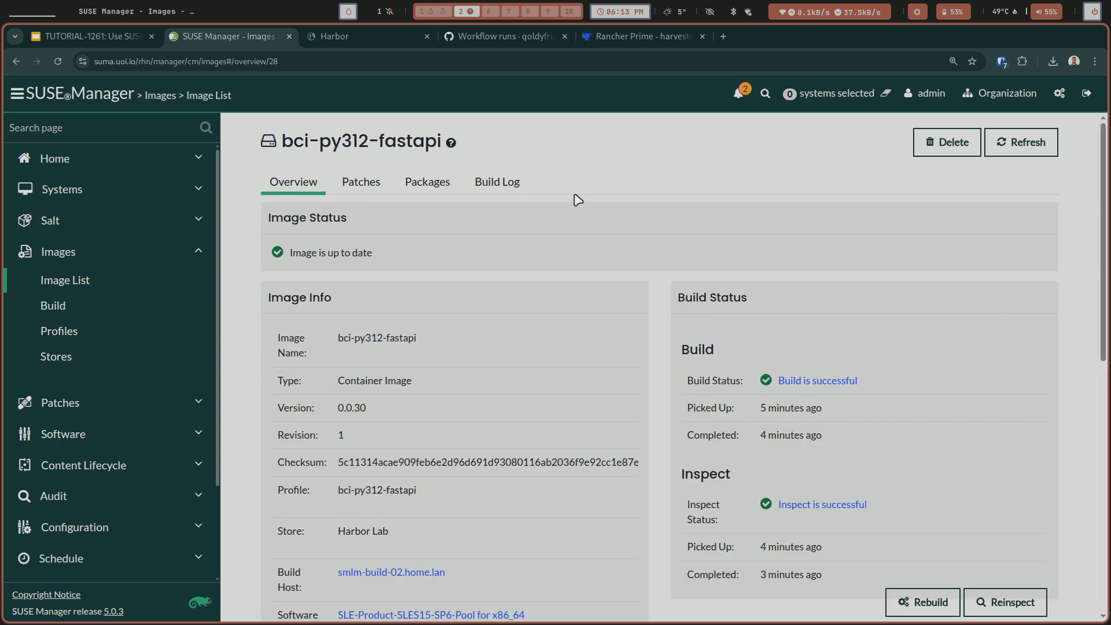
pyautogui.click(503, 197)
pyautogui.scroll(-5, 542, 359)
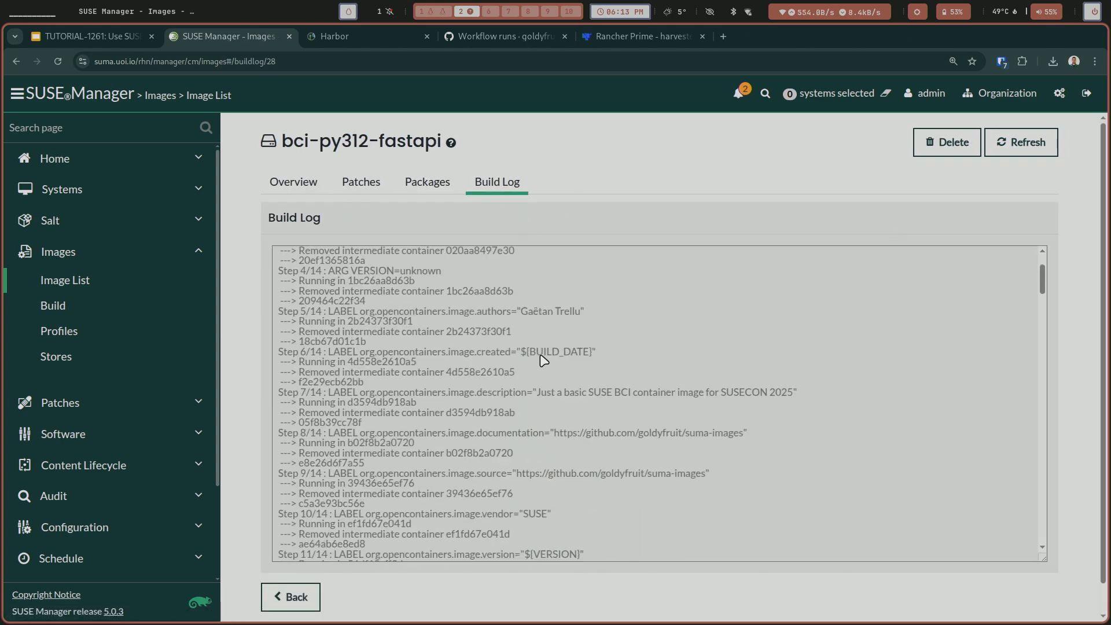
pyautogui.scroll(5, 543, 360)
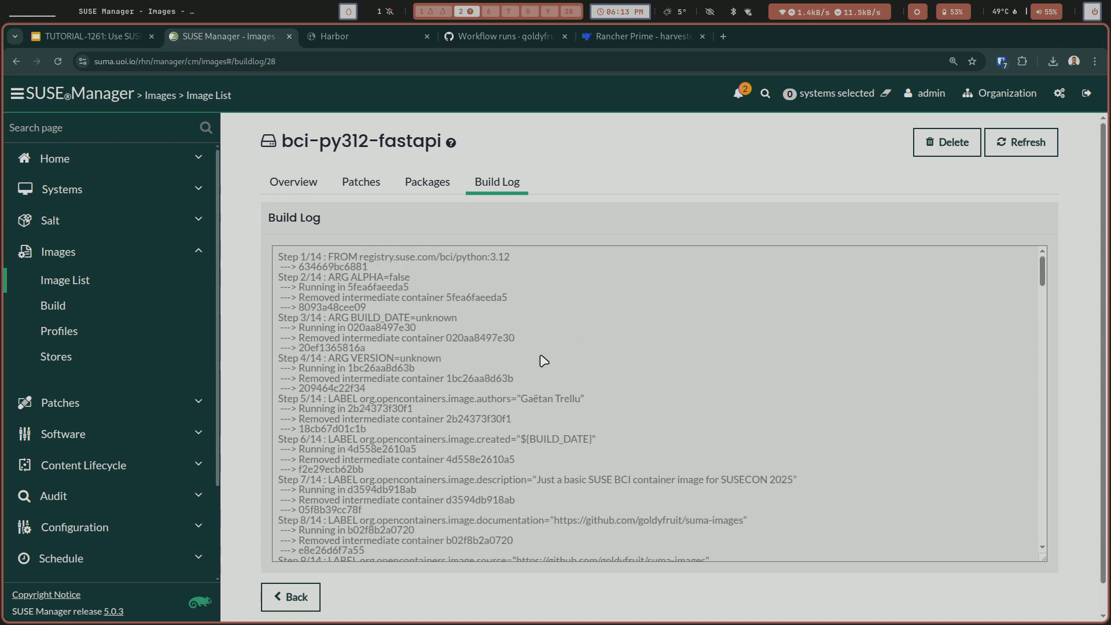
pyautogui.moveTo(520, 264); pyautogui.dragTo(488, 258)
pyautogui.tripleClick(486, 257)
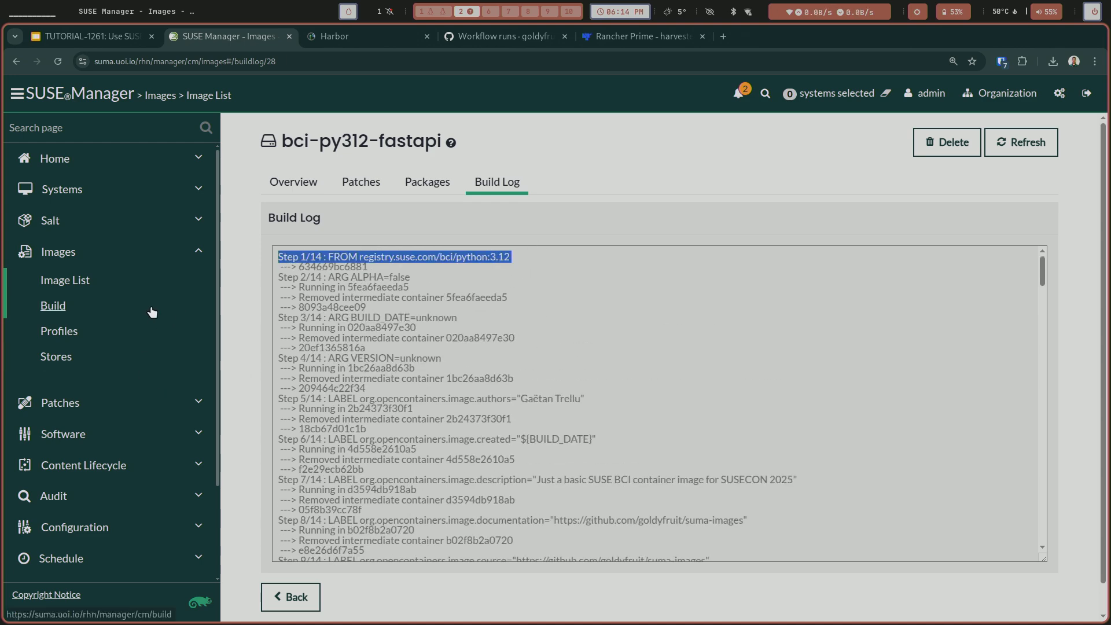
# Open the build log of version 0.0.2, highlight its base image line FROM registry.suse.com/bci/python:3.12.7, and return to the image overview.
pyautogui.click(109, 279)
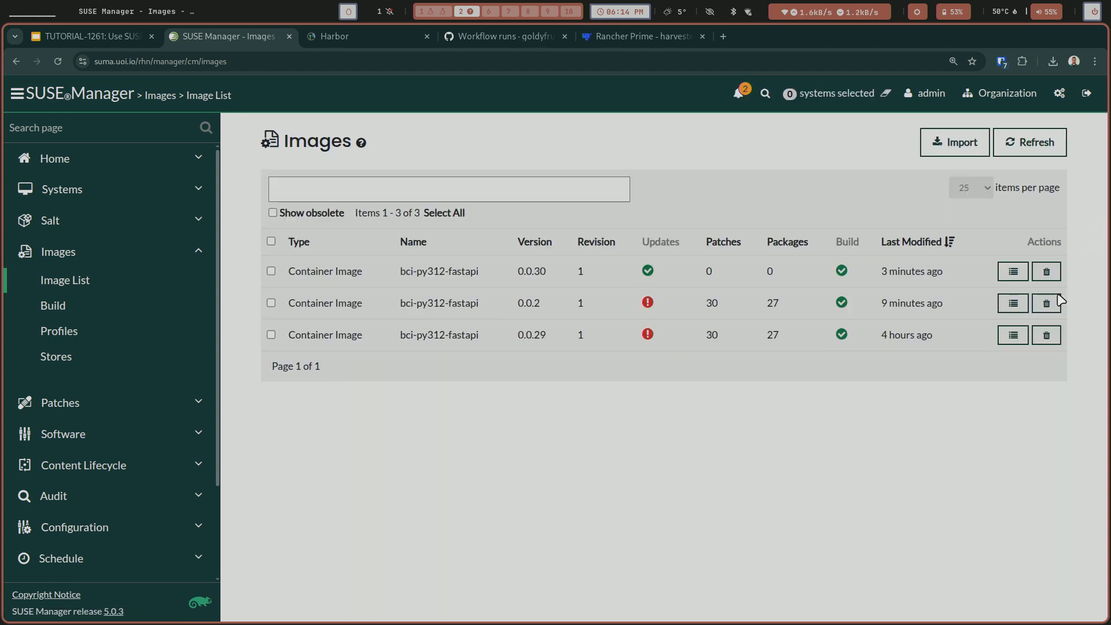
pyautogui.click(1011, 302)
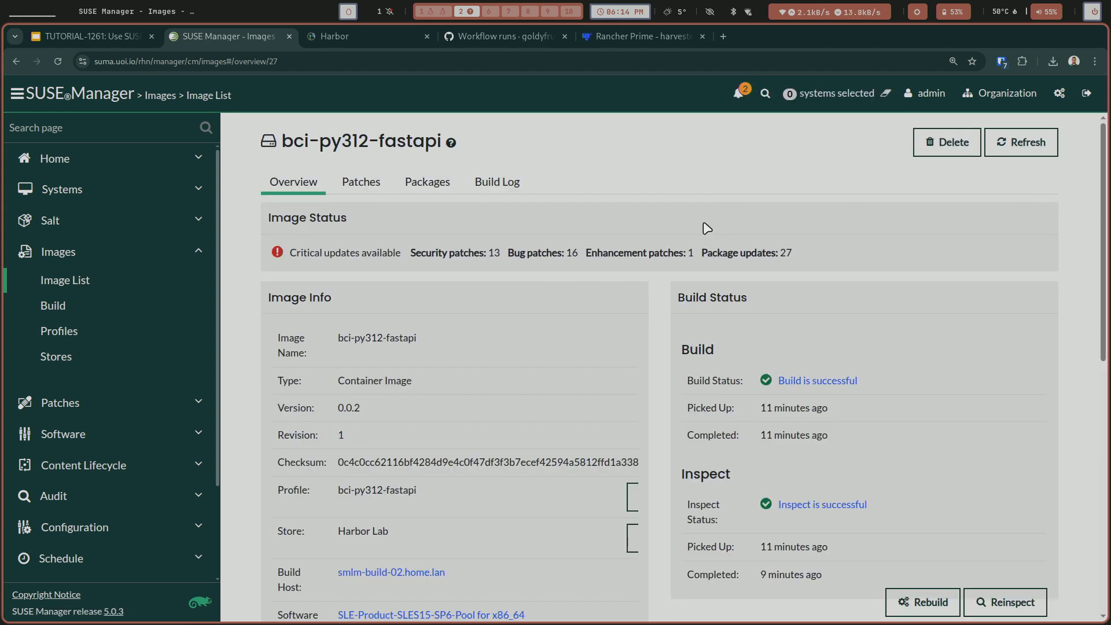
pyautogui.click(513, 183)
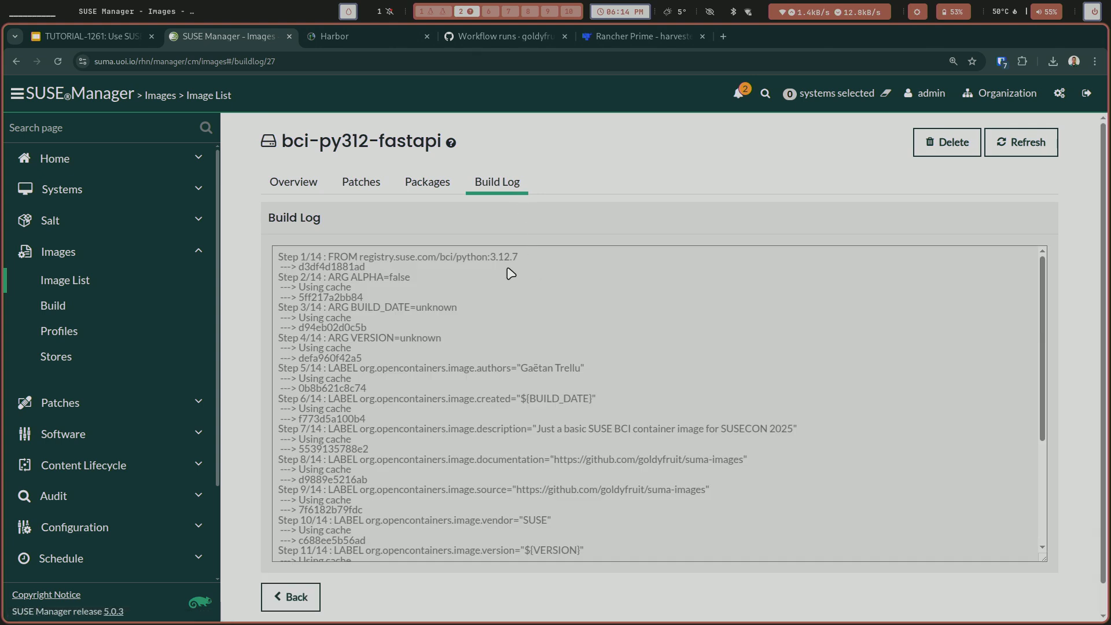
pyautogui.moveTo(518, 256); pyautogui.dragTo(275, 256)
pyautogui.click(324, 185)
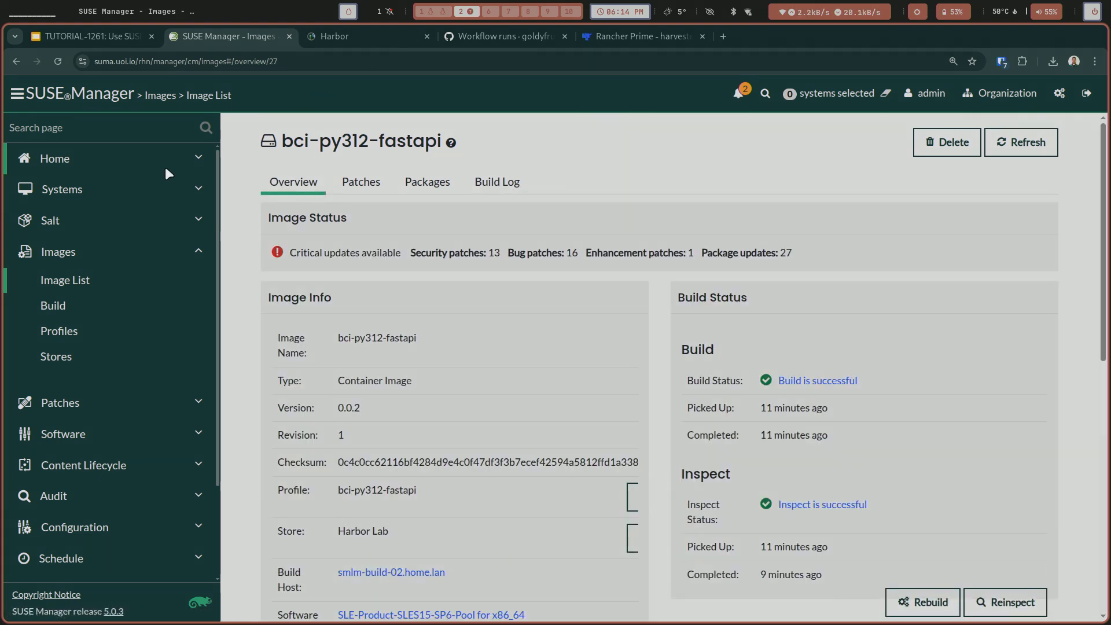
# Open the list of all registered systems to review the build hosts.
pyautogui.click(137, 175)
pyautogui.click(106, 217)
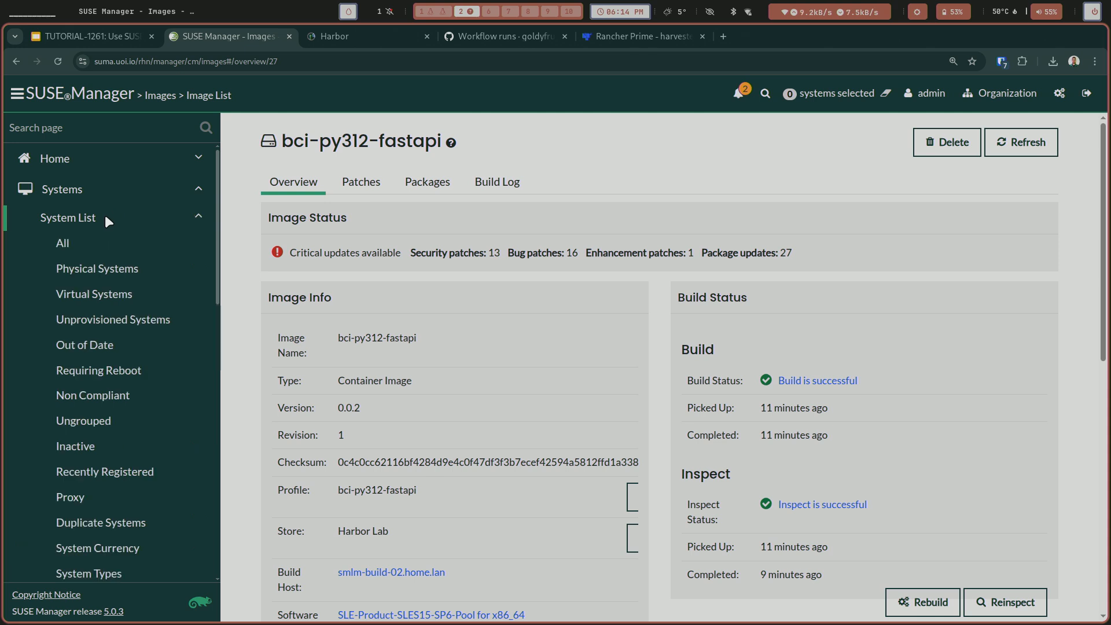
pyautogui.click(64, 243)
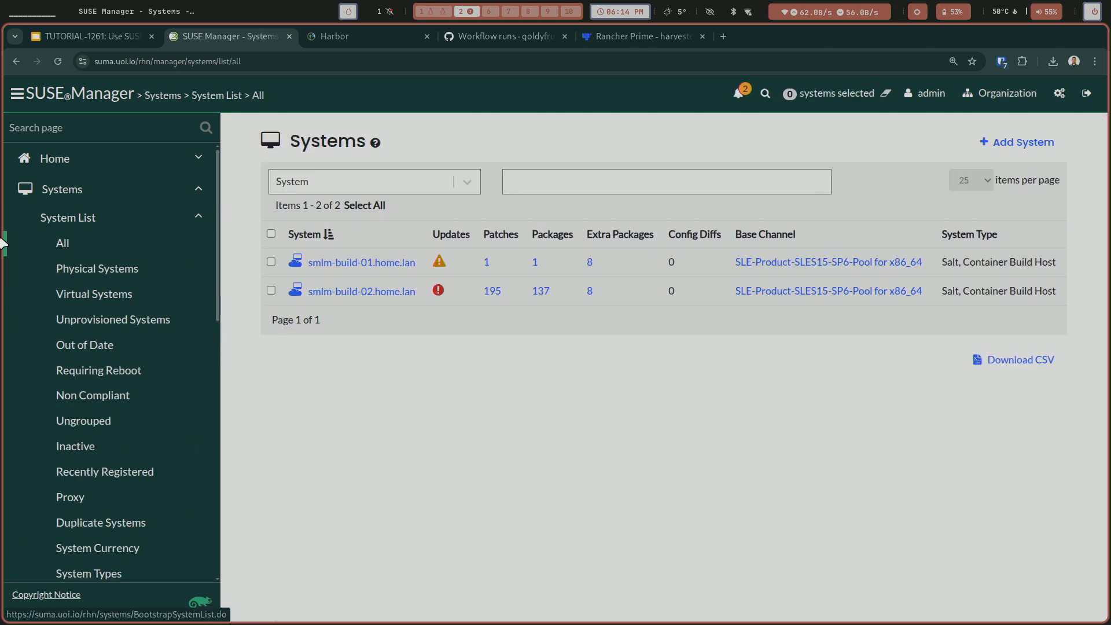
# Switch to the TUTORIAL-1261 presentation in Google Slides, start the slideshow at the Demo slide and advance to the Resources slide.
pyautogui.click(82, 36)
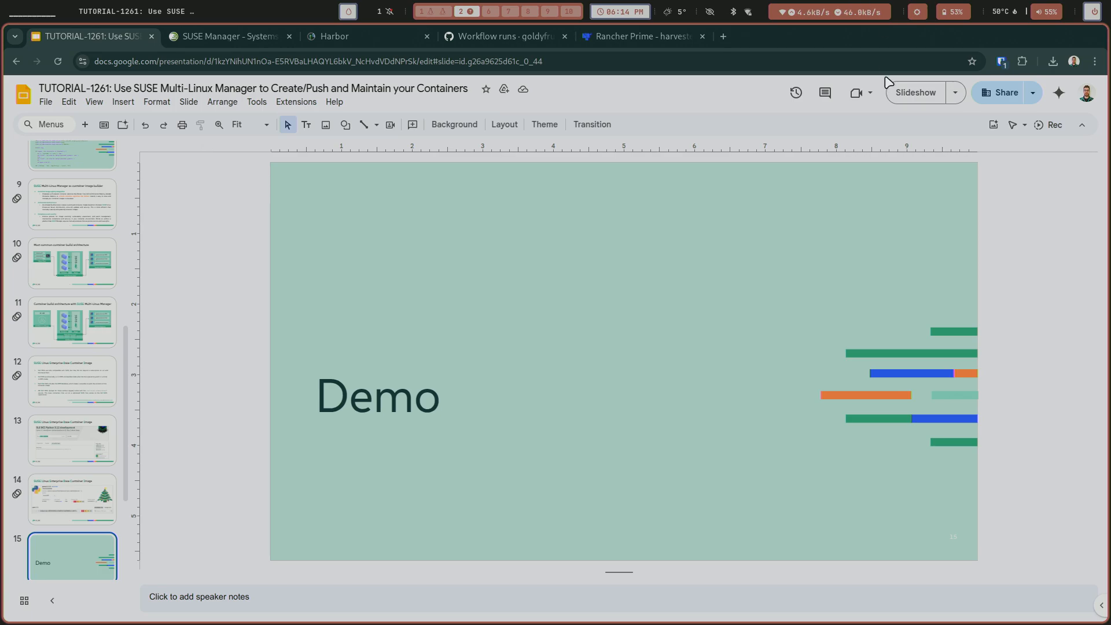
pyautogui.click(914, 93)
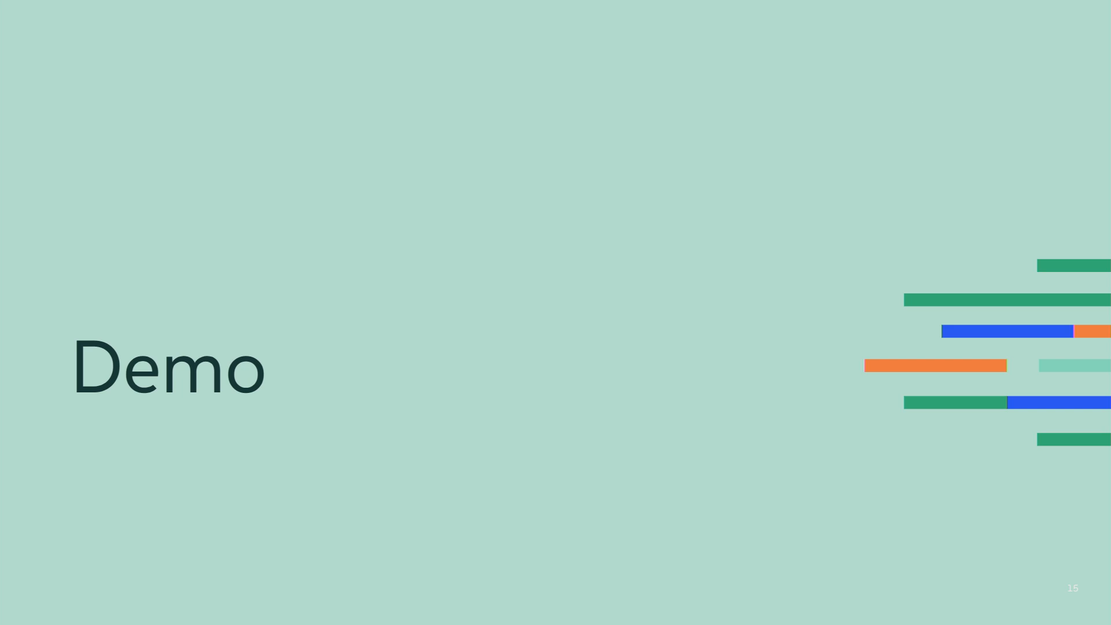
pyautogui.press('Right')
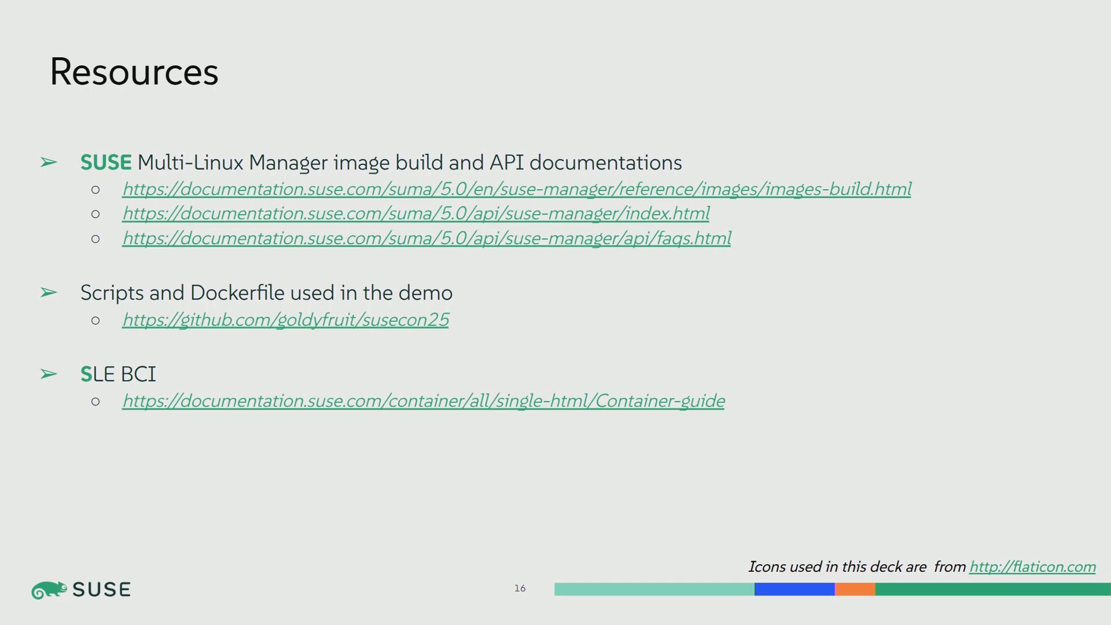